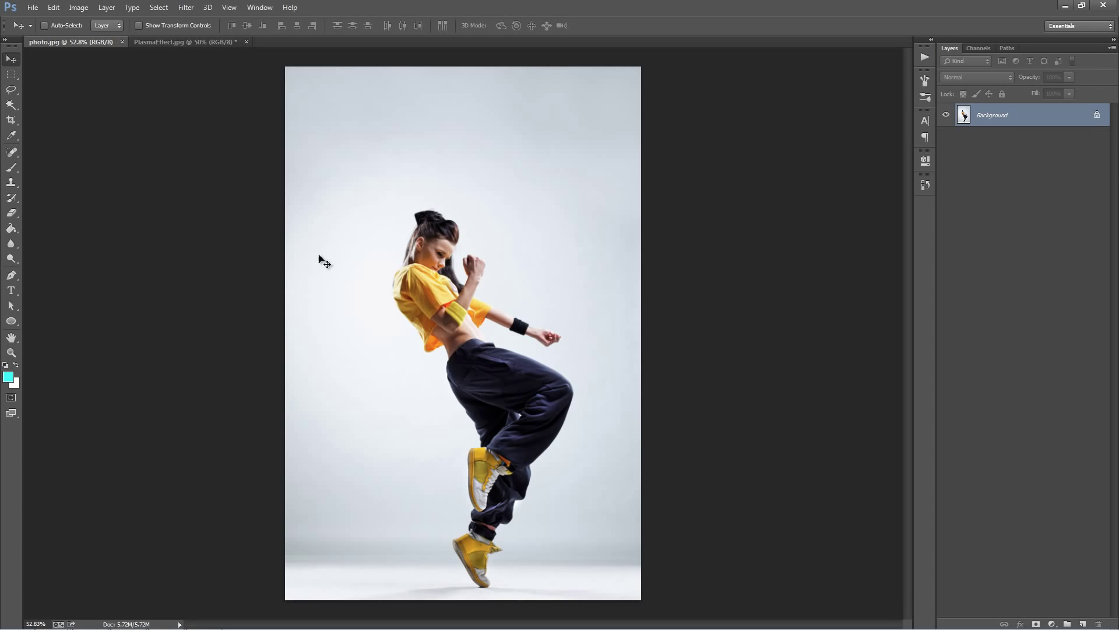
Compare PlasmaEffect.jpg with photo.jpg, then close PlasmaEffect.jpg without saving.
click(171, 42)
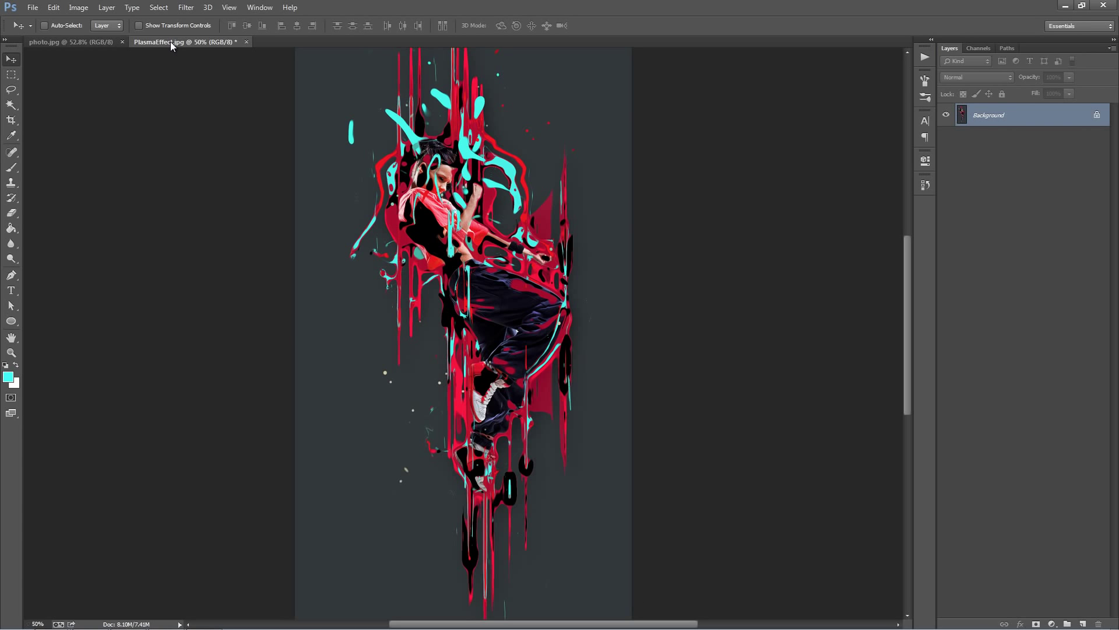
click(96, 44)
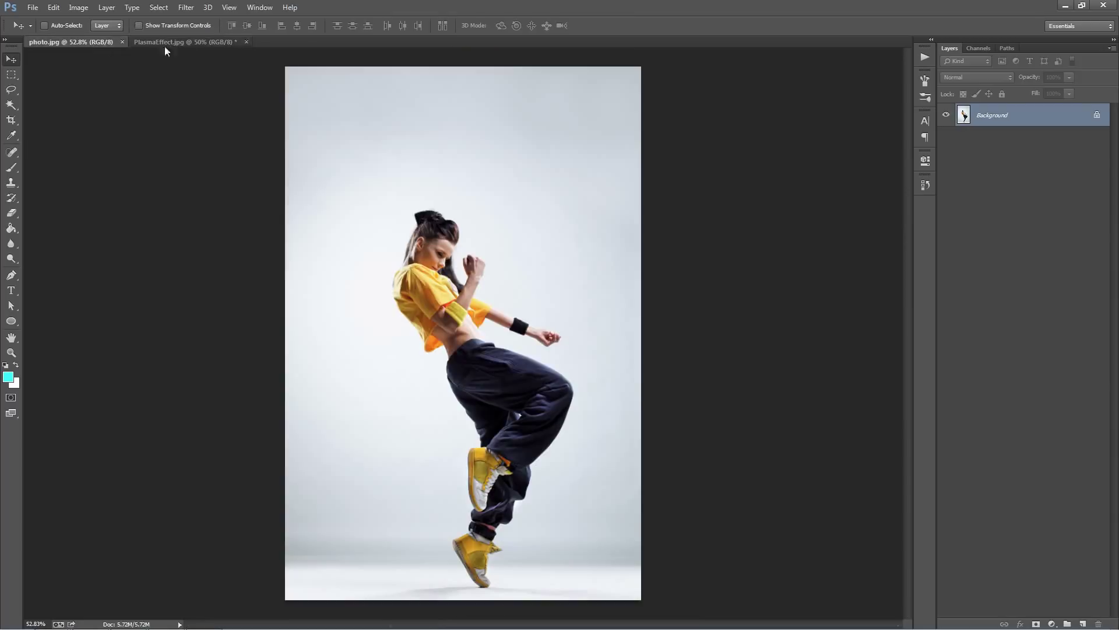
click(181, 41)
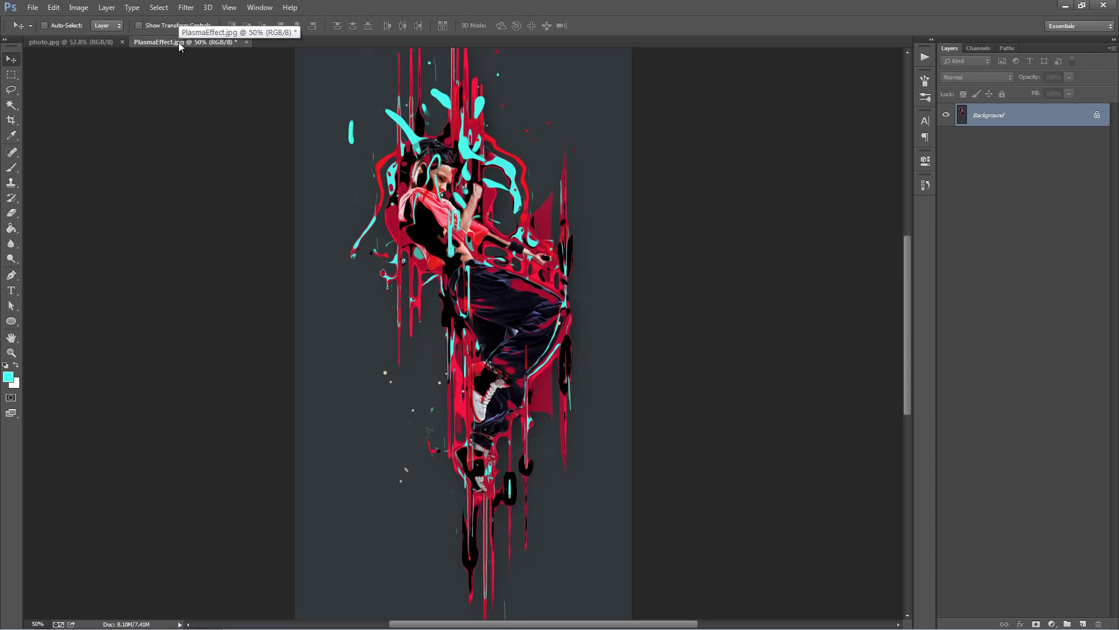
key(ctrl+w)
click(586, 233)
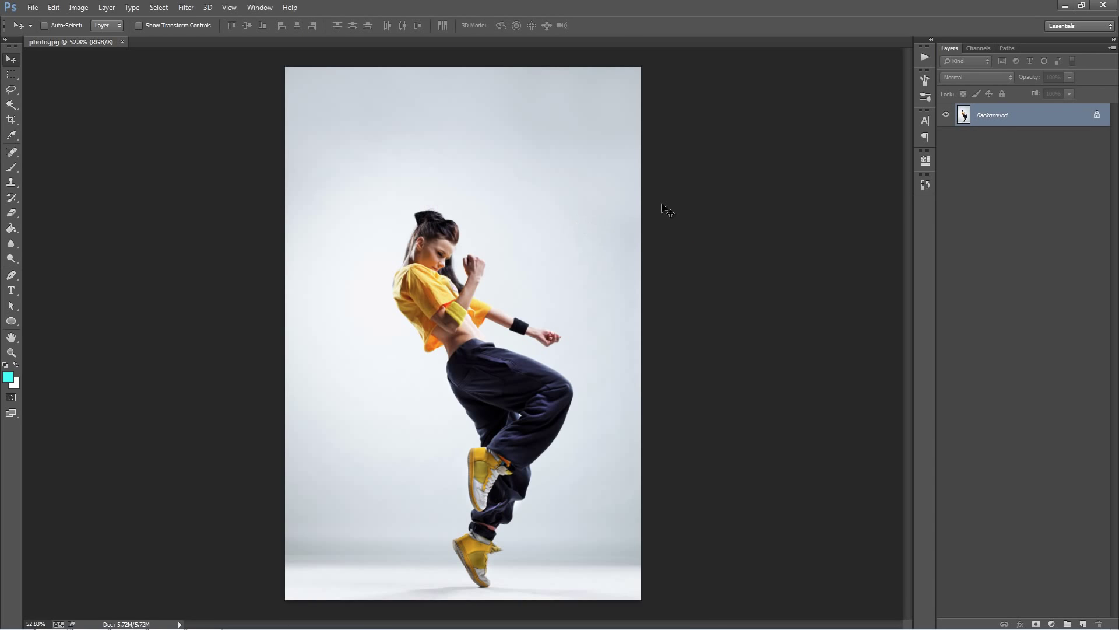
Duplicate the photo layer, delete the original Background, and convert Layer 1 into a Background.
key(ctrl+j)
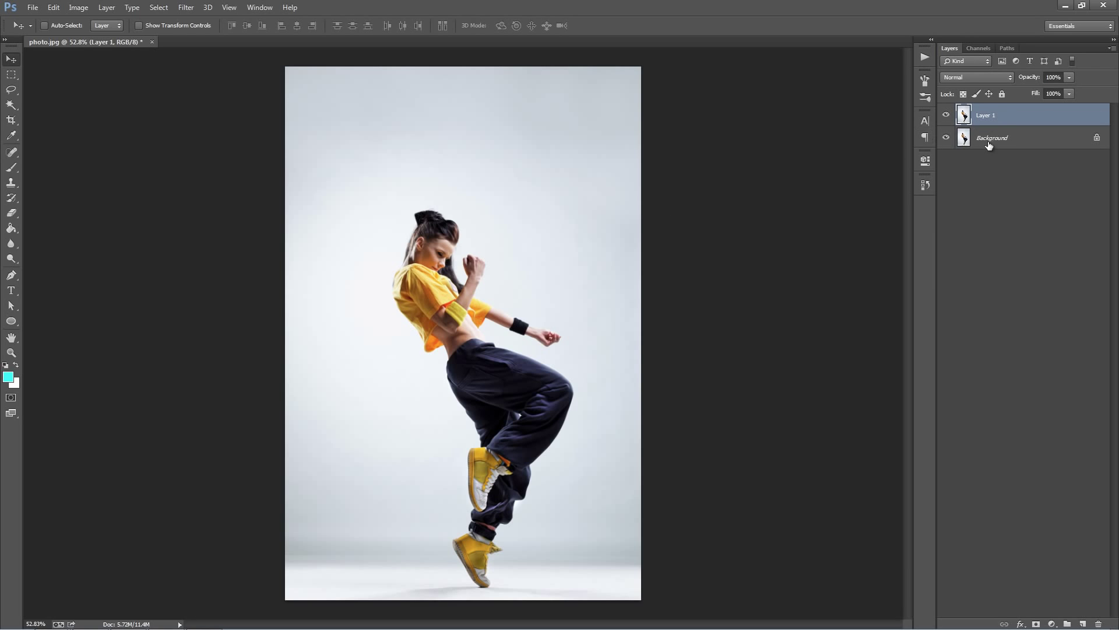
click(989, 144)
key(Delete)
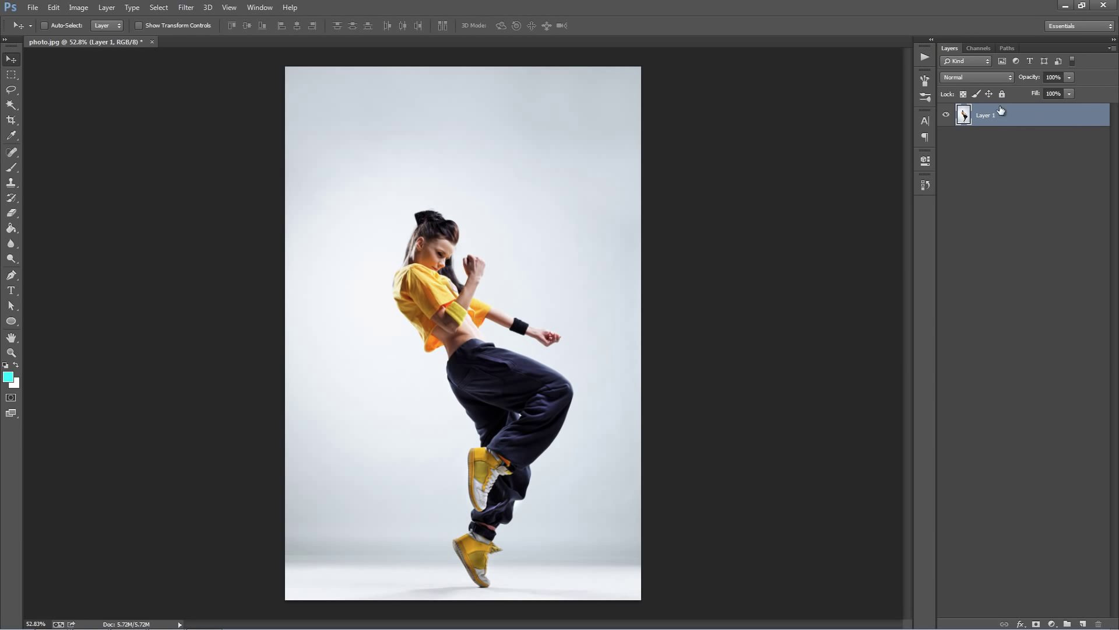
click(107, 8)
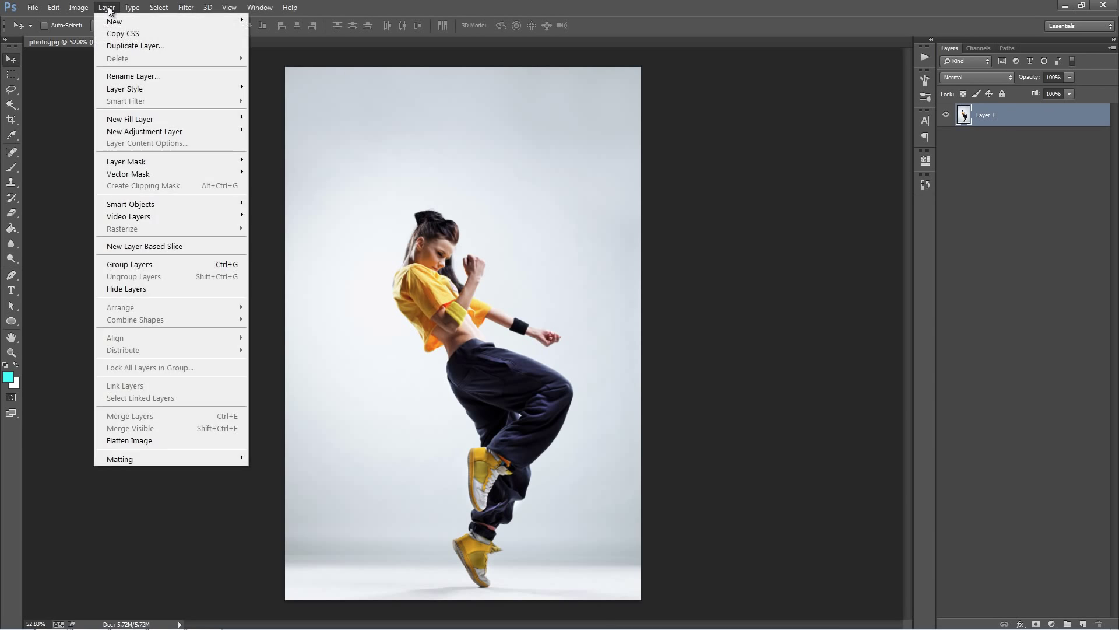
mouse_move(117, 21)
click(286, 34)
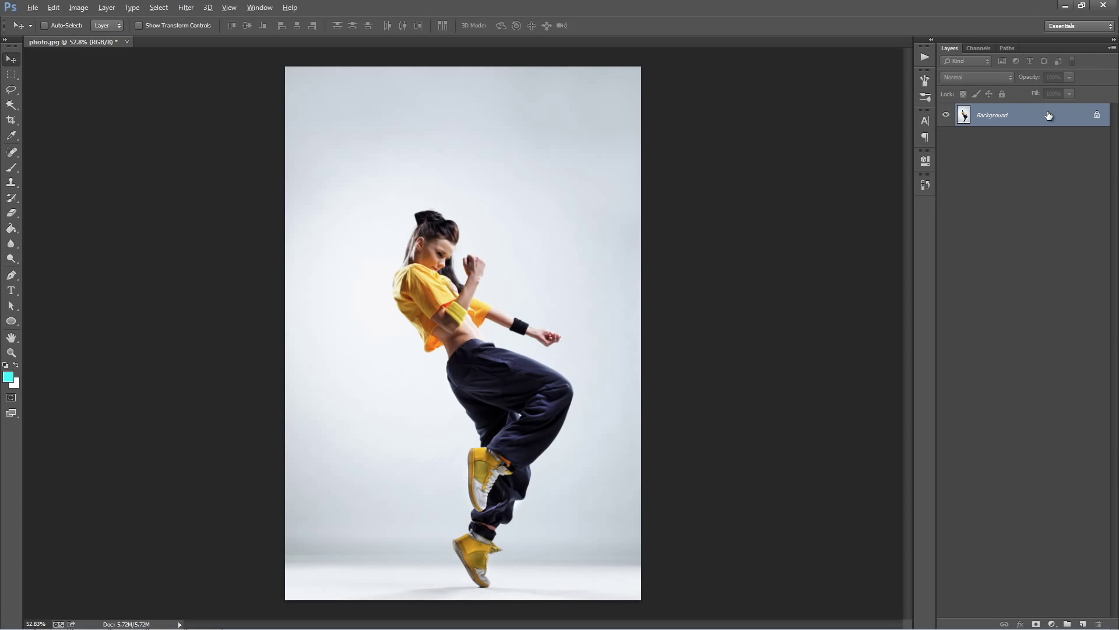
key(alt)
click(80, 10)
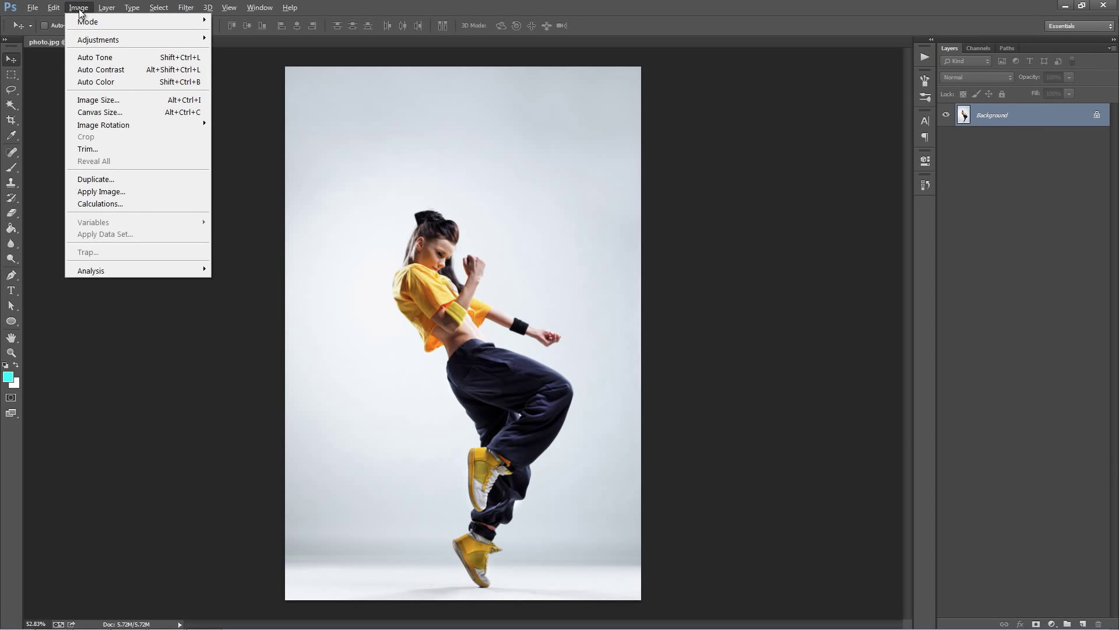
mouse_move(94, 21)
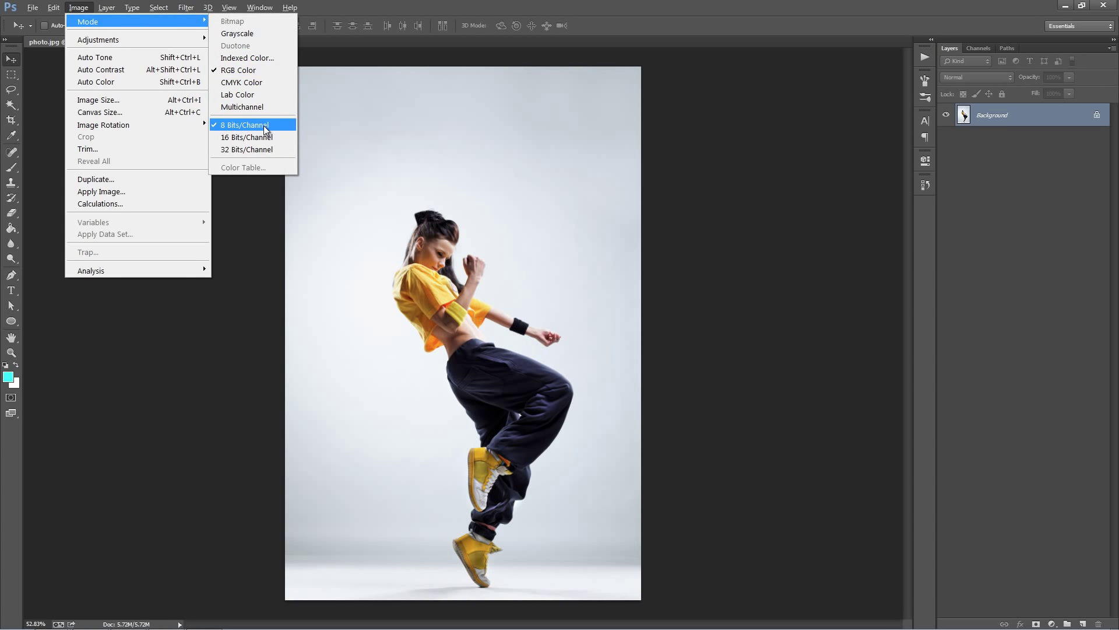
click(418, 190)
key(ctrl+alt+i)
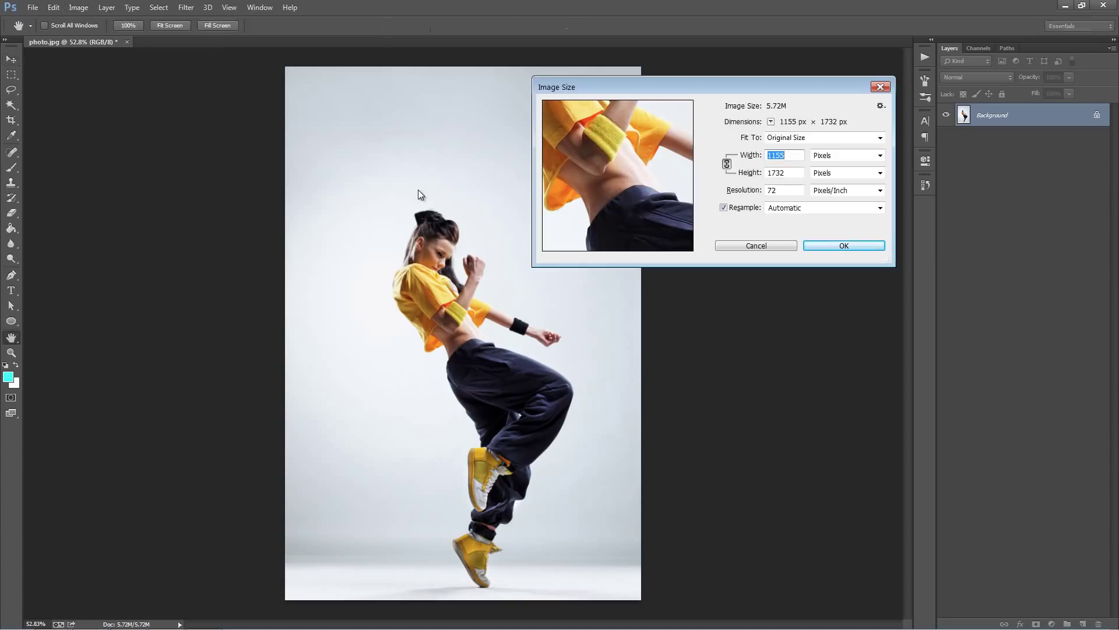
drag(679, 193, 691, 205)
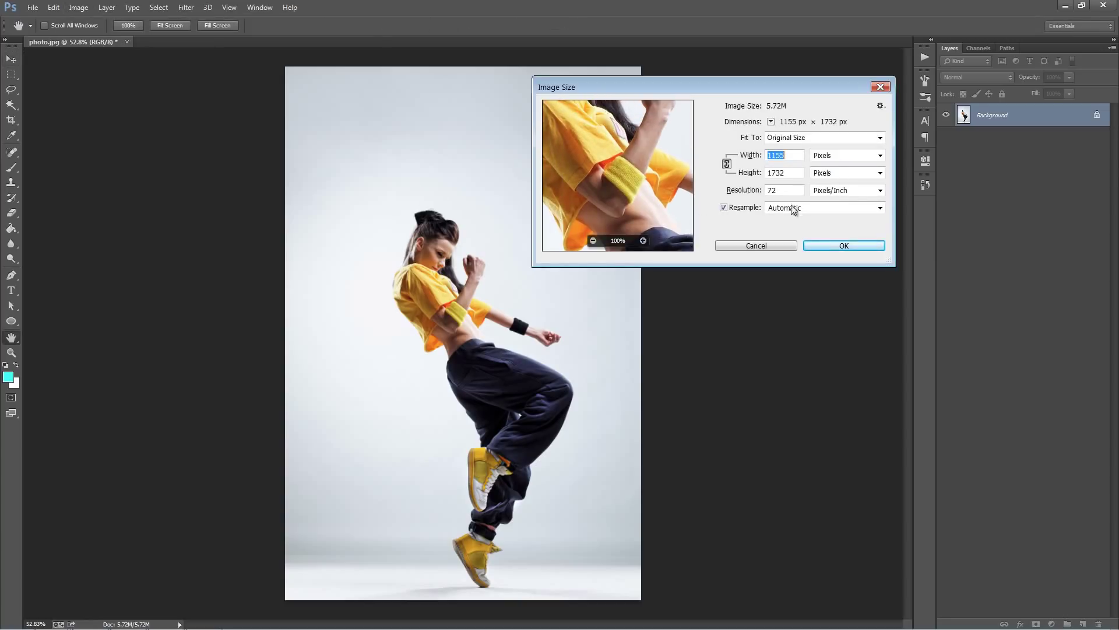
click(791, 177)
click(787, 156)
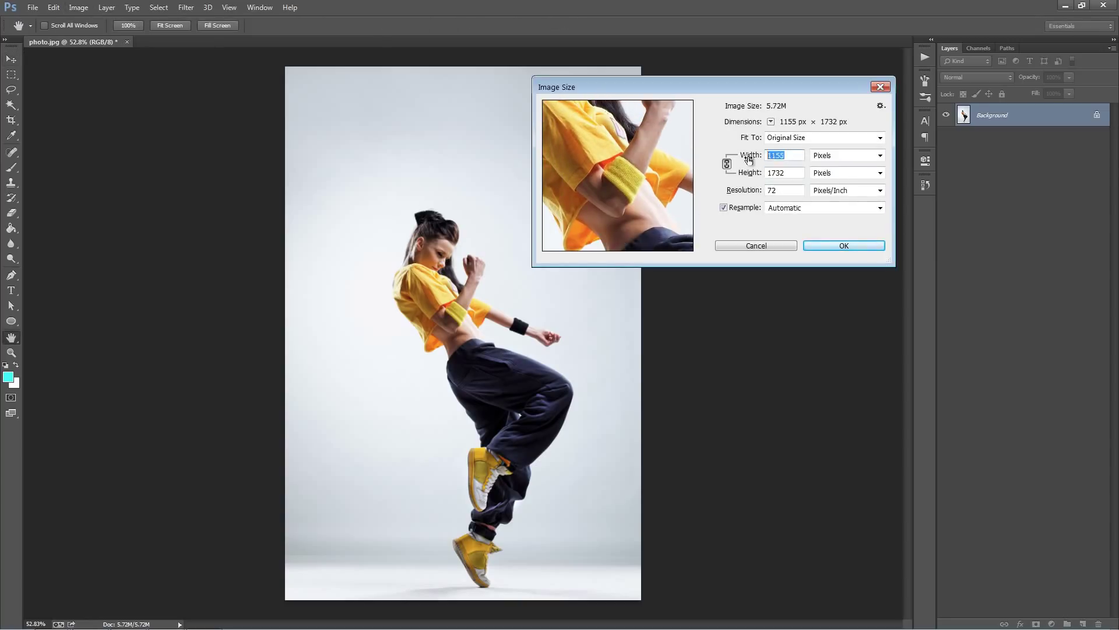
click(787, 175)
click(790, 175)
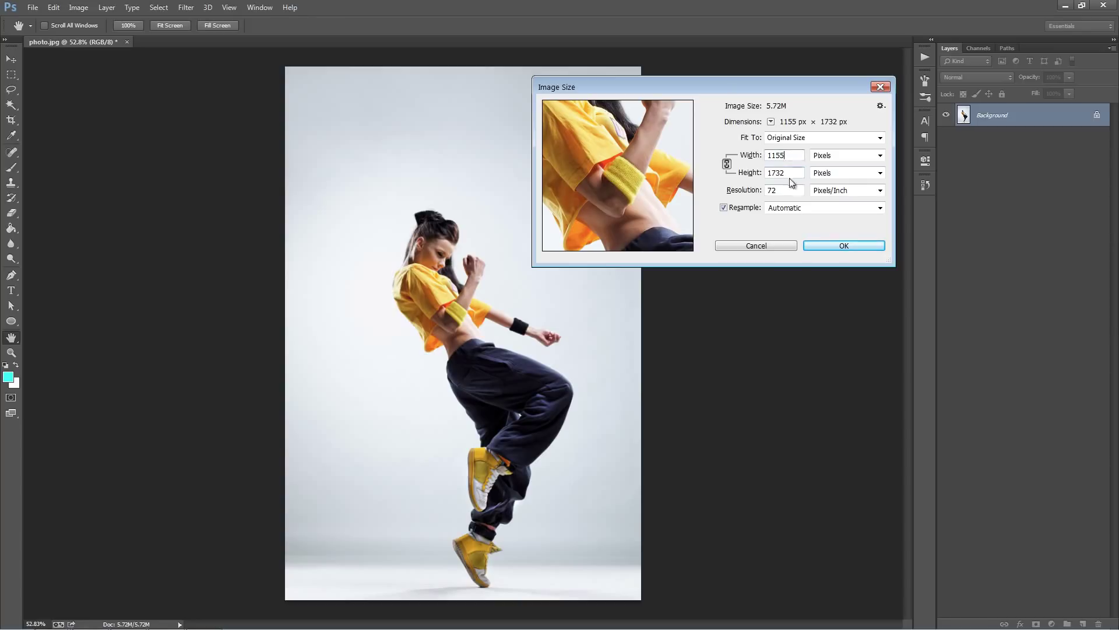
click(756, 245)
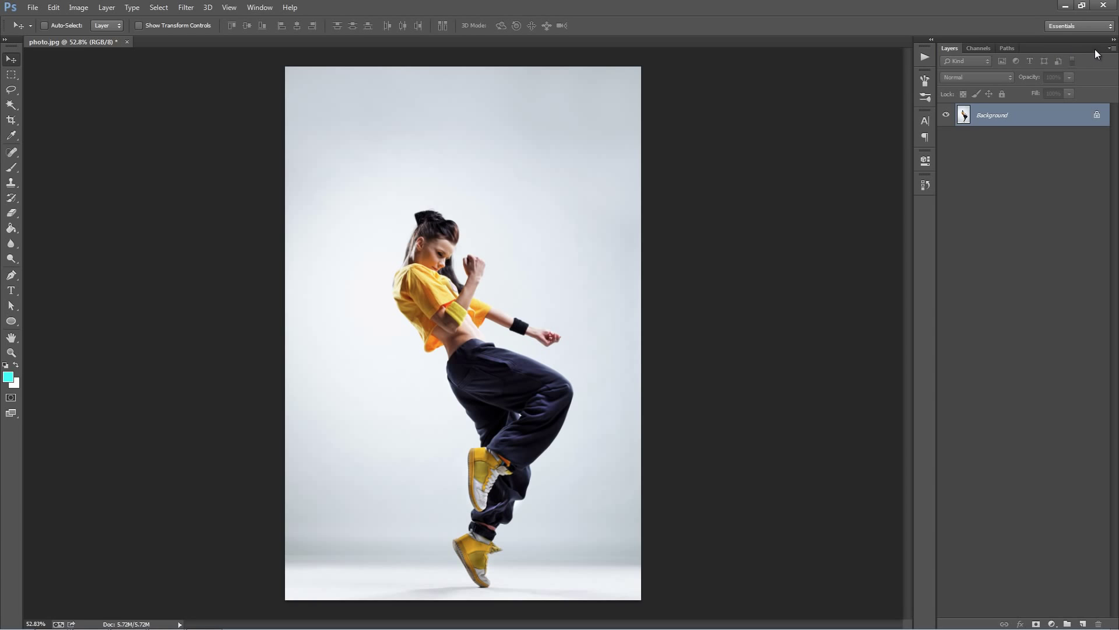
Confirm the Layers panel thumbnail options.
click(1111, 48)
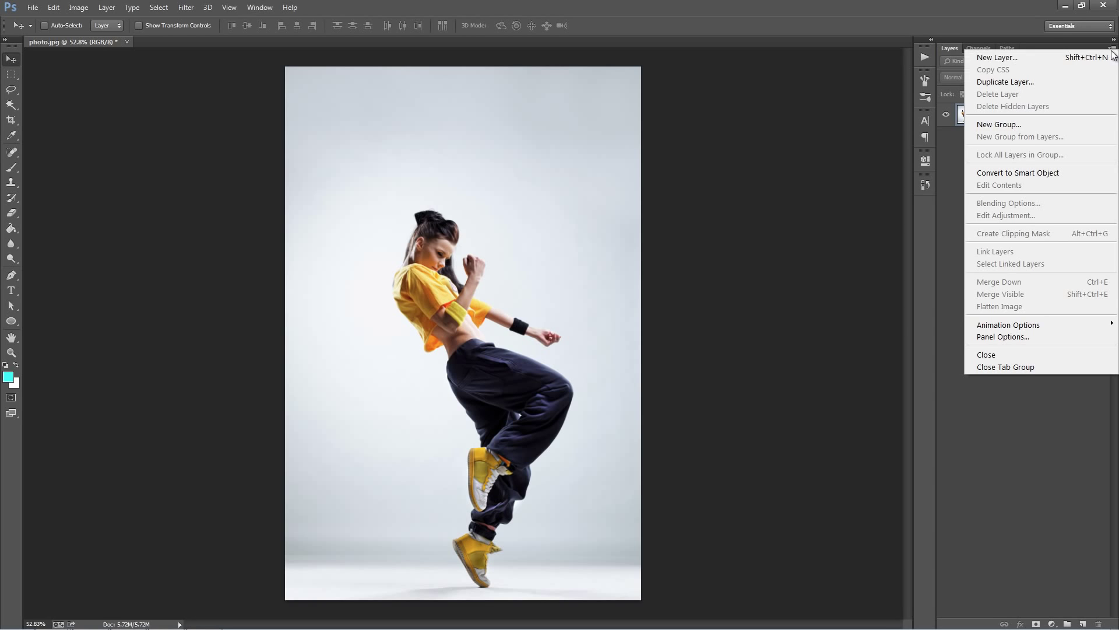
click(1030, 336)
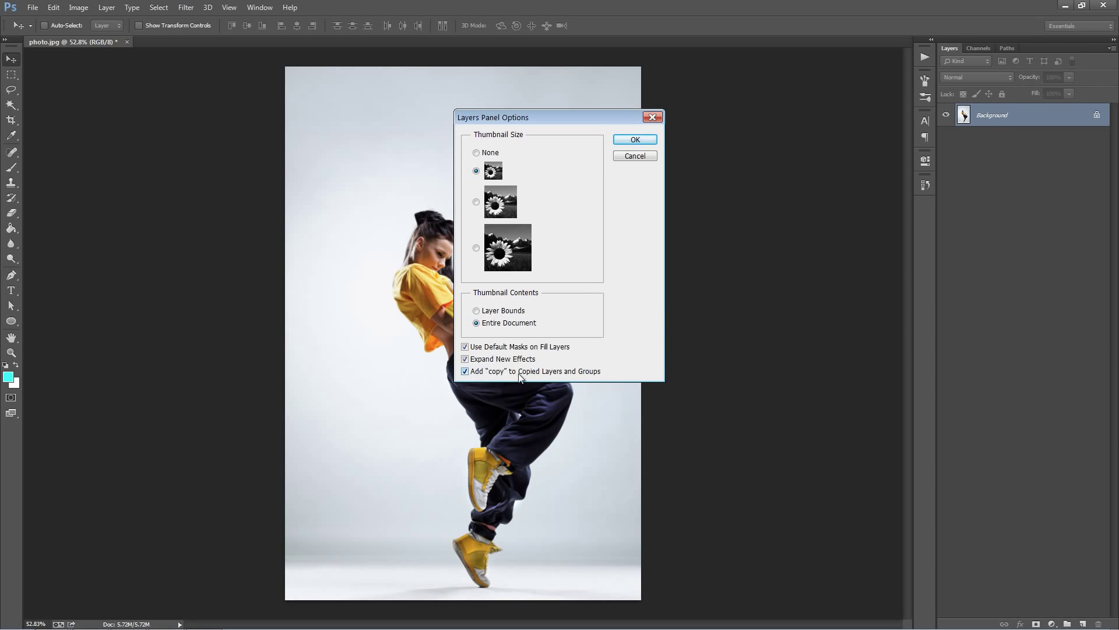
click(634, 141)
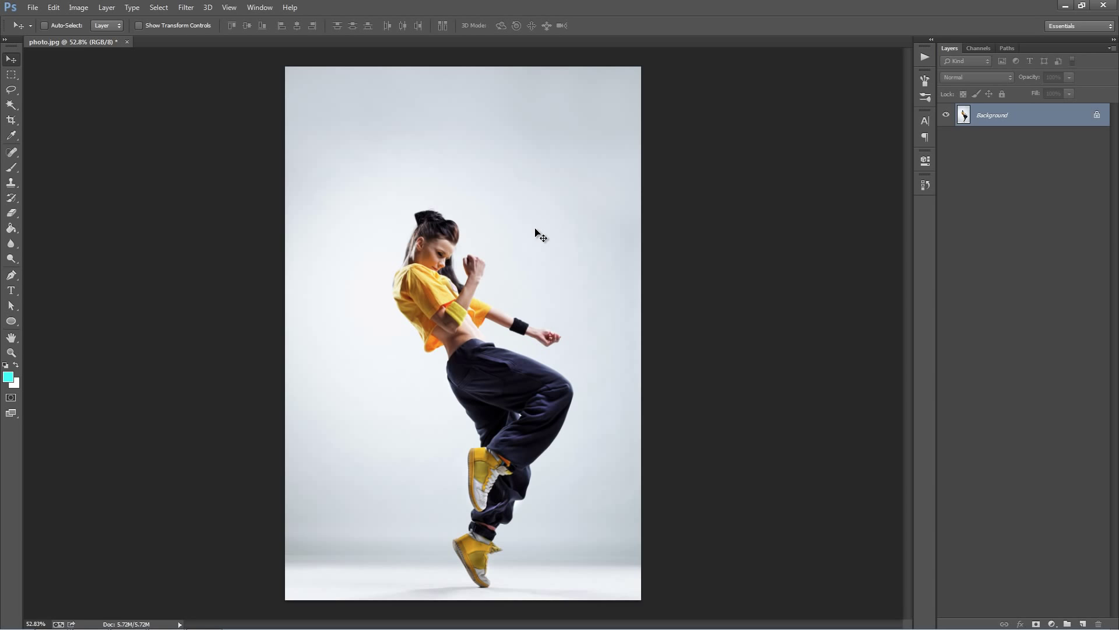
Open PlasmaEffect.jpg, then bring photo.jpg back to the front.
key(ctrl+o)
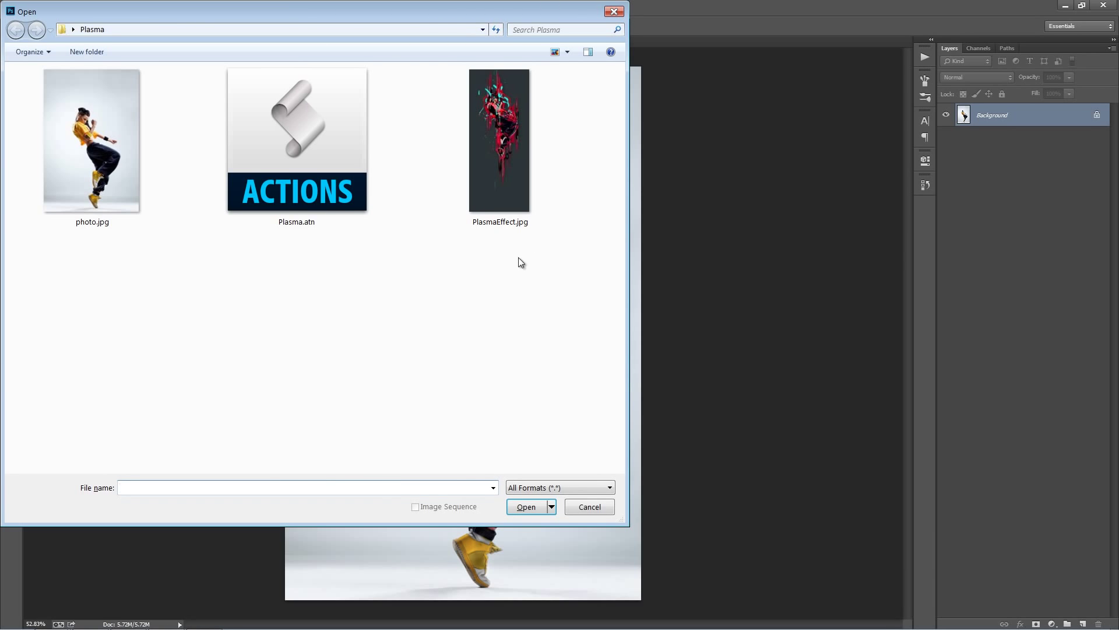
double_click(494, 189)
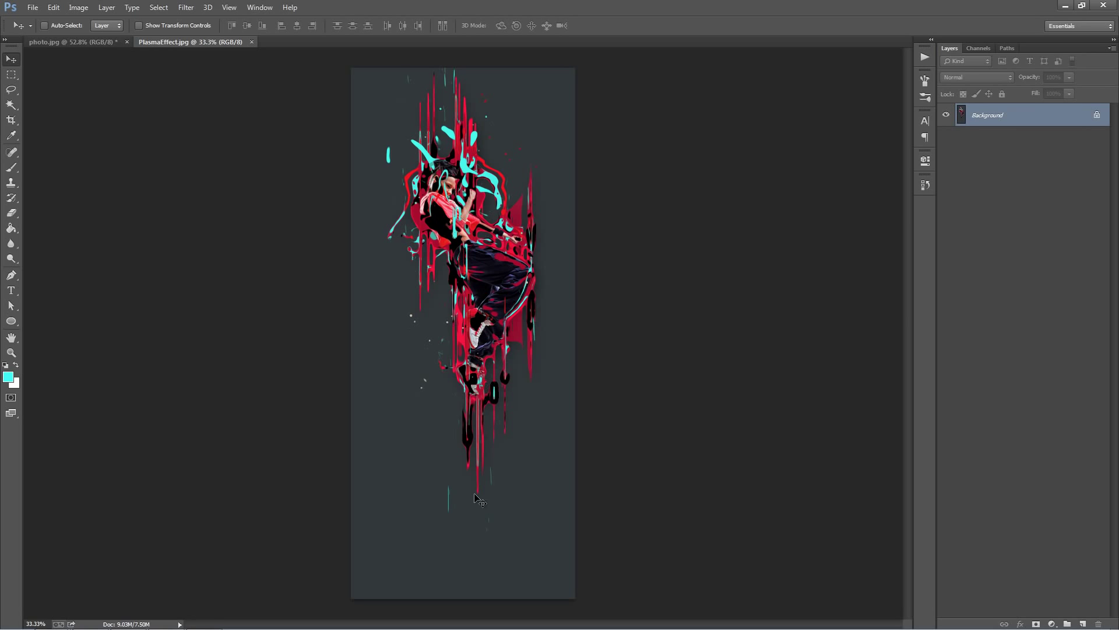
click(93, 44)
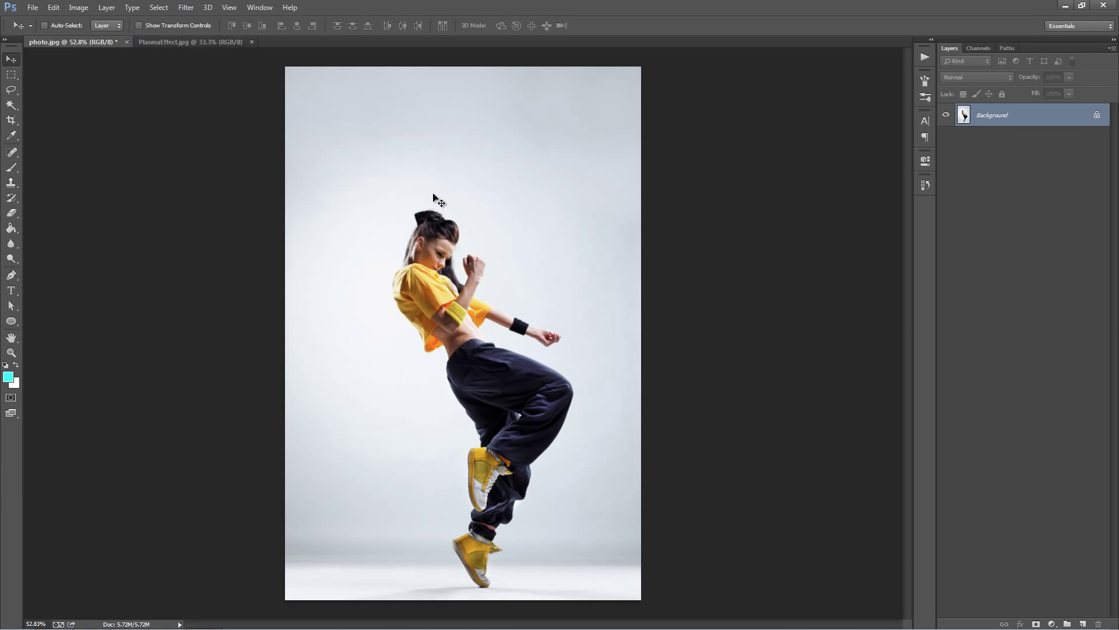
Add 1000 pixels of relative canvas height anchored at the top.
click(78, 7)
click(132, 112)
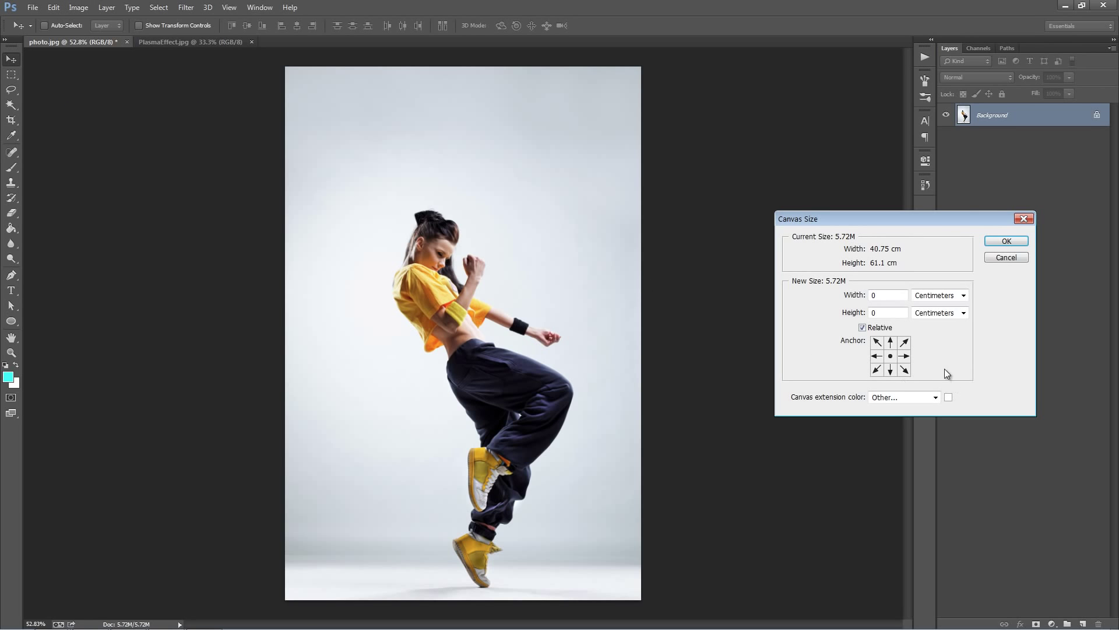
drag(875, 219, 754, 103)
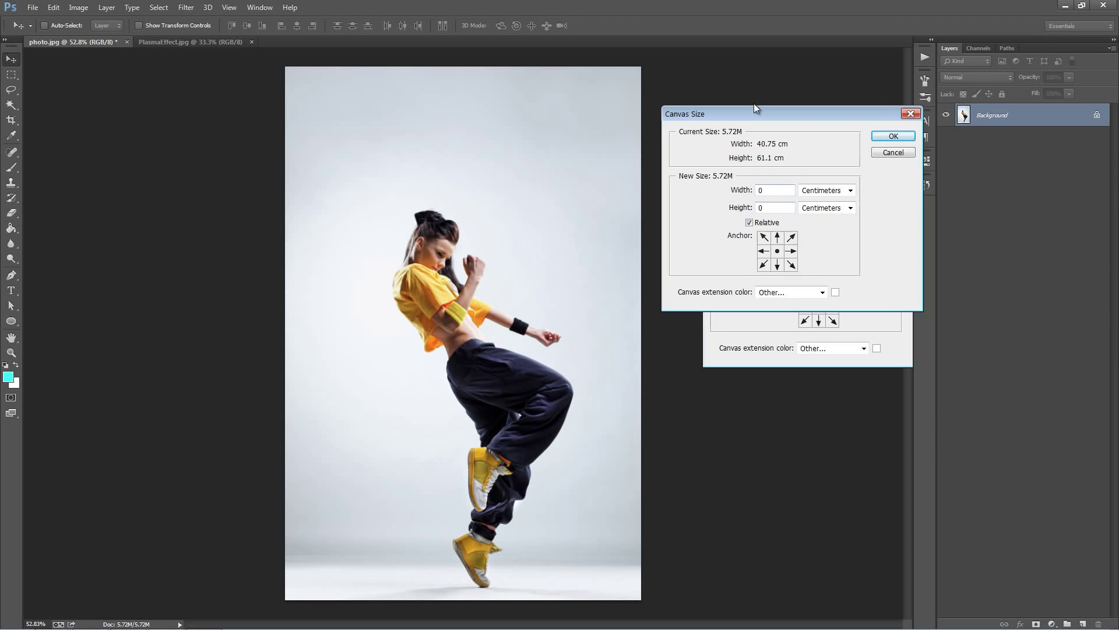
click(770, 227)
click(842, 197)
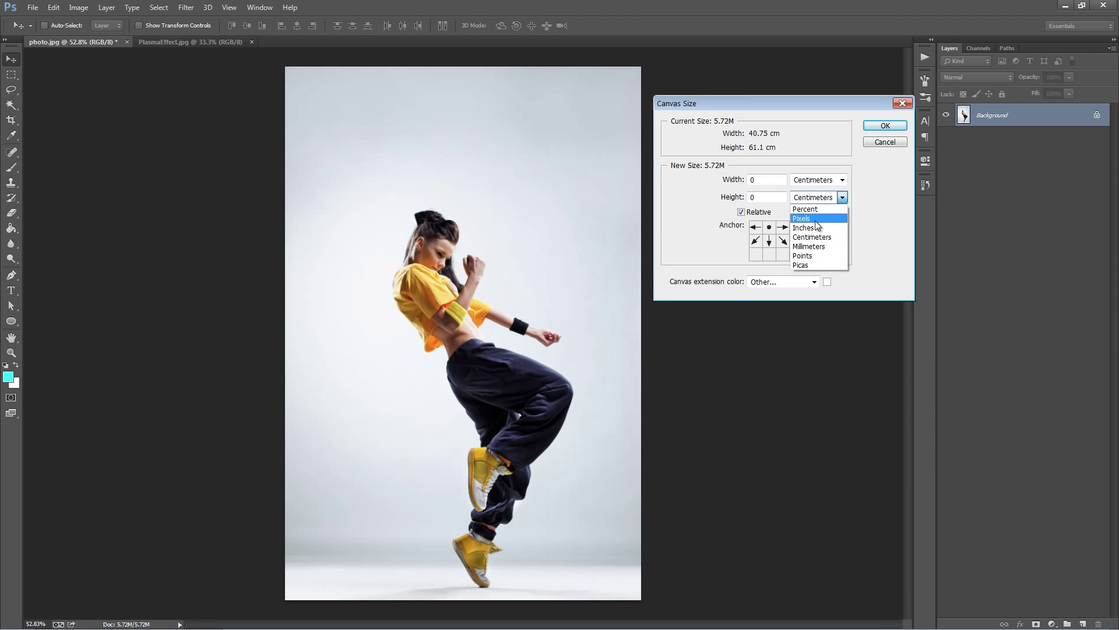
click(815, 219)
text(1000)
key(Return)
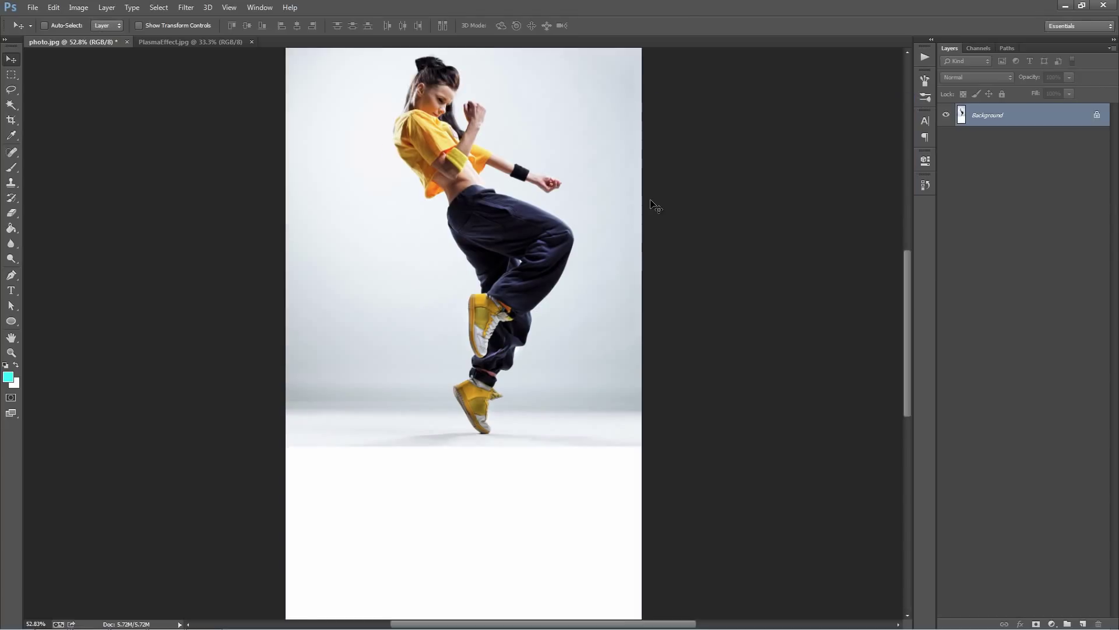
Zoom the view to 50% on the dancer.
key(ctrl+minus)
key(ctrl+minus)
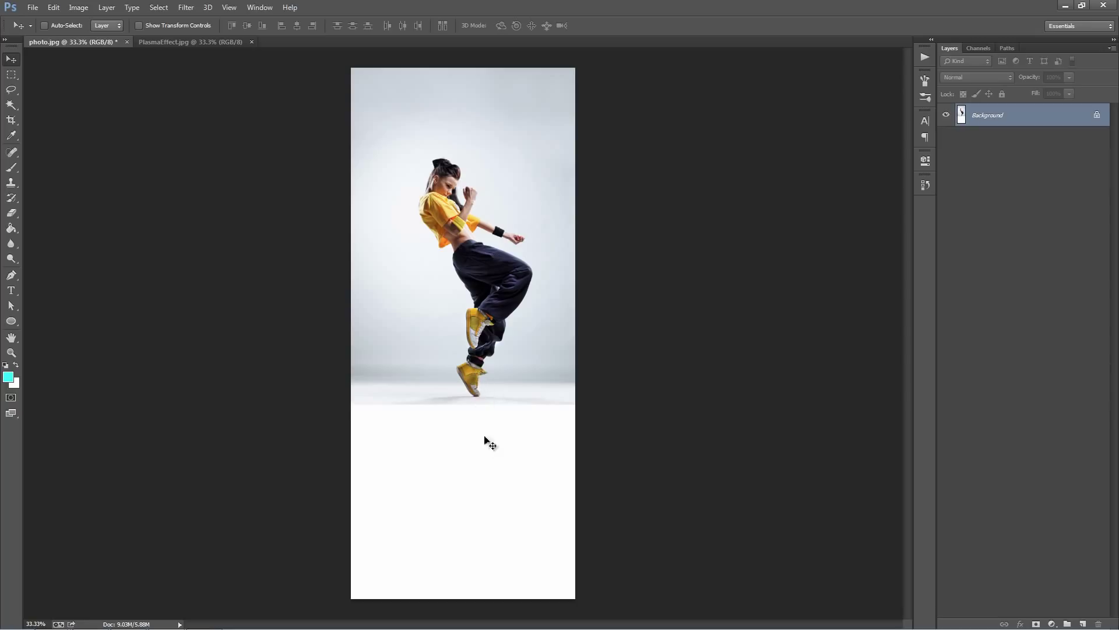
key(z)
click(514, 306)
Switch to the Move tool and show the Actions panel.
key(v)
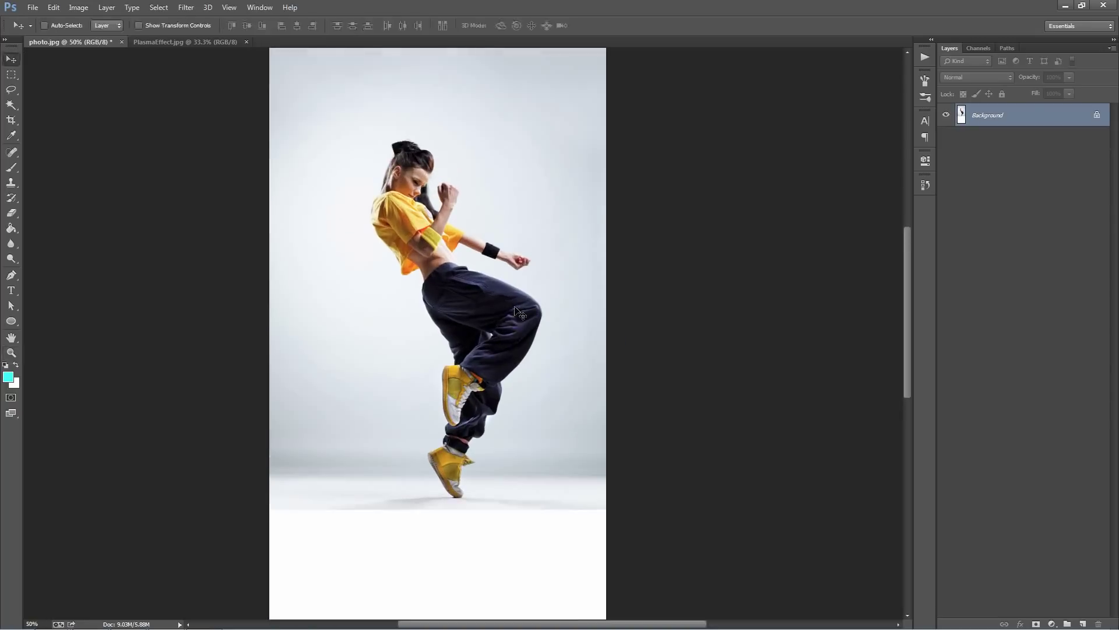
scroll(492, 286, up, 2)
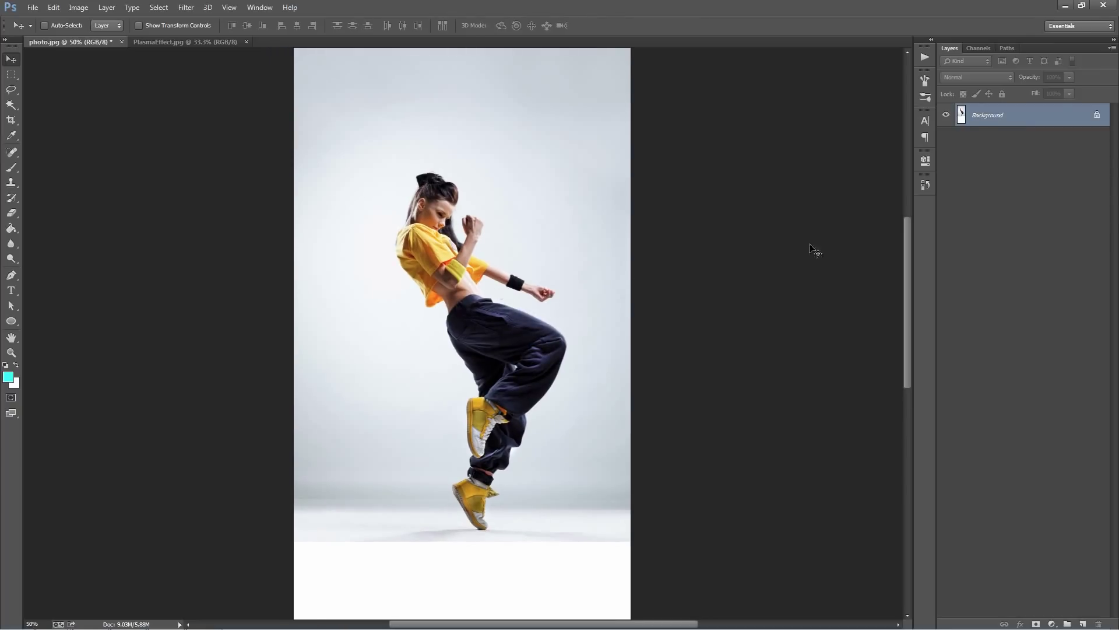
click(259, 7)
click(275, 83)
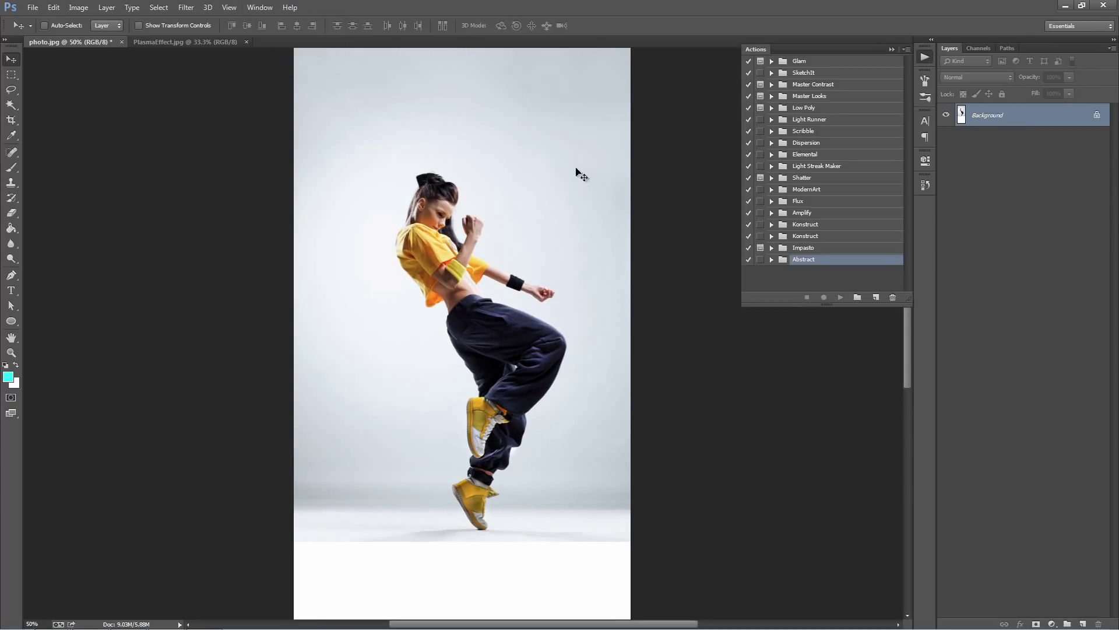
Load Plasma.atn and select the Plasma action set.
click(905, 49)
click(956, 285)
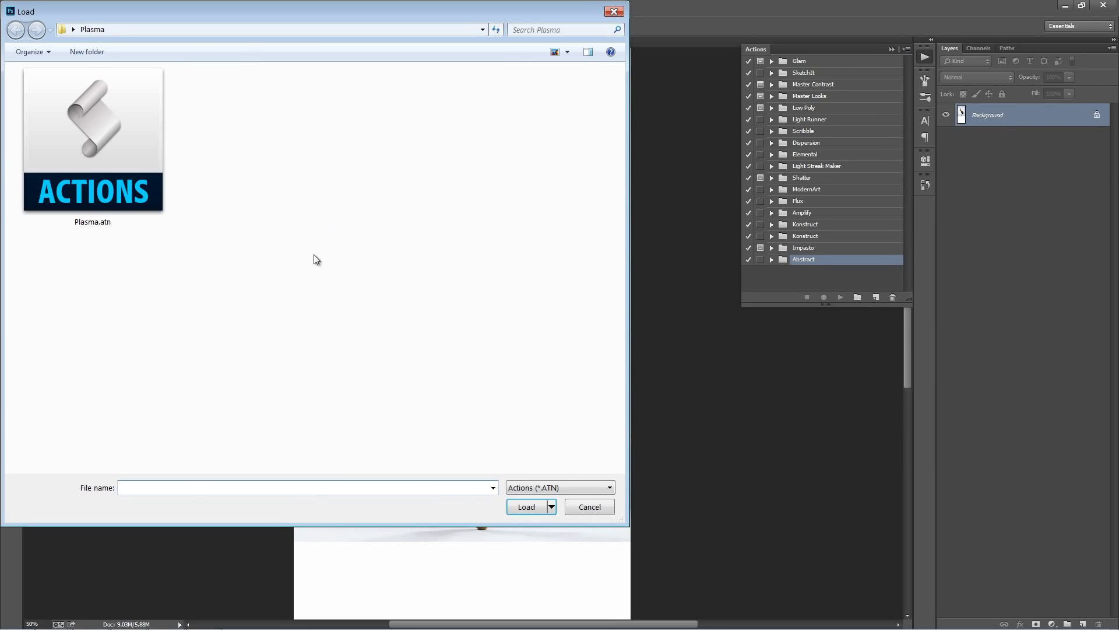
double_click(122, 186)
click(794, 284)
drag(624, 250, 641, 265)
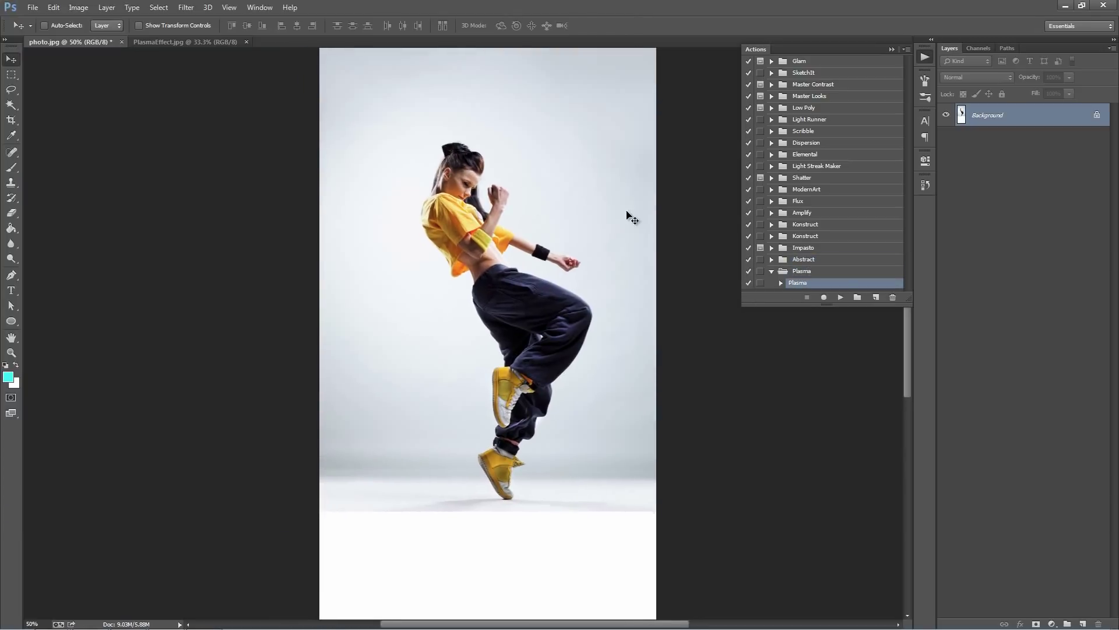
Collapse the Actions panel and create a new empty layer named 'brush'.
click(891, 49)
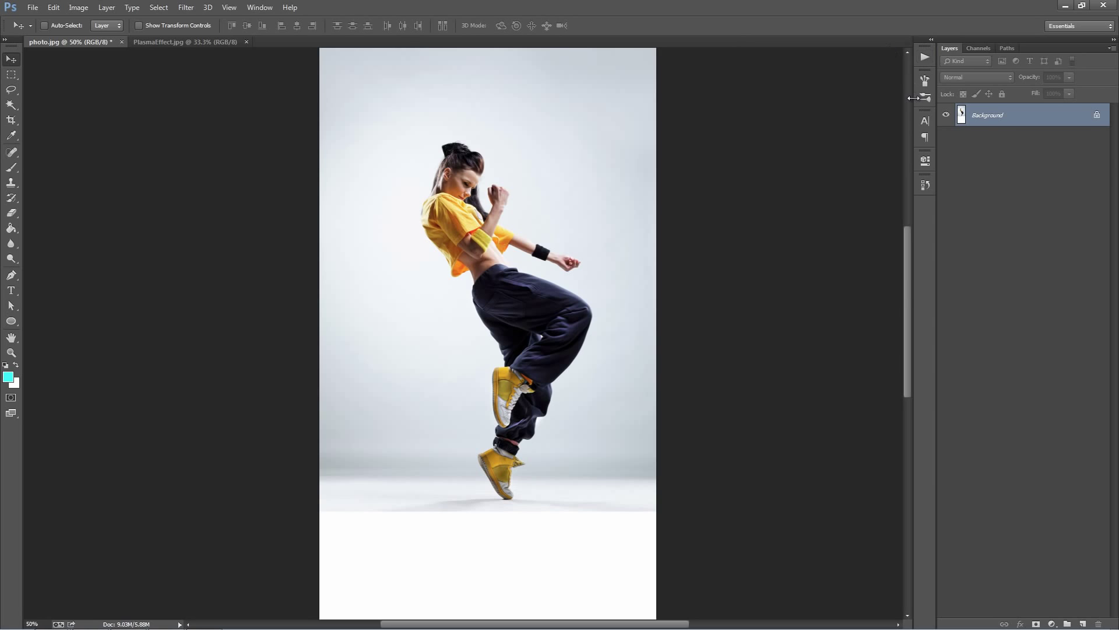
key(ctrl+shift+n)
text(brush)
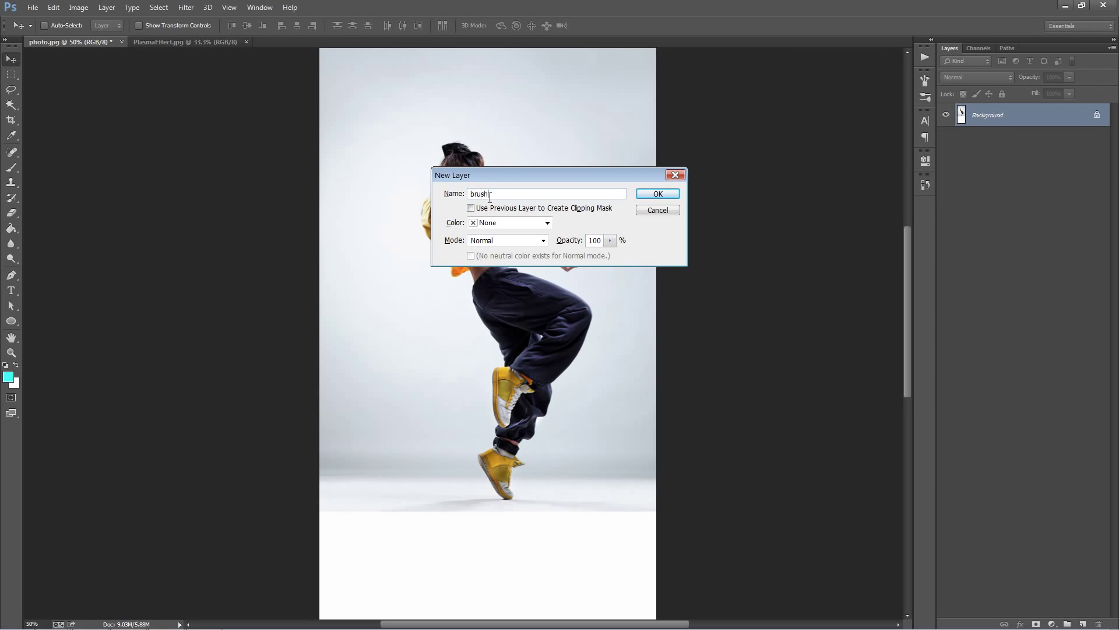
double_click(477, 194)
click(650, 195)
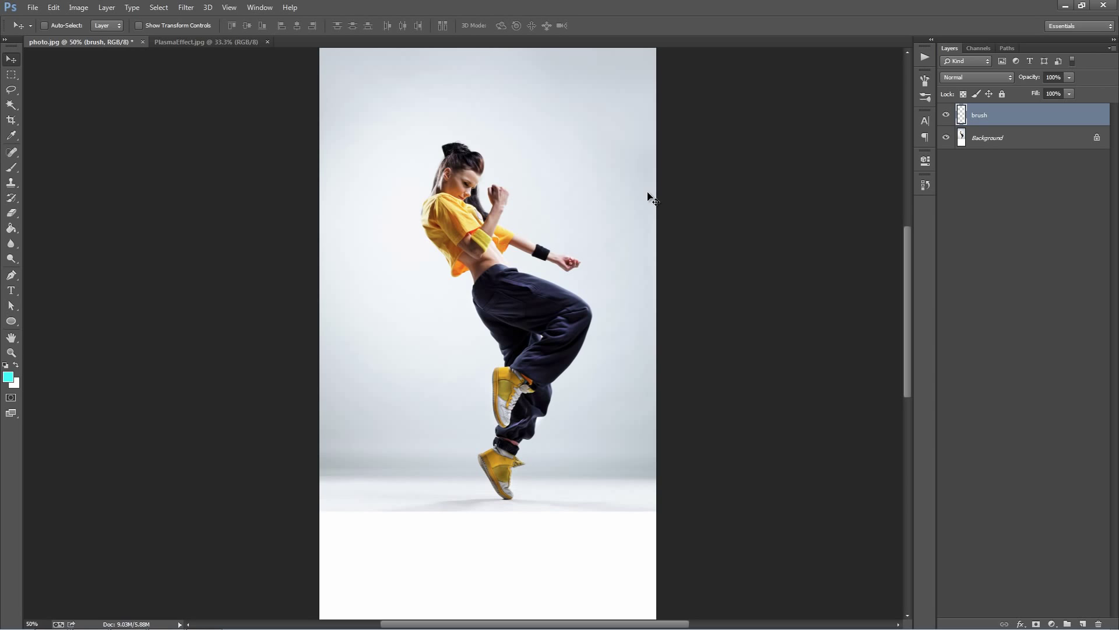
Use the Brush tool with red ff0000 at size 45 to paint the hair and shoulder.
key(b)
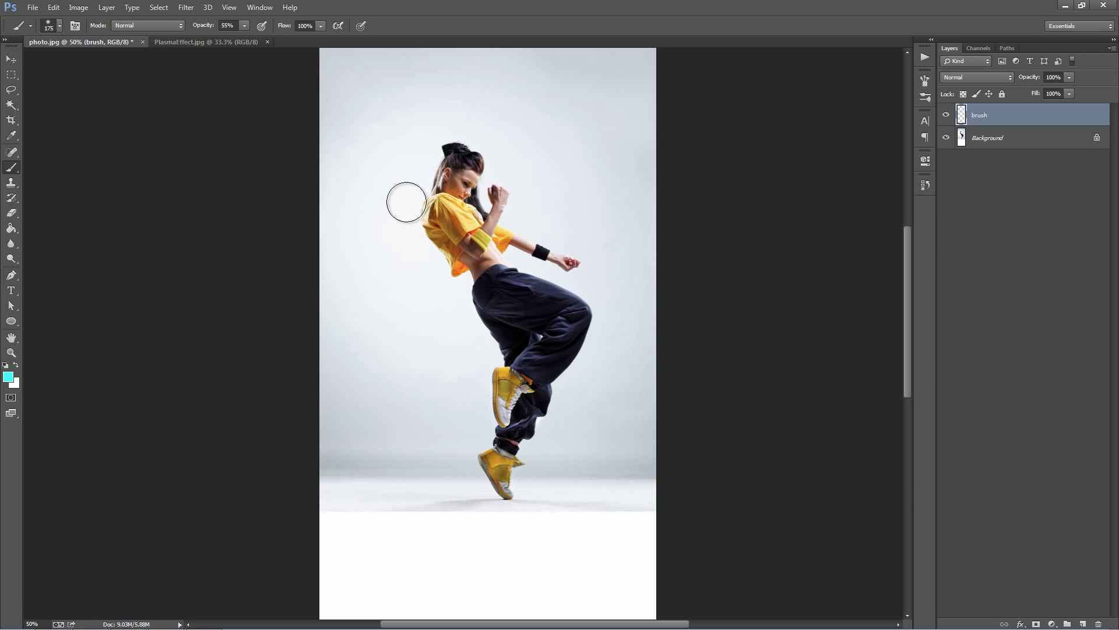
click(8, 377)
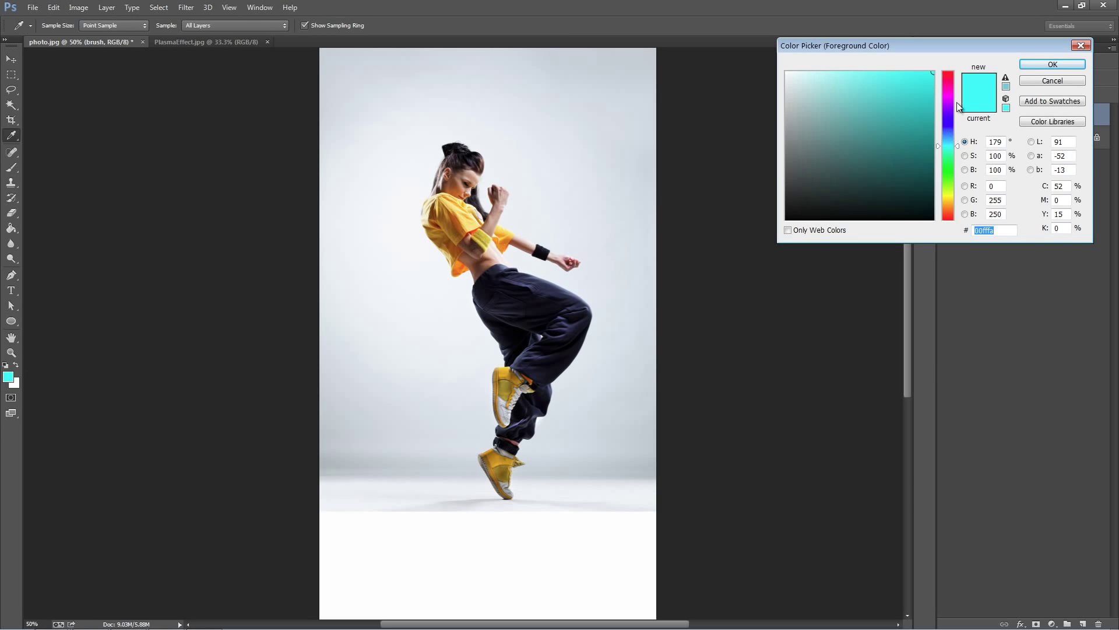
text(ff0000)
click(1052, 64)
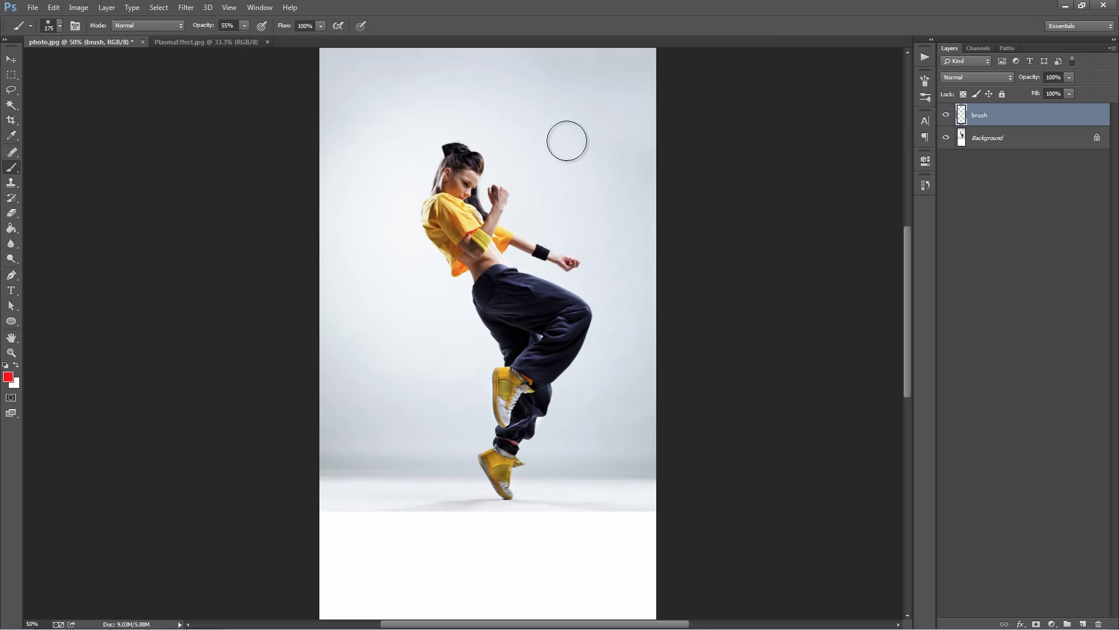
key(bracketleft)
key(bracketleft)
key(bracketleft)
key(bracketleft)
key(bracketleft)
key(bracketleft)
key(bracketleft)
key(bracketleft)
key(bracketleft)
mouse_move(457, 158)
mouse_down()
mouse_move(449, 185)
mouse_move(458, 165)
mouse_move(465, 193)
mouse_move(475, 168)
mouse_move(447, 169)
mouse_move(451, 149)
mouse_move(452, 163)
mouse_move(474, 158)
mouse_move(463, 201)
mouse_move(470, 190)
mouse_move(480, 231)
mouse_move(464, 198)
mouse_move(467, 231)
mouse_move(478, 241)
mouse_move(450, 210)
mouse_move(440, 213)
mouse_move(446, 170)
mouse_move(437, 207)
mouse_move(452, 221)
mouse_move(435, 231)
mouse_move(432, 209)
mouse_move(441, 240)
mouse_move(429, 225)
mouse_move(431, 216)
mouse_move(457, 266)
mouse_move(453, 231)
mouse_up()
Paint red down the trousers, arm, shin and trouser knee, adjusting brush size.
key(bracketleft)
mouse_move(475, 268)
mouse_down()
mouse_move(491, 290)
mouse_move(496, 192)
mouse_move(500, 283)
mouse_move(480, 283)
mouse_move(533, 323)
mouse_move(491, 307)
mouse_move(509, 344)
mouse_move(482, 309)
mouse_move(523, 369)
mouse_move(501, 424)
mouse_move(500, 381)
mouse_move(517, 371)
mouse_move(526, 383)
mouse_move(507, 394)
mouse_move(513, 372)
mouse_move(503, 374)
mouse_move(507, 457)
mouse_move(486, 460)
mouse_move(505, 494)
mouse_move(512, 463)
mouse_move(488, 458)
mouse_move(504, 439)
mouse_move(512, 447)
mouse_move(513, 431)
mouse_move(498, 443)
mouse_move(519, 428)
mouse_up()
key(bracketleft)
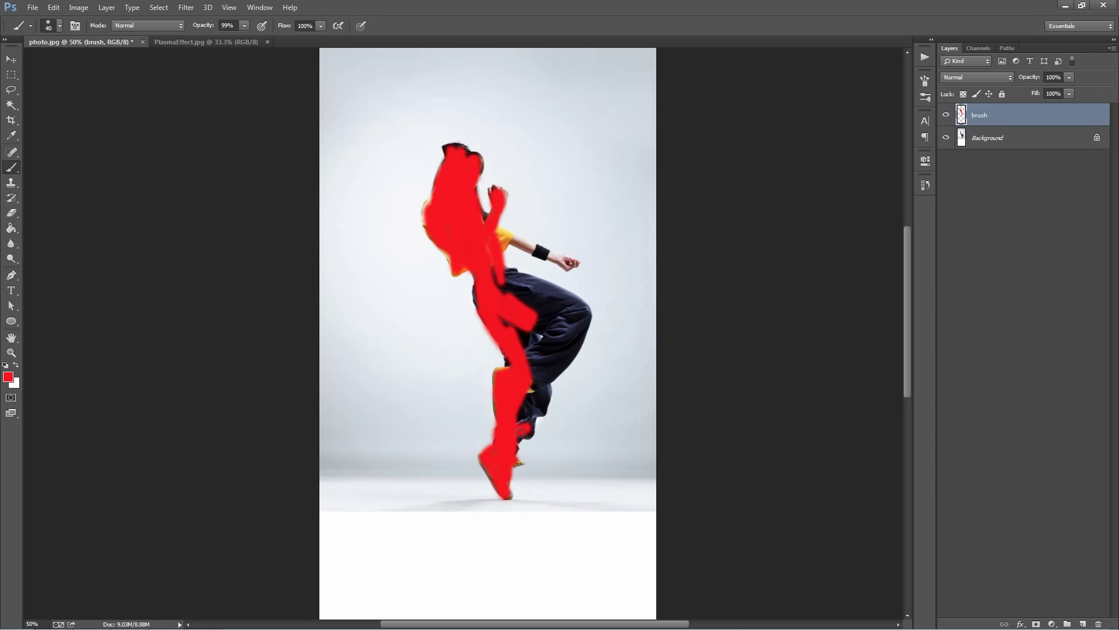
key(bracketright)
mouse_move(539, 358)
mouse_down()
mouse_move(525, 404)
mouse_move(545, 370)
mouse_move(545, 387)
mouse_move(533, 408)
mouse_move(525, 314)
mouse_move(518, 325)
mouse_move(545, 315)
mouse_move(516, 286)
mouse_move(574, 324)
mouse_move(552, 324)
mouse_move(556, 376)
mouse_move(575, 314)
mouse_move(521, 278)
mouse_up()
key(bracketright)
drag(578, 322, 571, 302)
Shrink the brush to 40 and paint red over the sleeve, forearm, hip and belly.
key(bracketleft)
key(bracketleft)
drag(502, 239, 573, 262)
key(bracketleft)
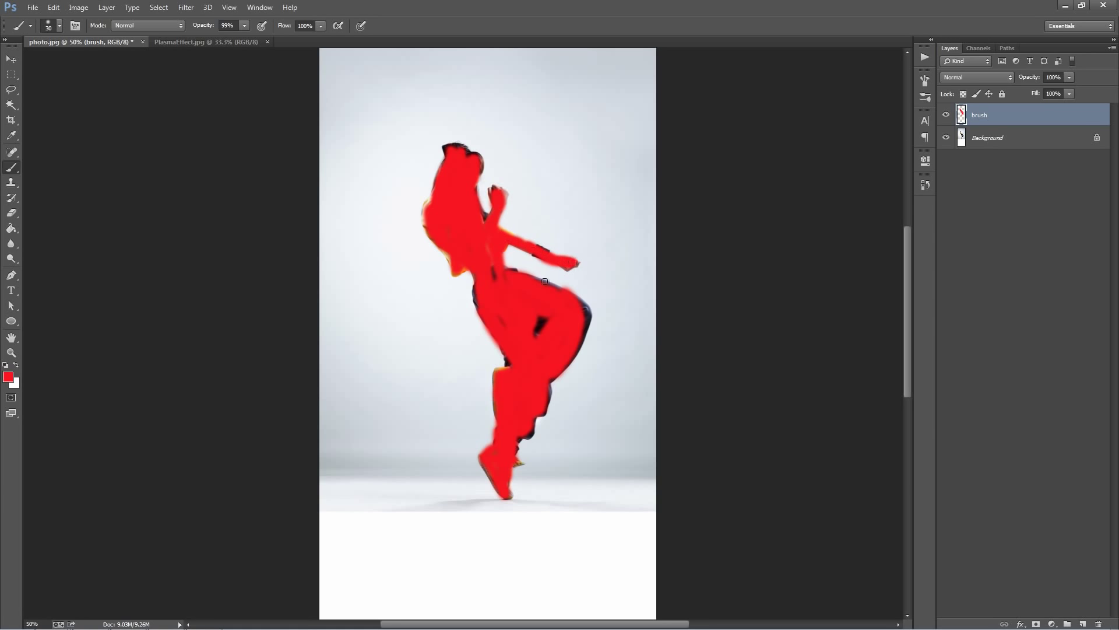
mouse_move(551, 314)
mouse_down()
mouse_move(540, 322)
mouse_move(540, 294)
mouse_move(563, 287)
mouse_move(579, 335)
mouse_up()
drag(496, 293, 492, 269)
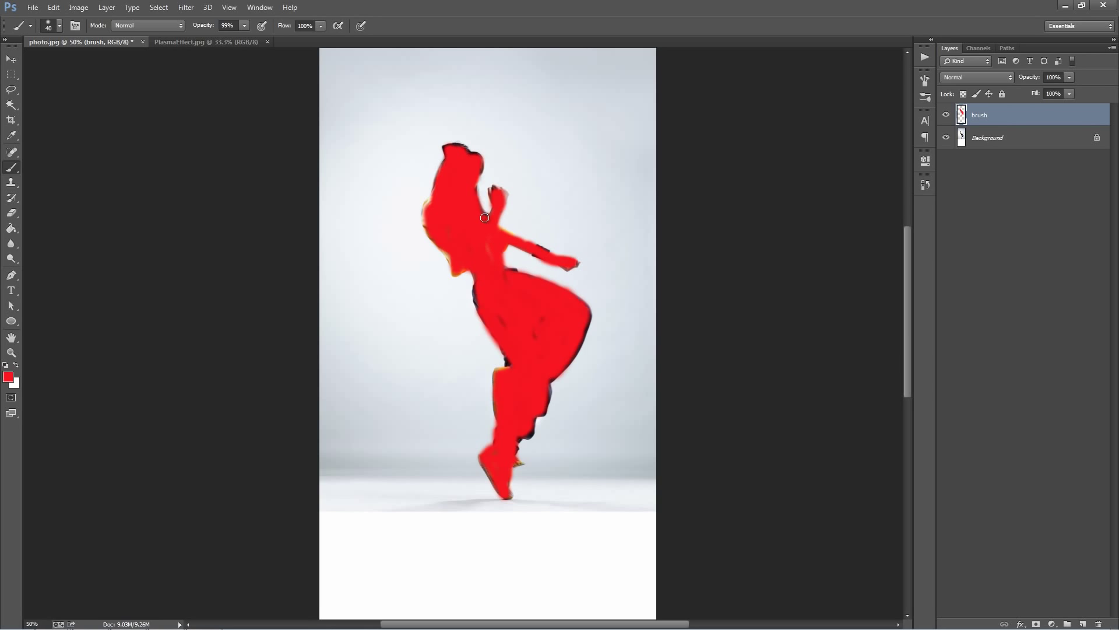
Select the Move tool and play the Plasma action.
click(925, 160)
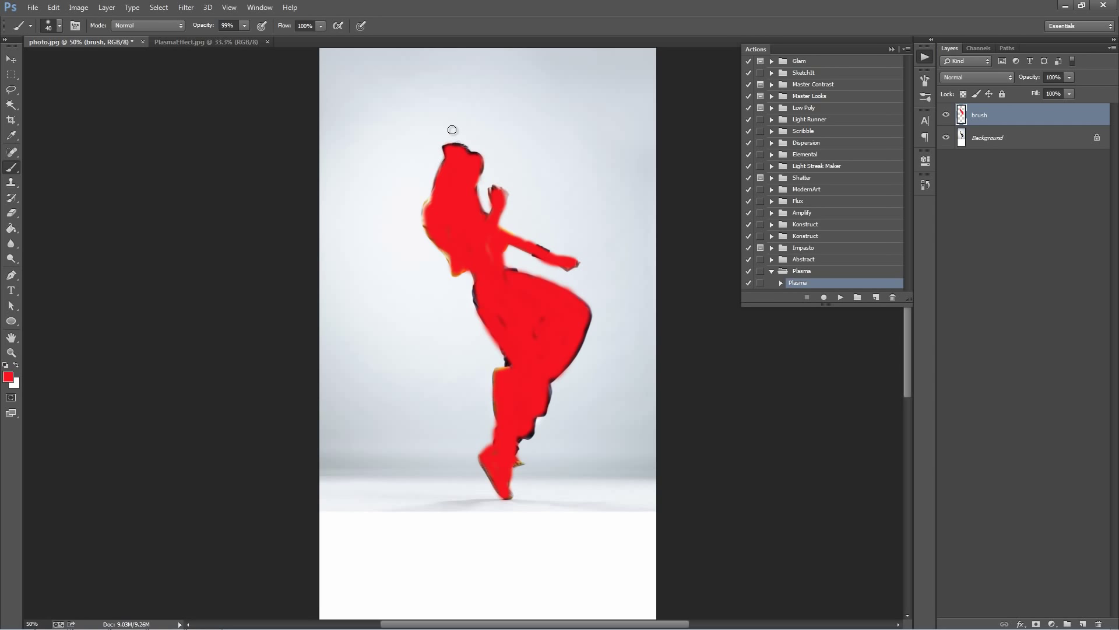
key(v)
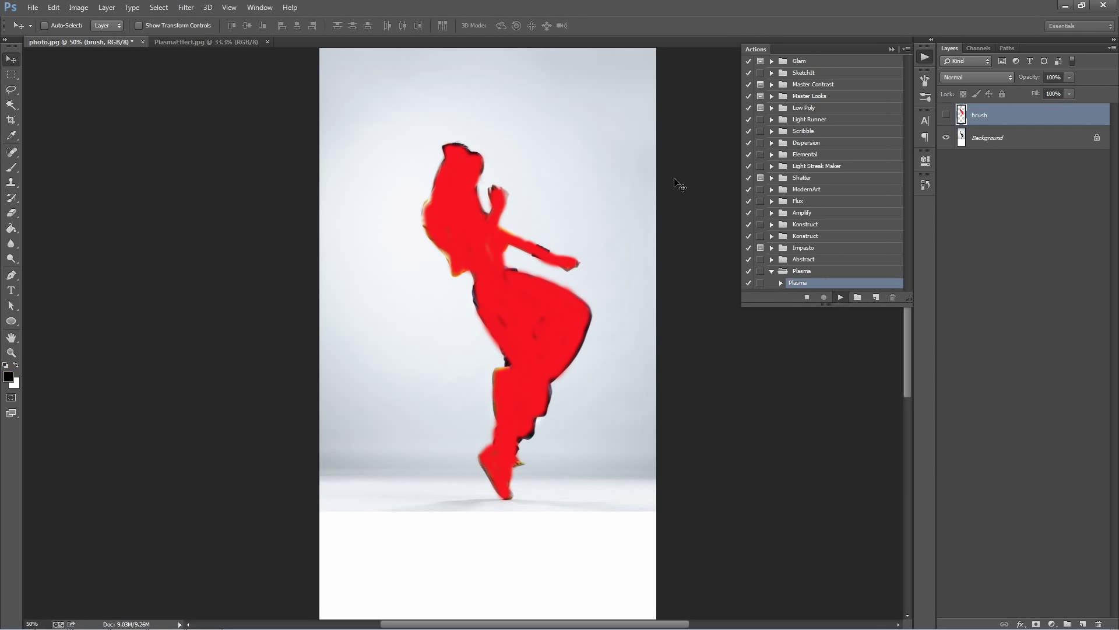
click(841, 298)
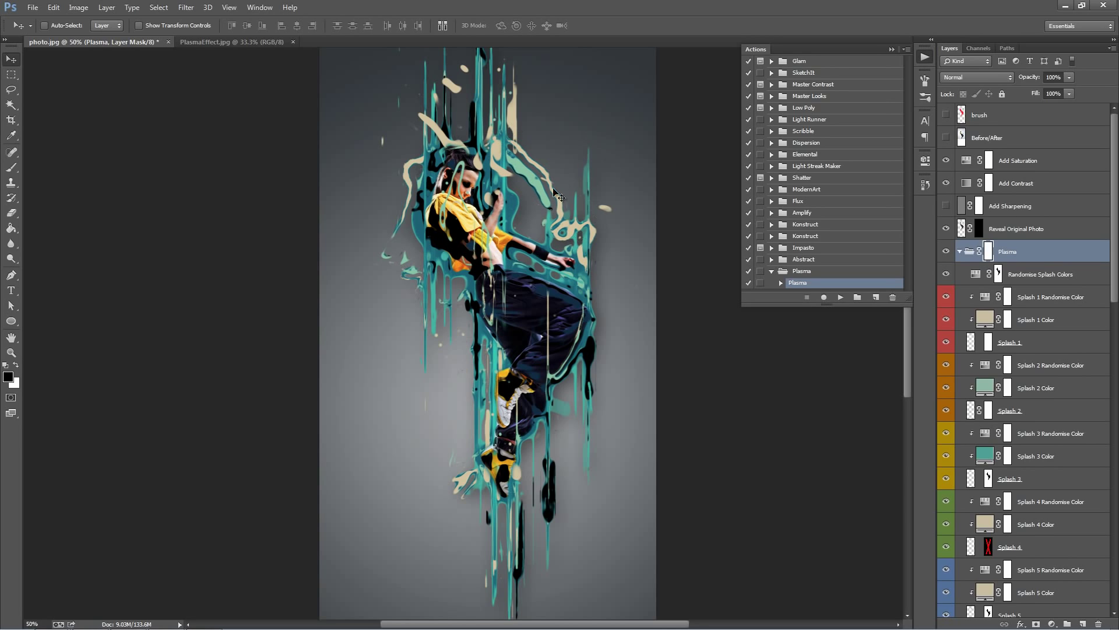
Collapse the Actions panel and the Plasma group, then show and re-hide the brush layer.
click(891, 50)
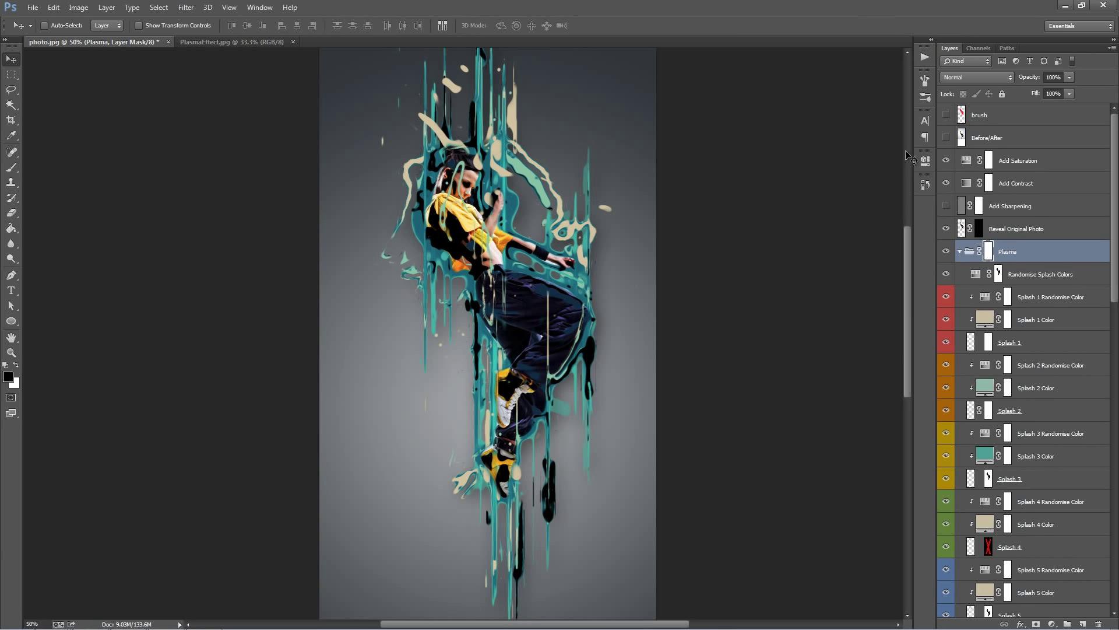
click(960, 252)
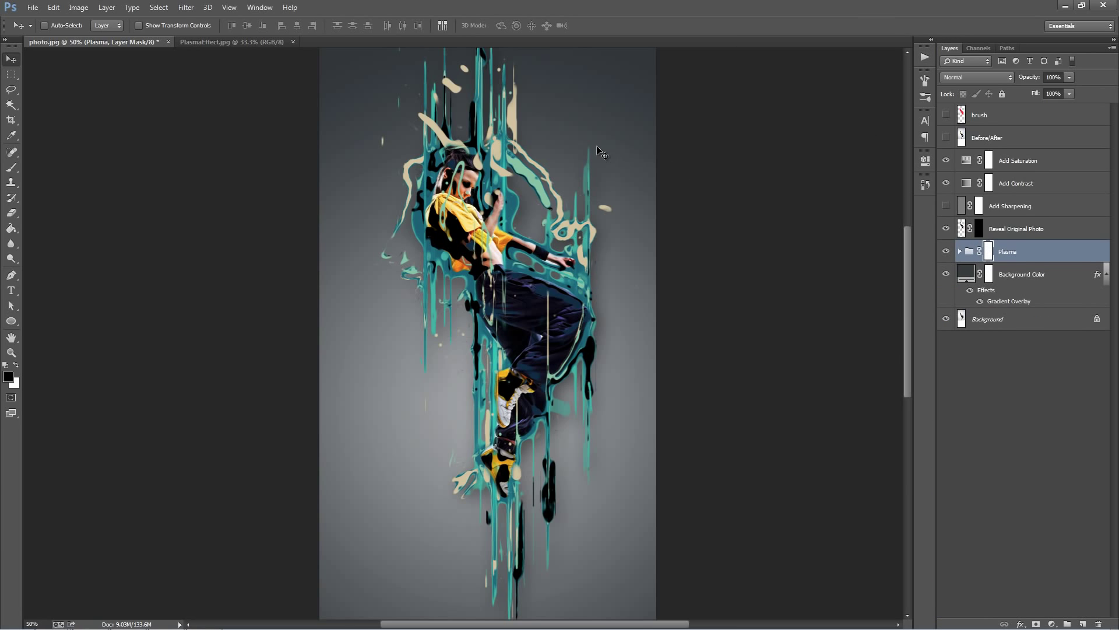
click(1046, 119)
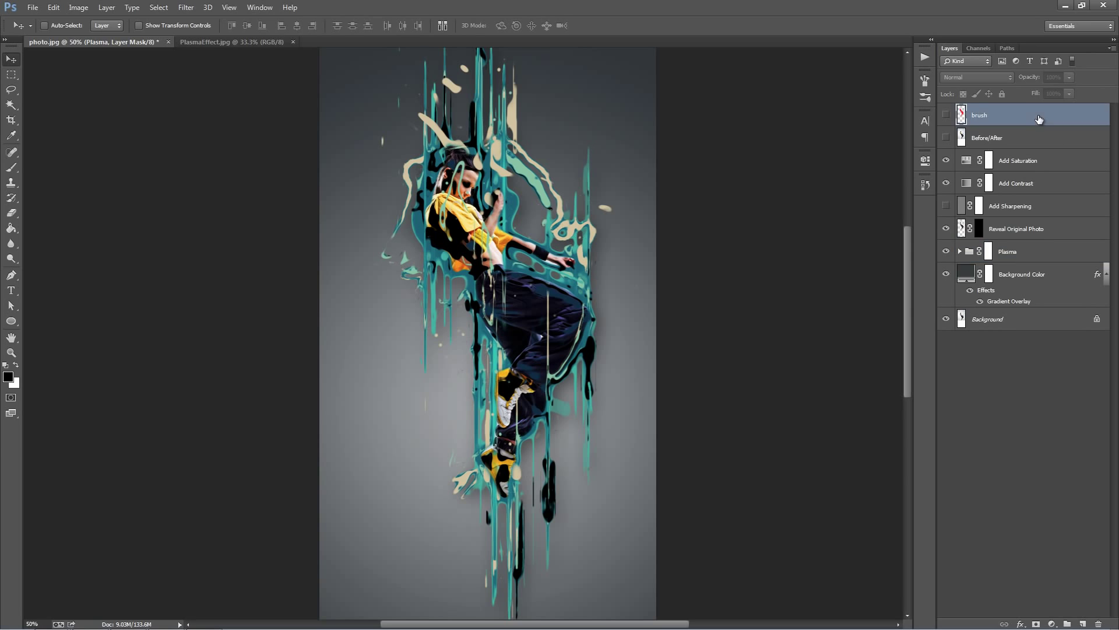
click(947, 115)
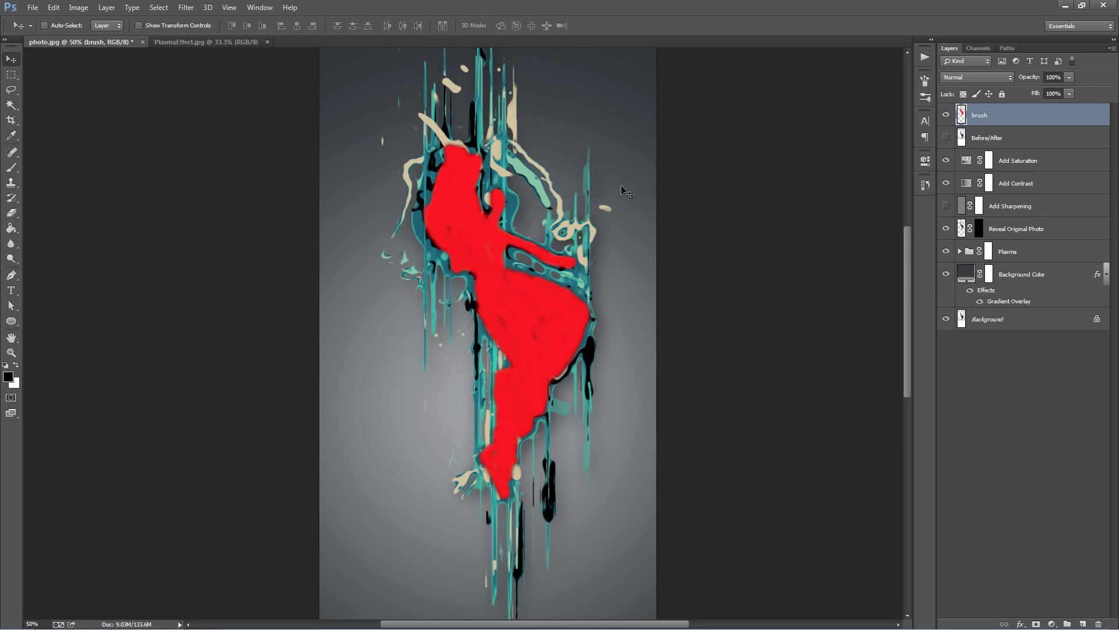
click(945, 116)
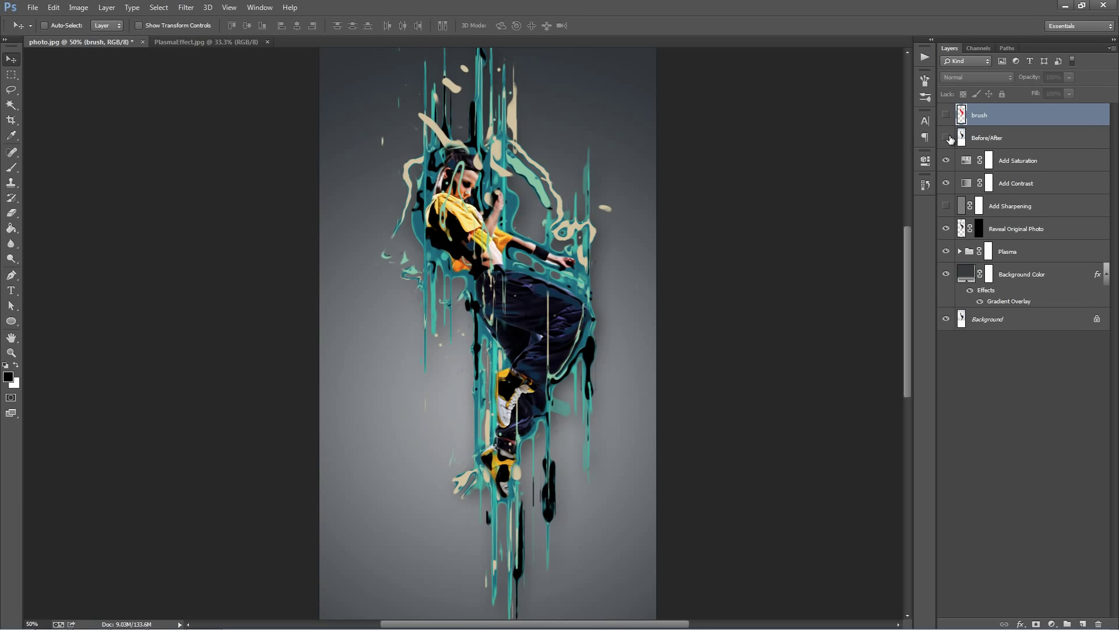
Toggle the original photo layer on and off to compare, ending with it hidden.
click(946, 138)
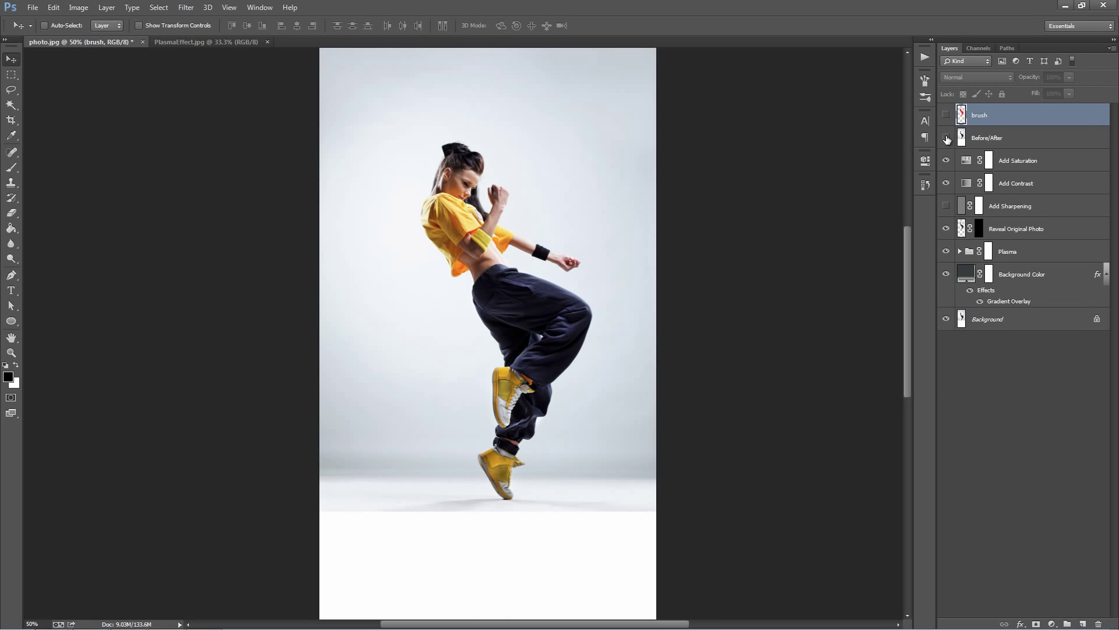
click(946, 138)
click(946, 138)
click(946, 138)
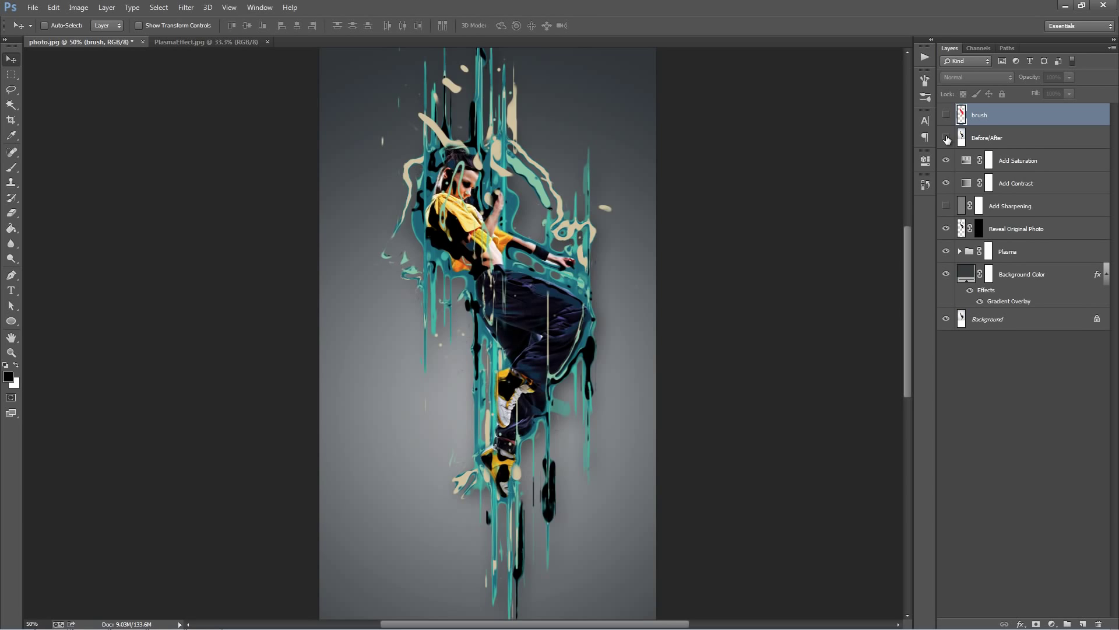
click(946, 138)
click(946, 138)
click(946, 138)
click(946, 138)
In Add Saturation, raise overall Saturation and shift the Yellows' Hue.
click(1013, 159)
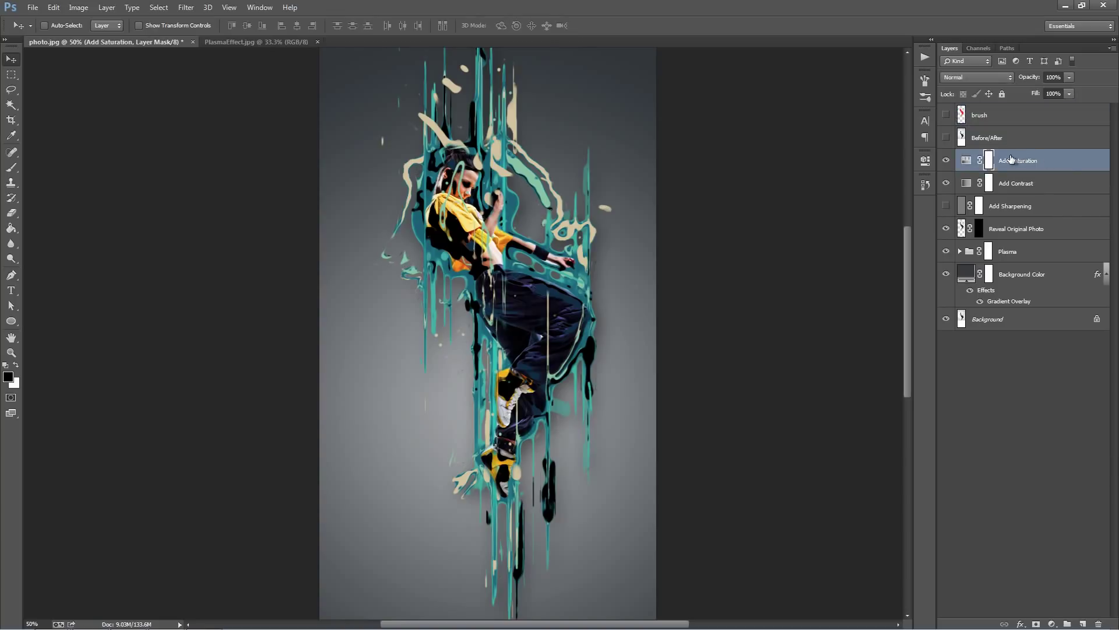
double_click(966, 160)
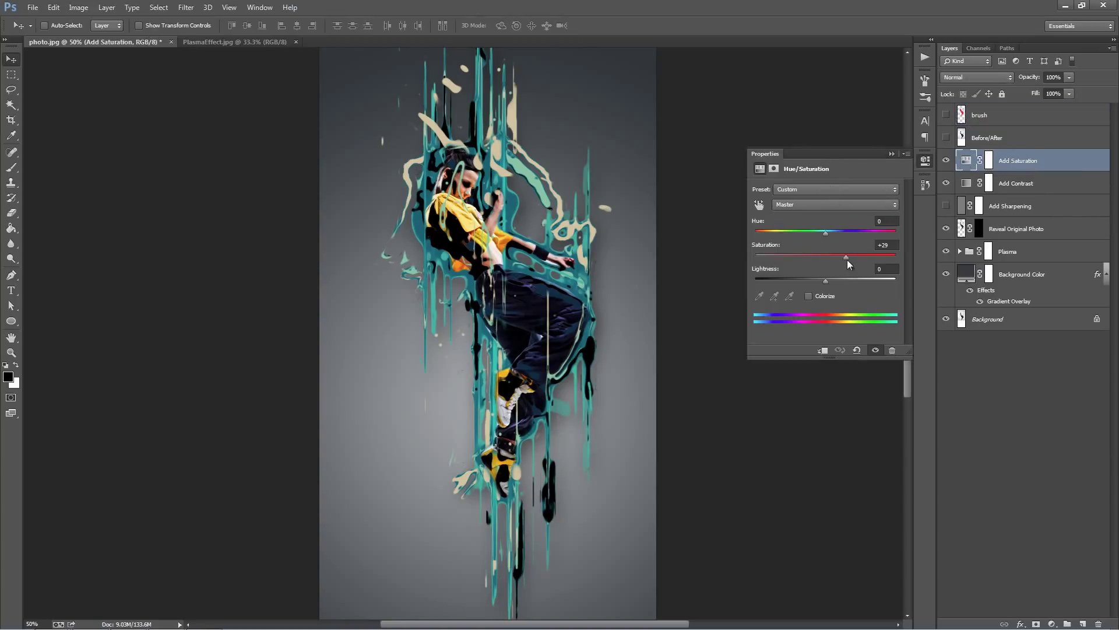
drag(809, 257, 827, 226)
click(824, 203)
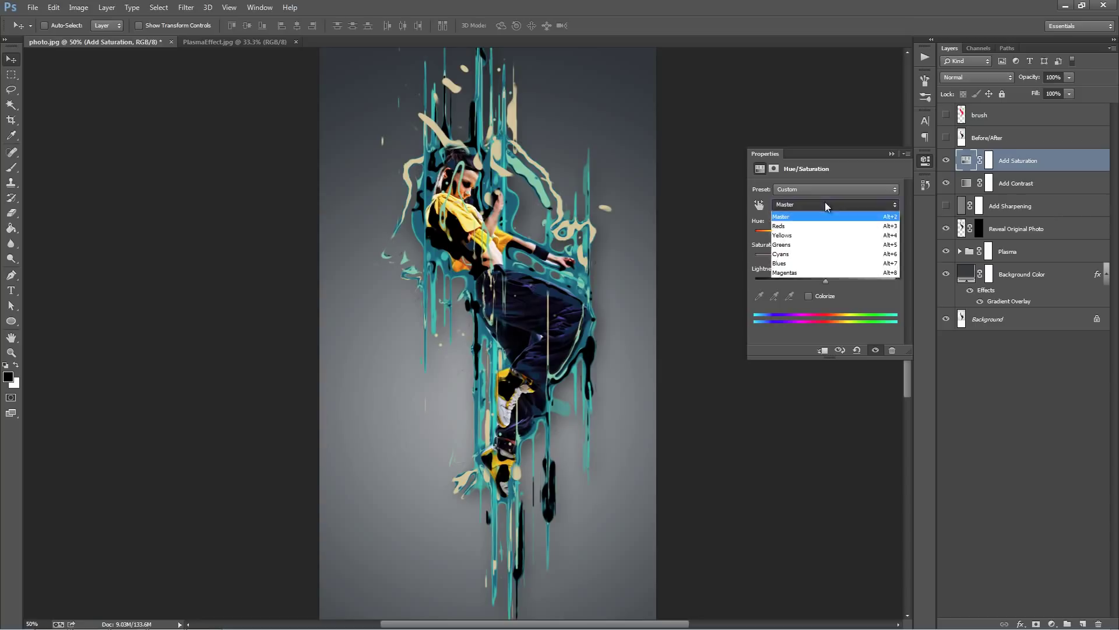
click(816, 237)
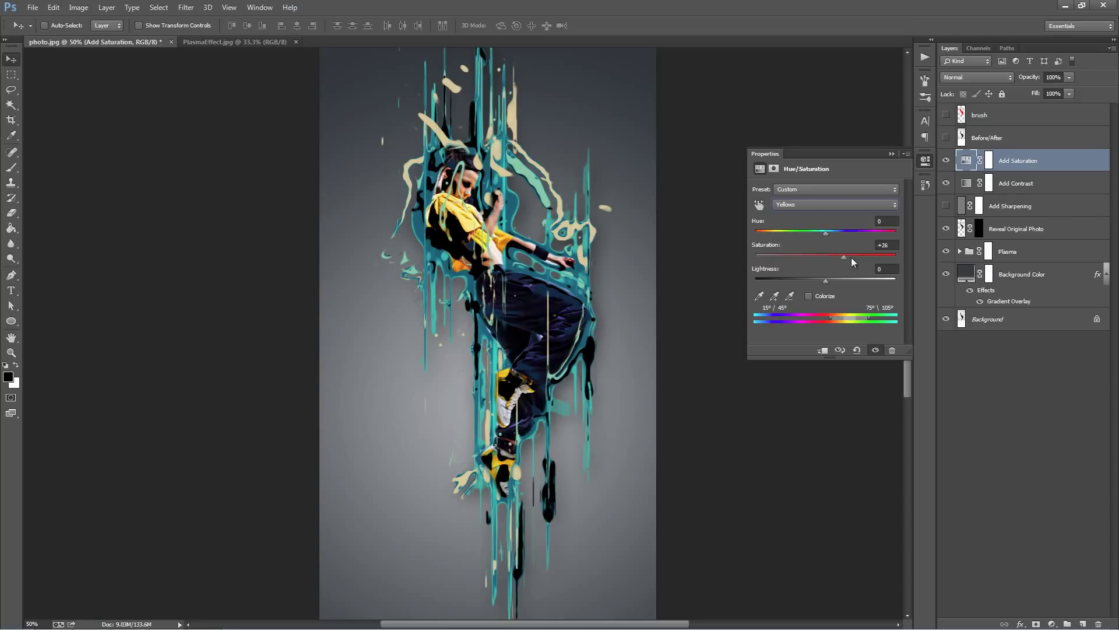
drag(839, 233, 824, 254)
click(824, 236)
click(890, 155)
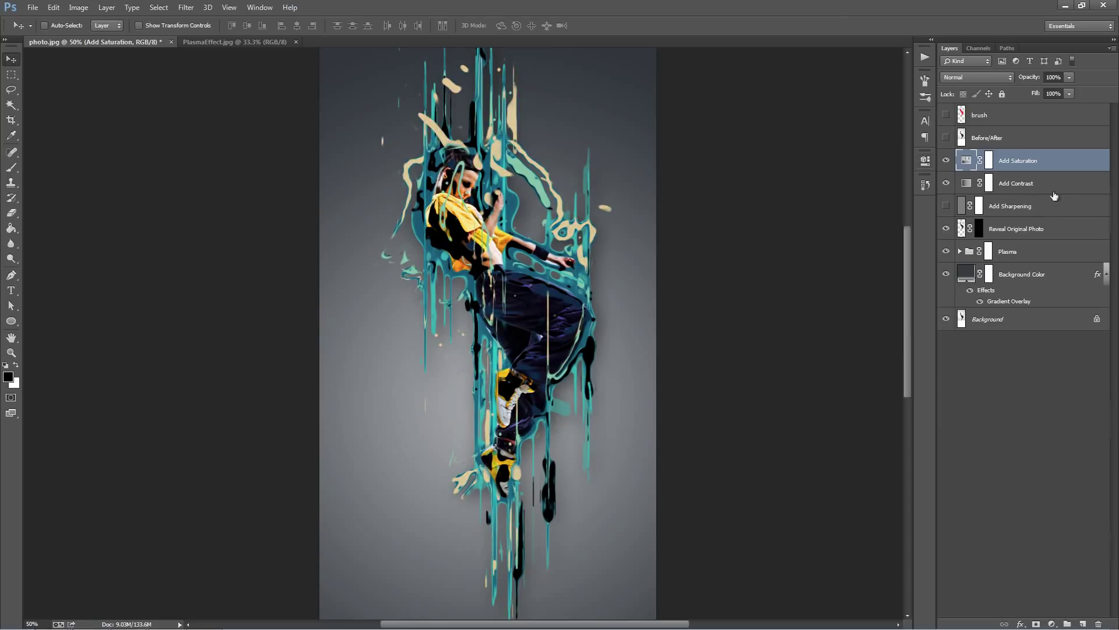
Increase the Add Contrast layer's opacity, then select Add Sharpening.
click(1045, 189)
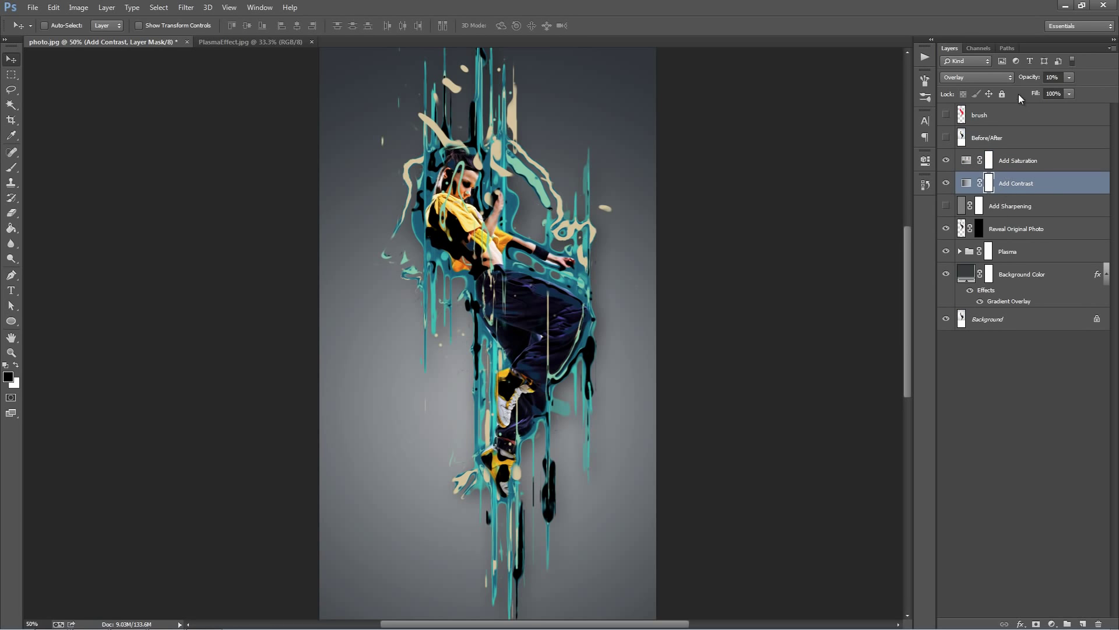
drag(1022, 82, 1116, 84)
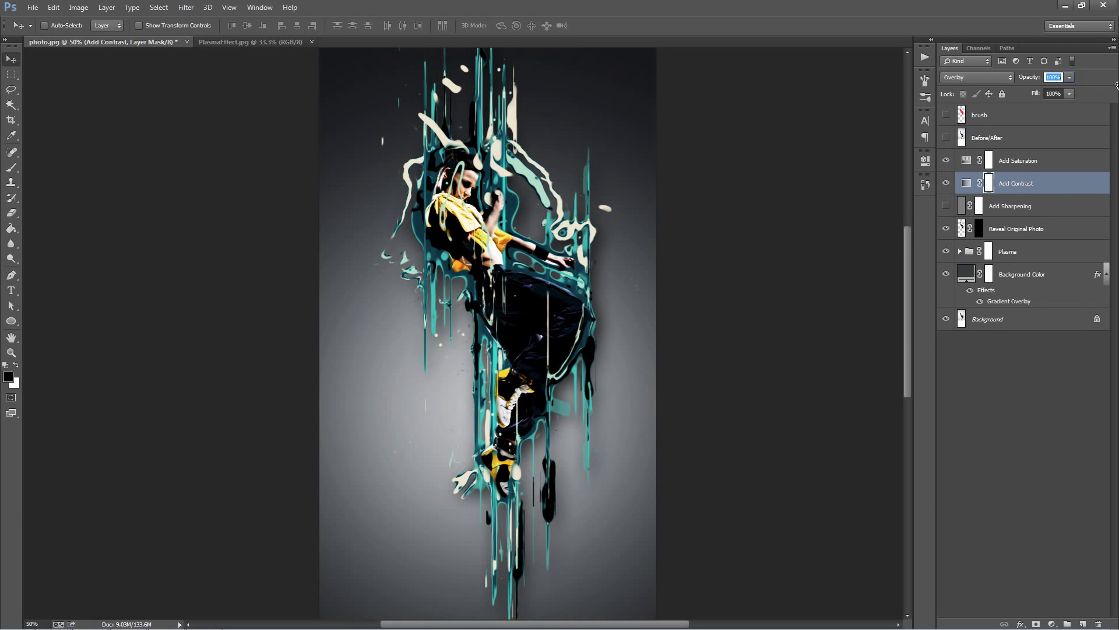
mouse_move(796, 104)
mouse_down()
mouse_move(1106, 108)
mouse_move(788, 122)
mouse_up()
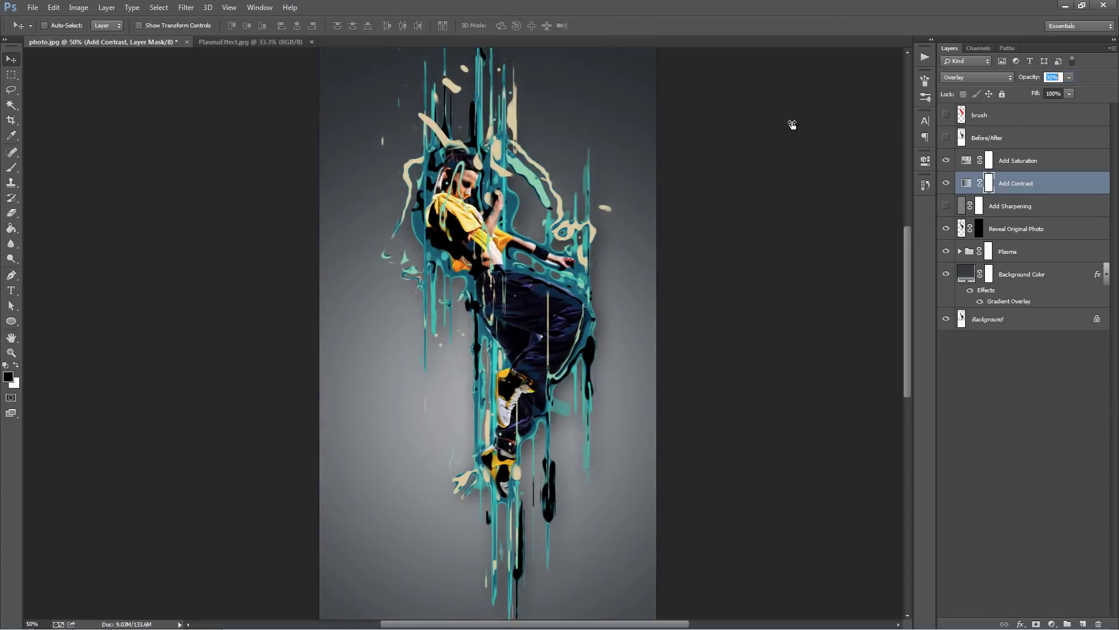
click(1035, 205)
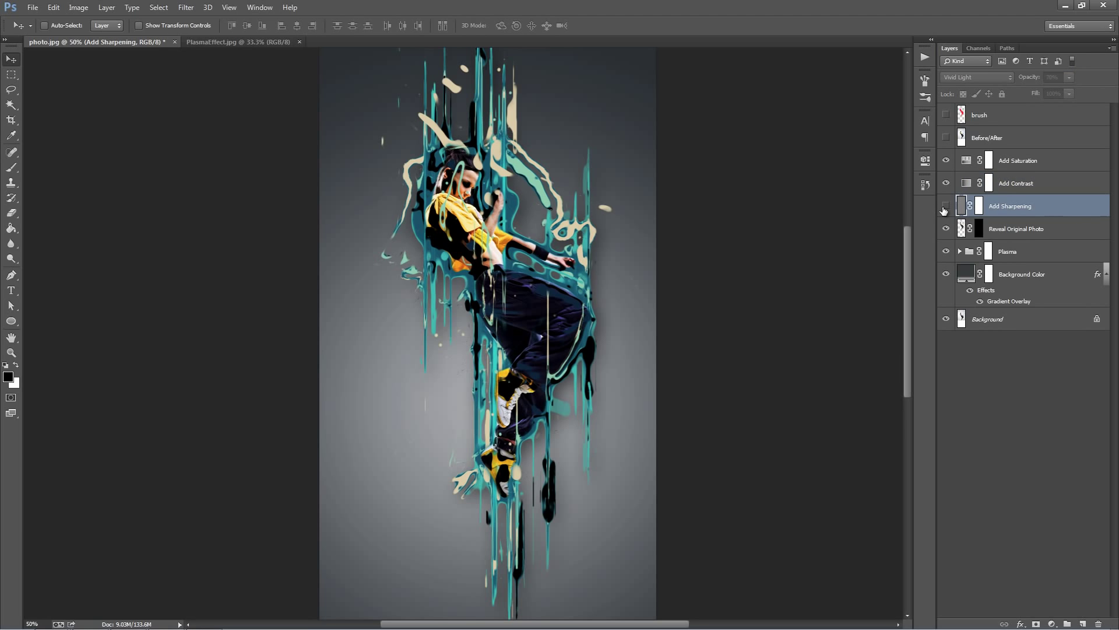
Preview the Add Sharpening layer and compare the artwork with the PlasmaEffect.jpg reference.
click(946, 205)
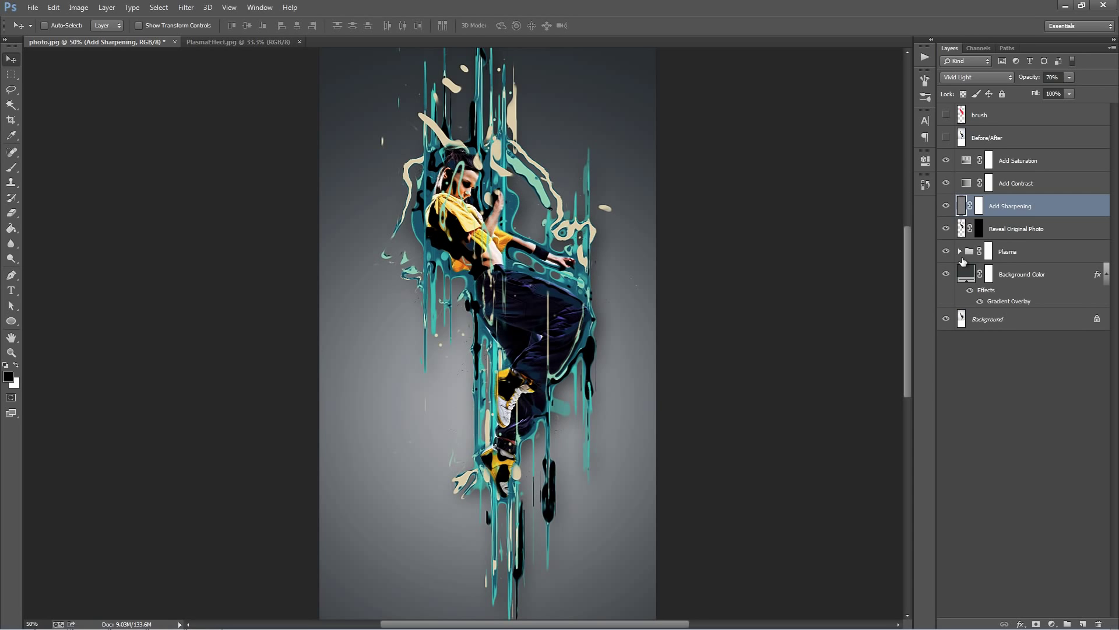
click(947, 205)
click(1025, 230)
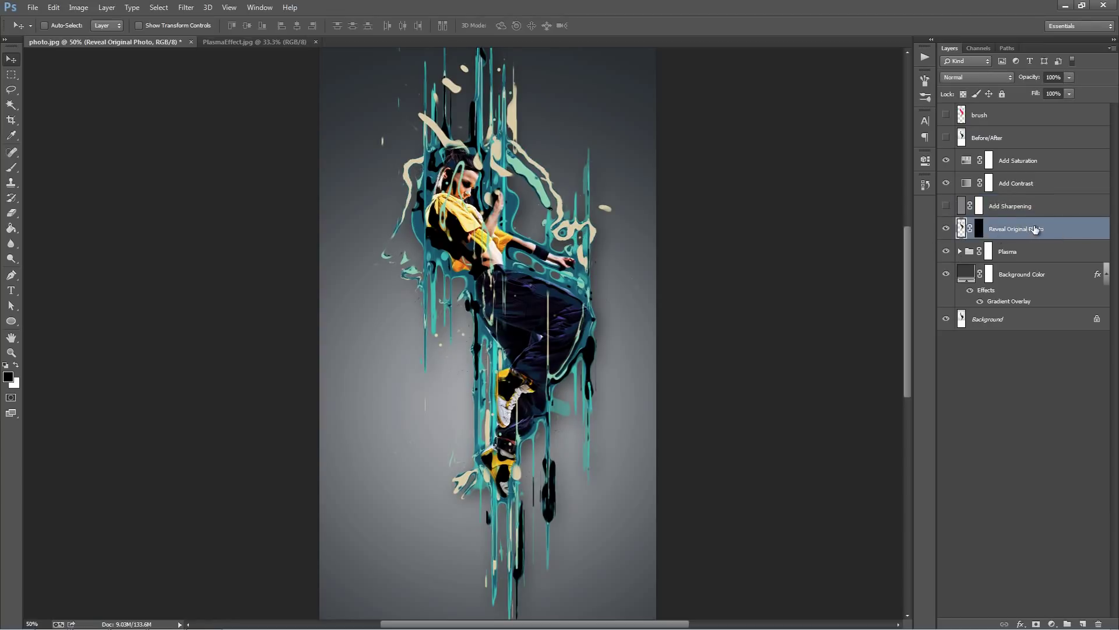
click(1019, 252)
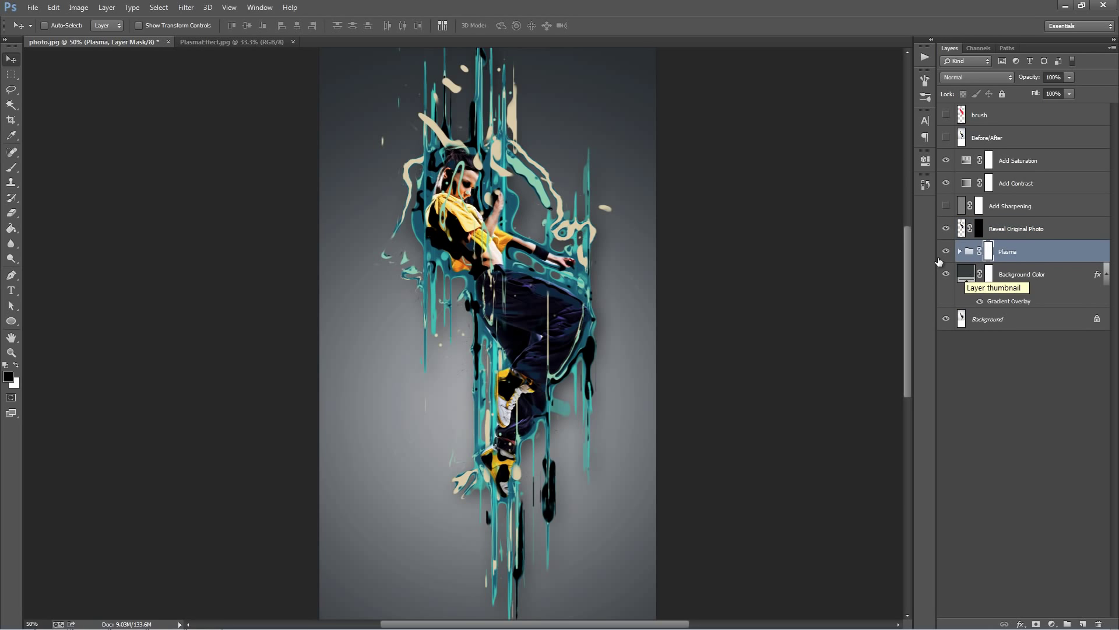
click(250, 41)
click(94, 43)
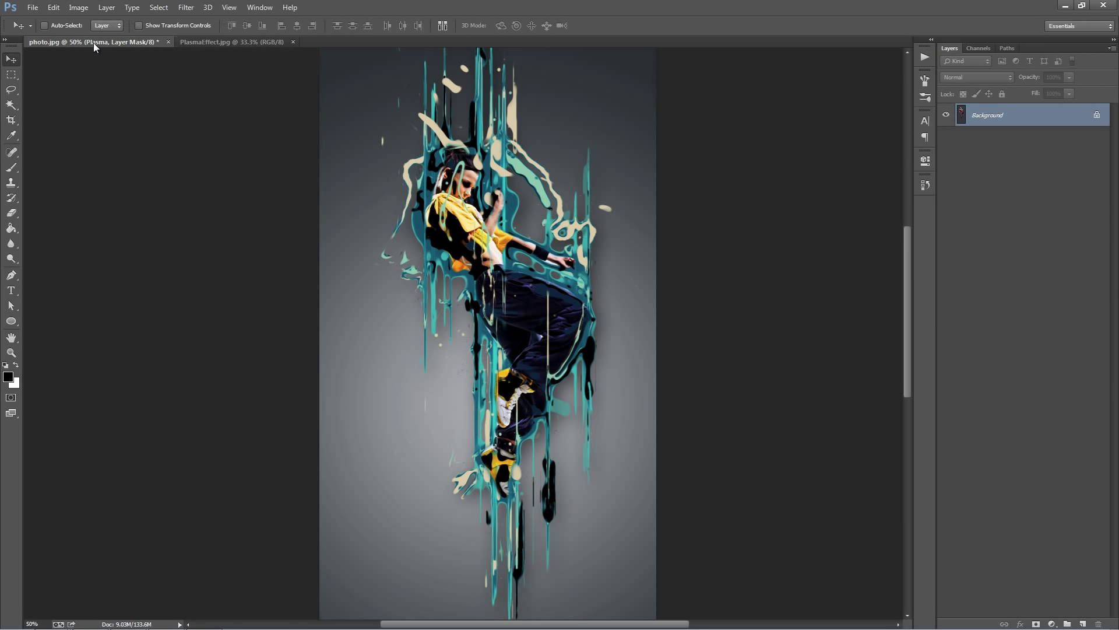
Hide the Background Color layer's Gradient Overlay and set its fill to 333a3e.
click(984, 275)
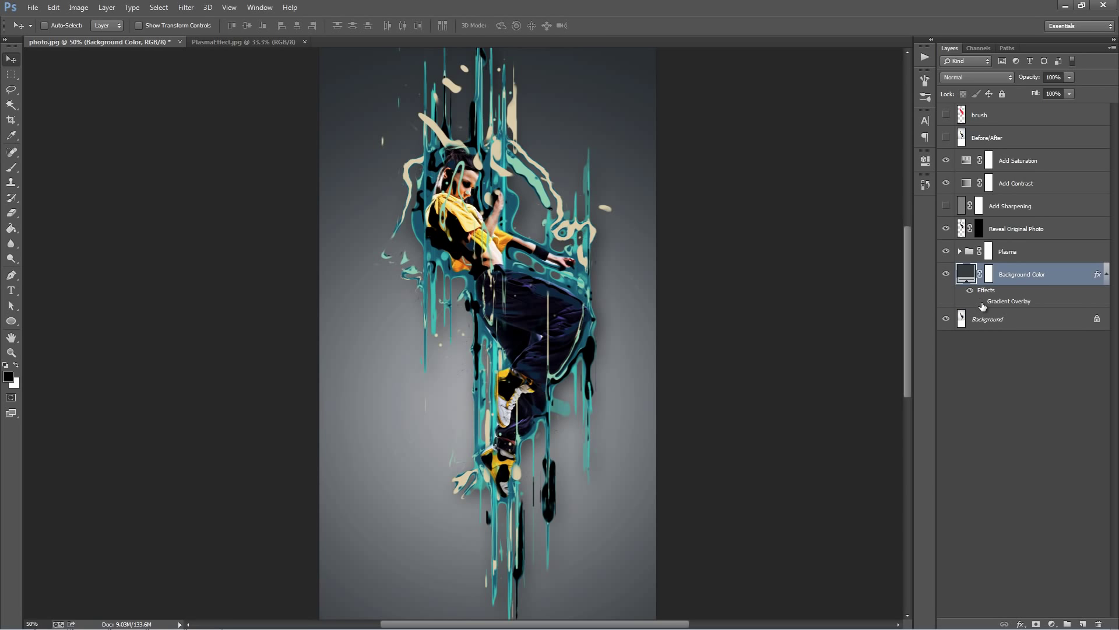
click(980, 301)
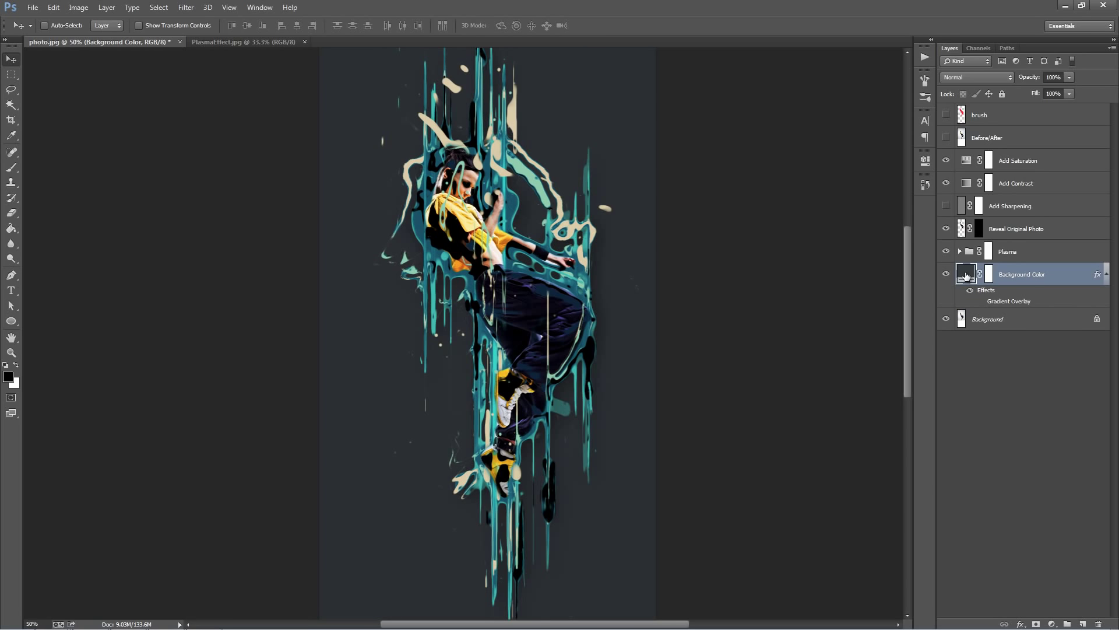
double_click(965, 272)
drag(804, 185, 811, 184)
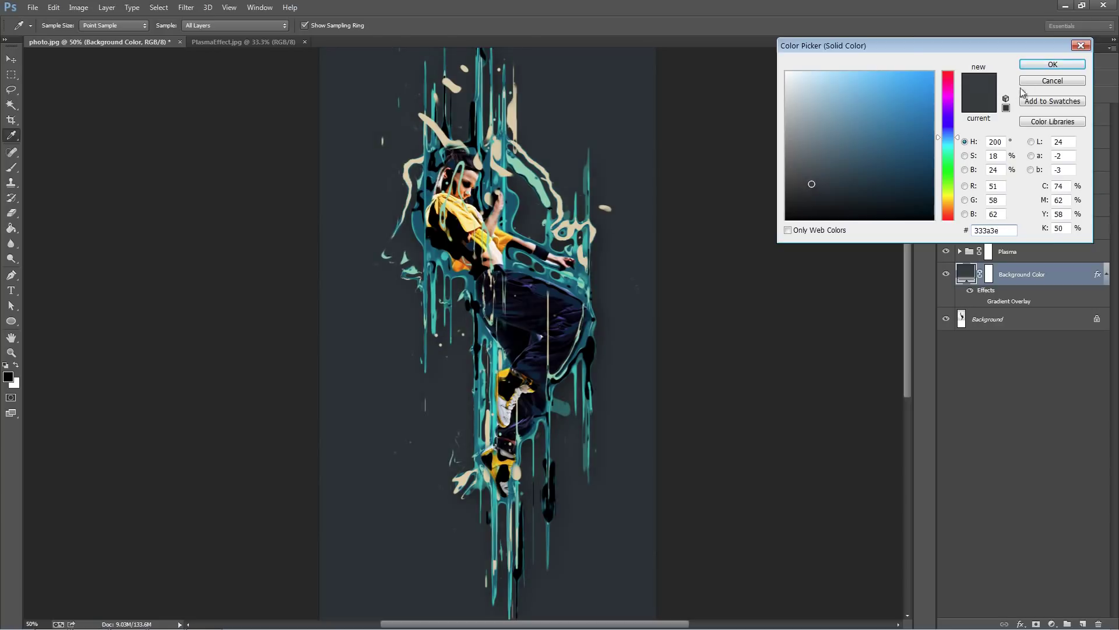
click(1052, 64)
Toggle the Plasma group's visibility to compare the artwork with and without the splashes.
click(1052, 252)
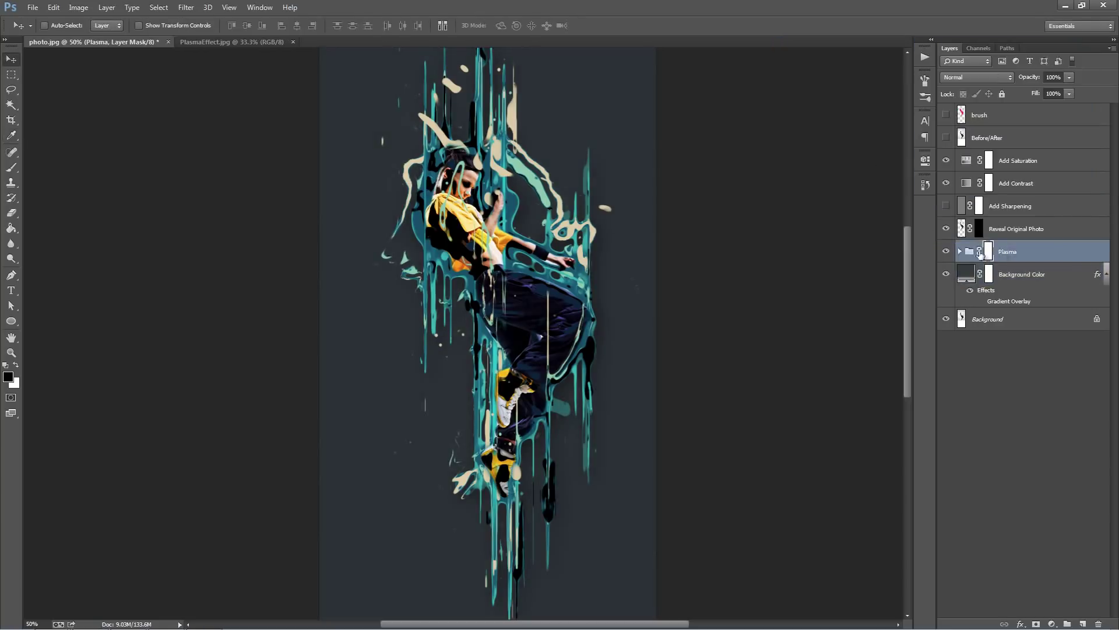
click(947, 251)
click(947, 251)
click(946, 251)
click(947, 251)
Expand the Plasma group, collapse Original Photo Adjustments, and select Splash 13.
click(960, 252)
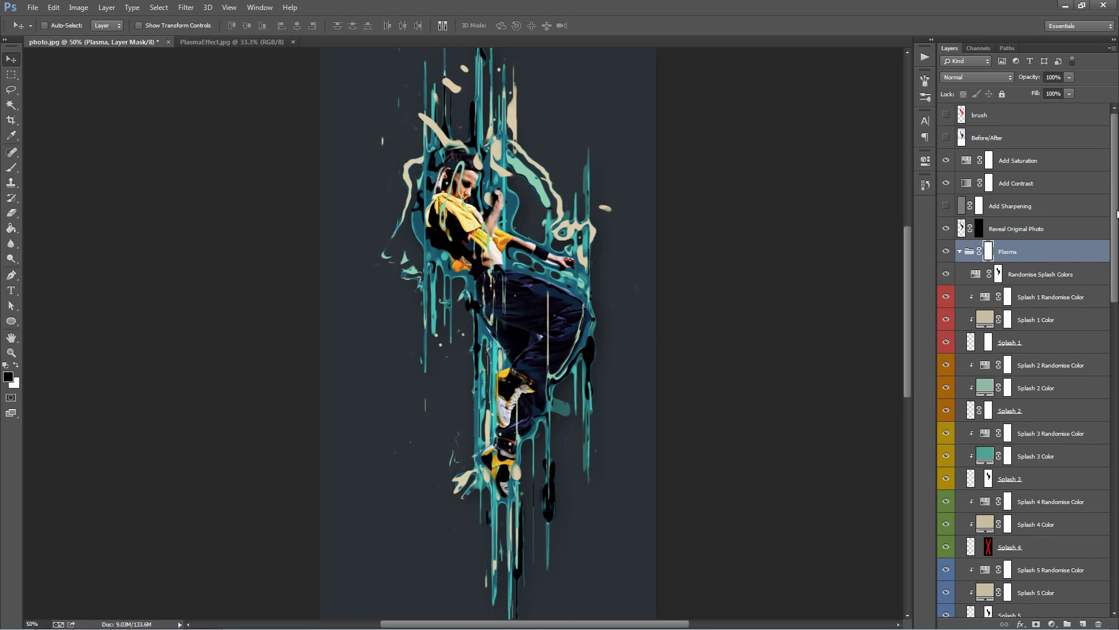
drag(1116, 212, 1111, 504)
click(968, 310)
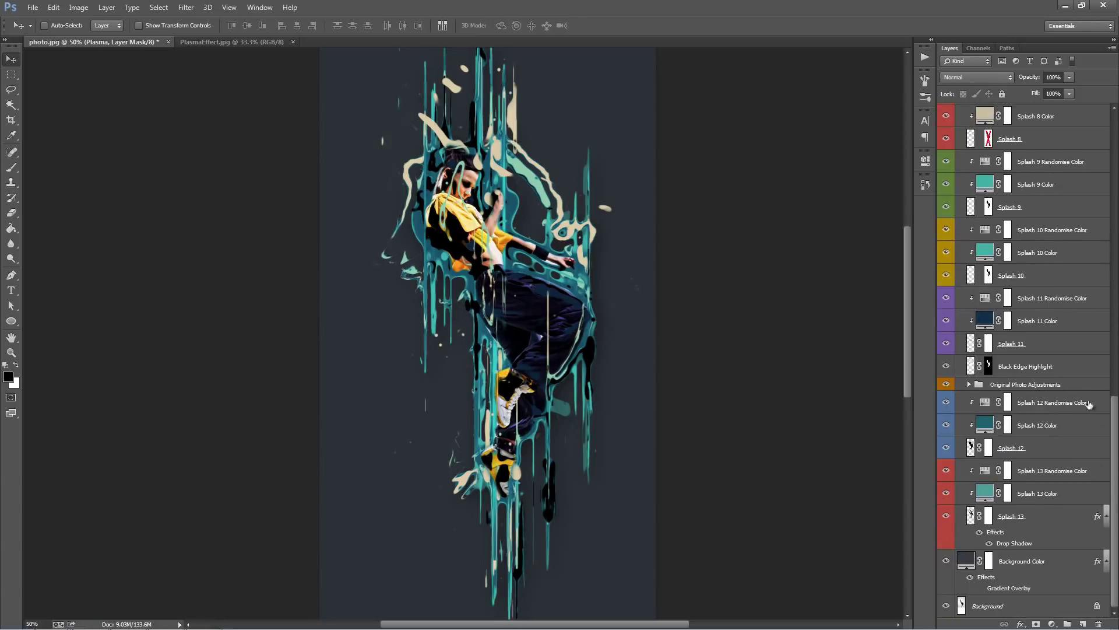
drag(1117, 434, 1110, 469)
click(1026, 519)
click(1106, 517)
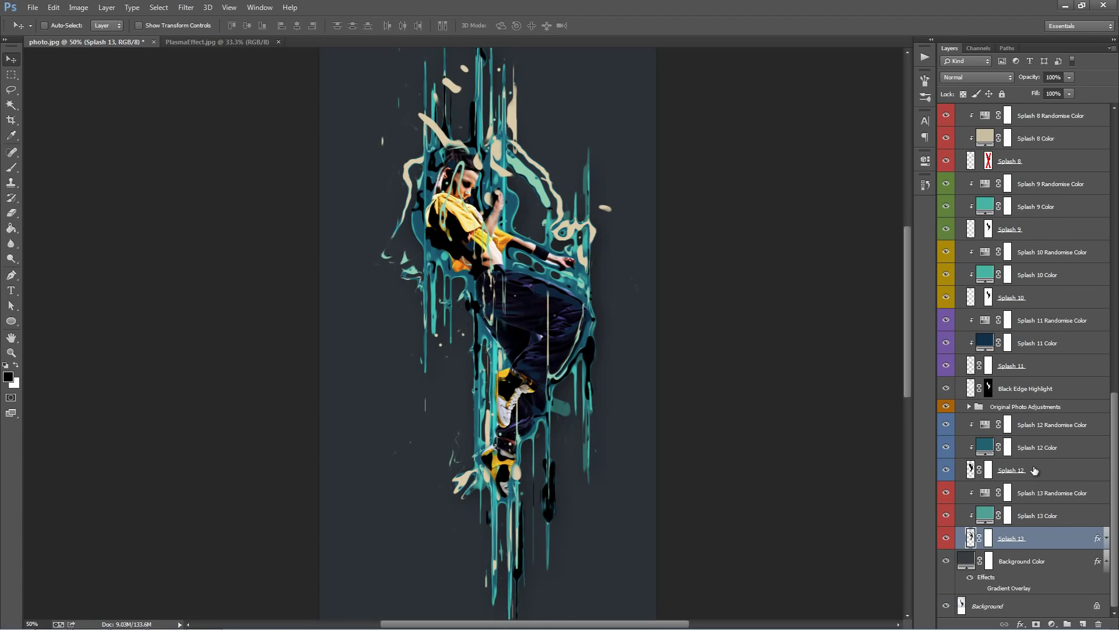
Test-move the Splash 13 splash up and left, then undo the move.
click(1029, 474)
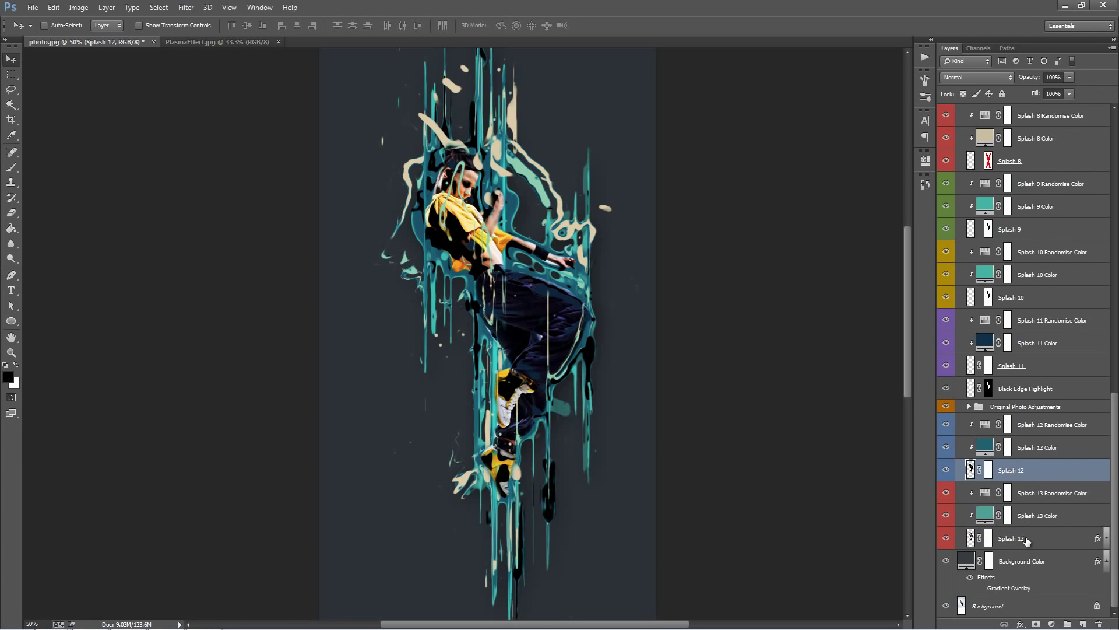
click(1023, 539)
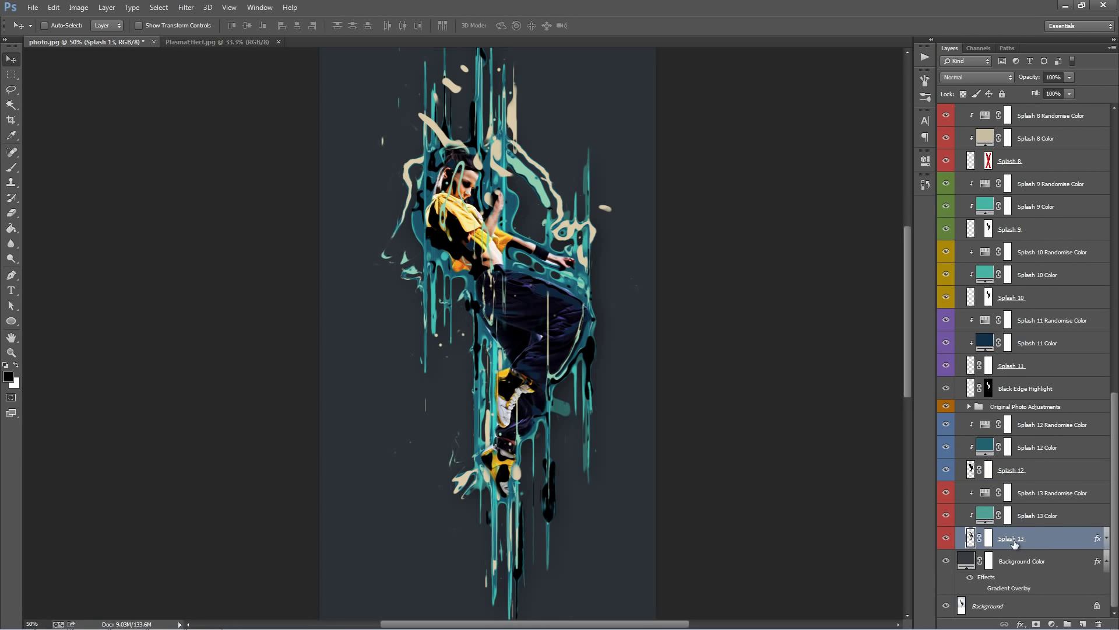
drag(554, 290, 435, 242)
key(ctrl+z)
Set the Splash 13 Color fill to pink-red f90d5b and compare with PlasmaEffect.jpg.
click(1039, 522)
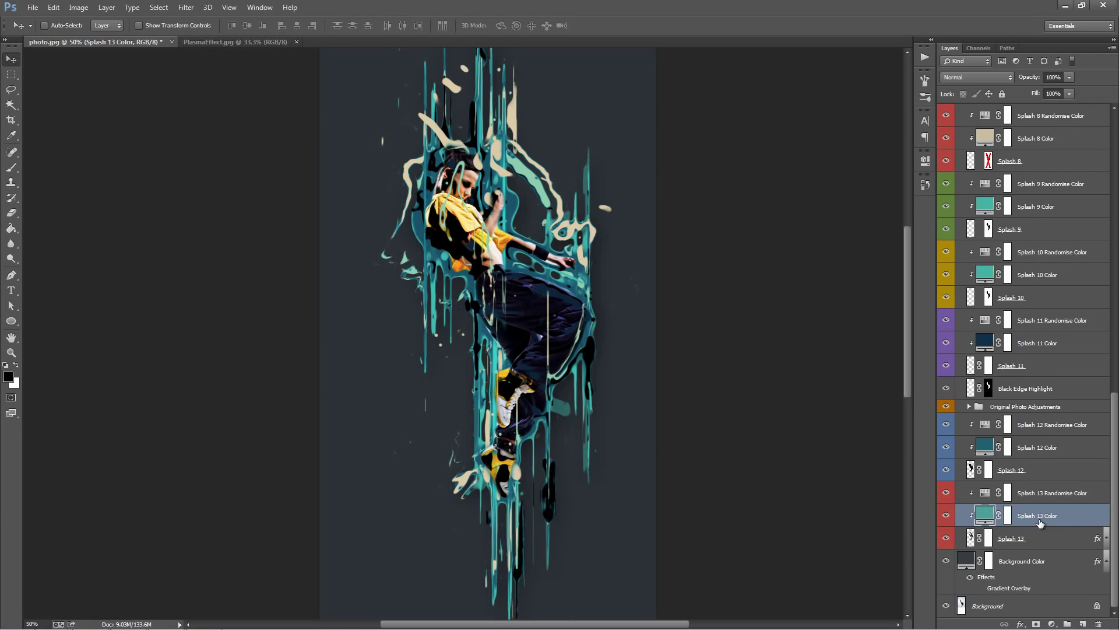
double_click(984, 518)
drag(952, 104, 951, 79)
click(911, 83)
click(928, 75)
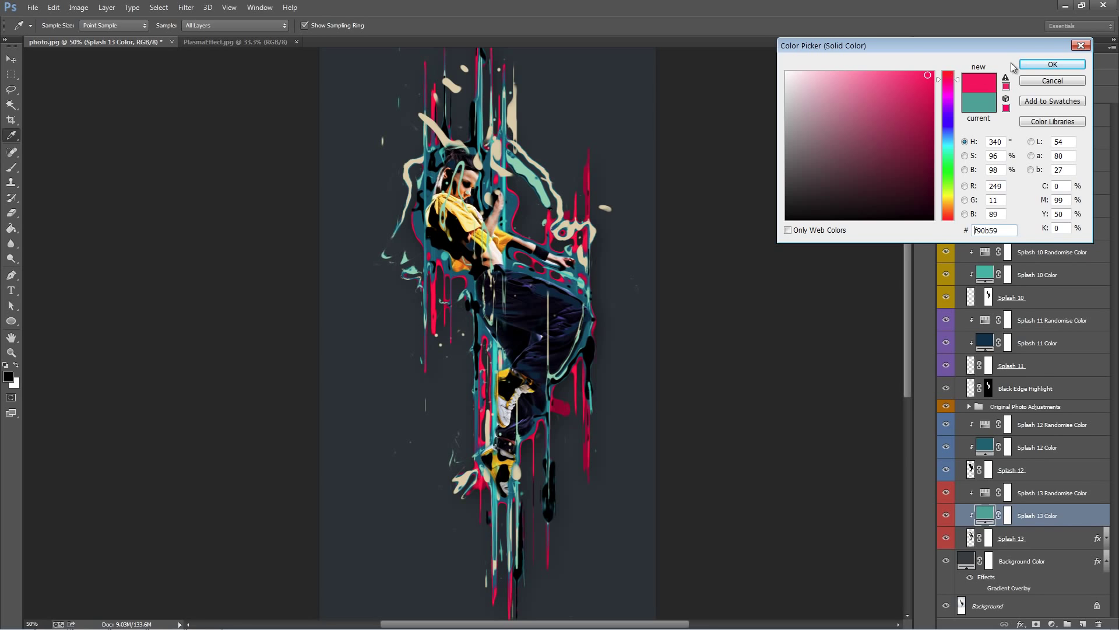
click(1026, 65)
click(239, 38)
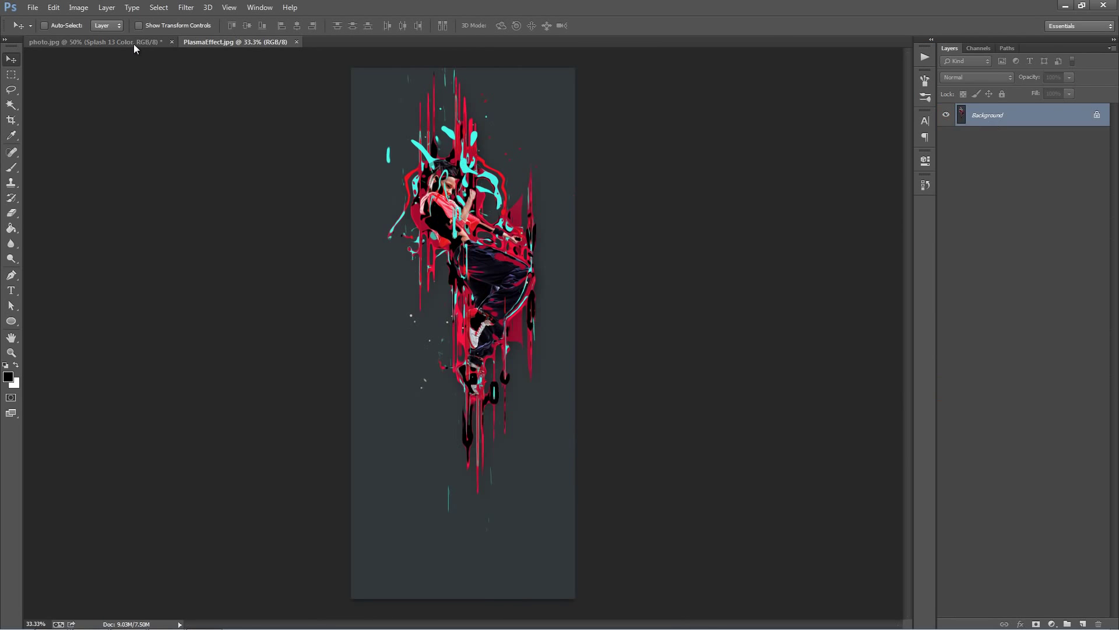
click(134, 43)
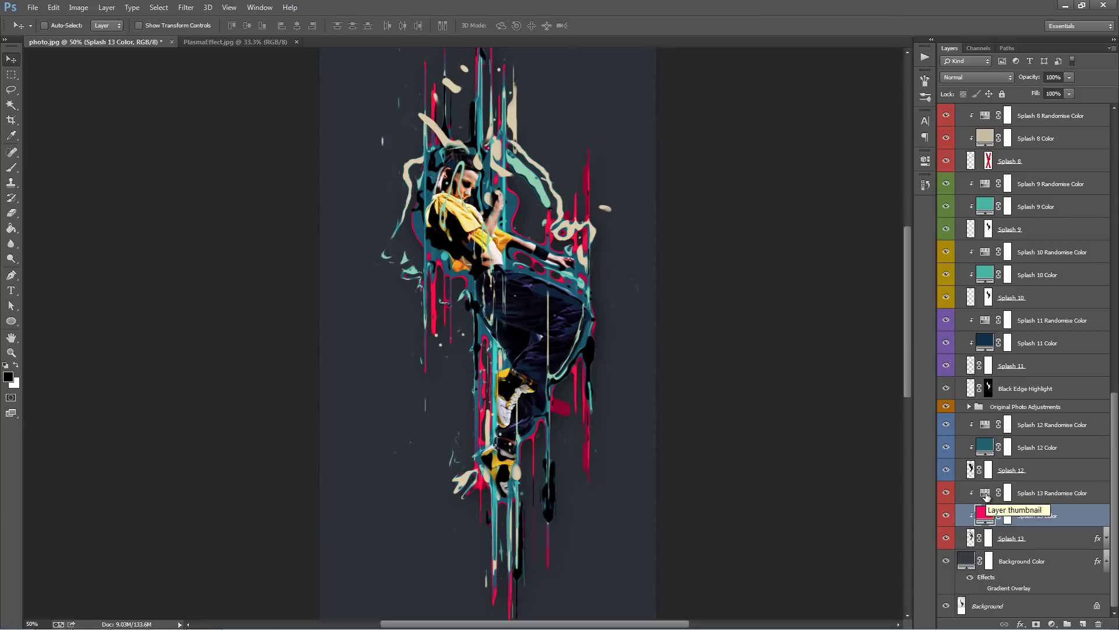
Adjust Splash 13 Randomise Color to hue +2, saturation +14.
double_click(986, 494)
drag(831, 258, 824, 225)
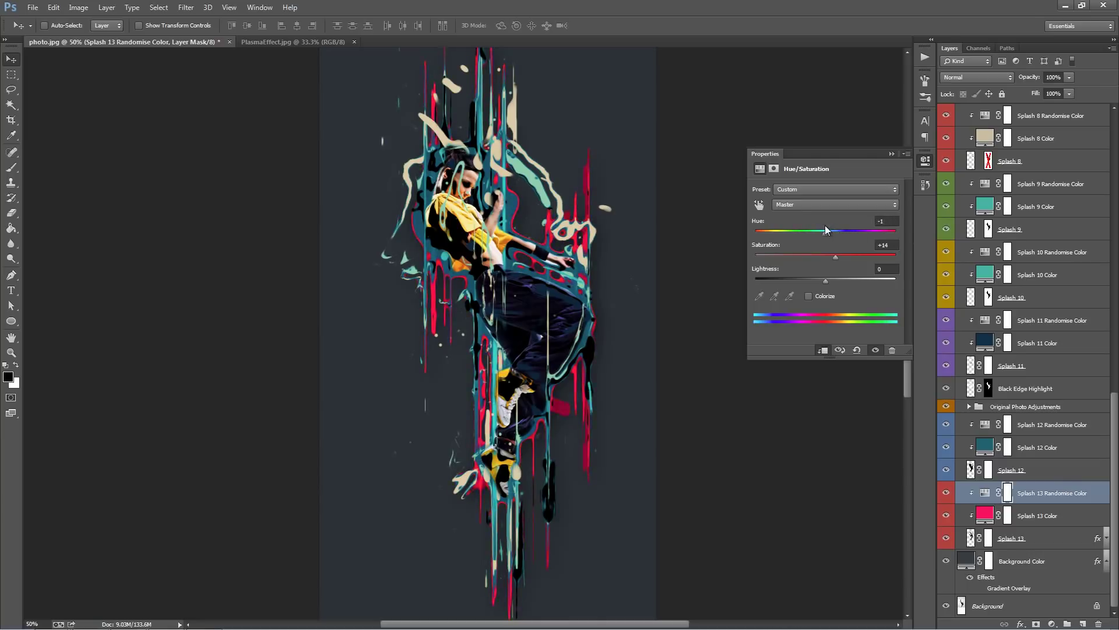
click(891, 155)
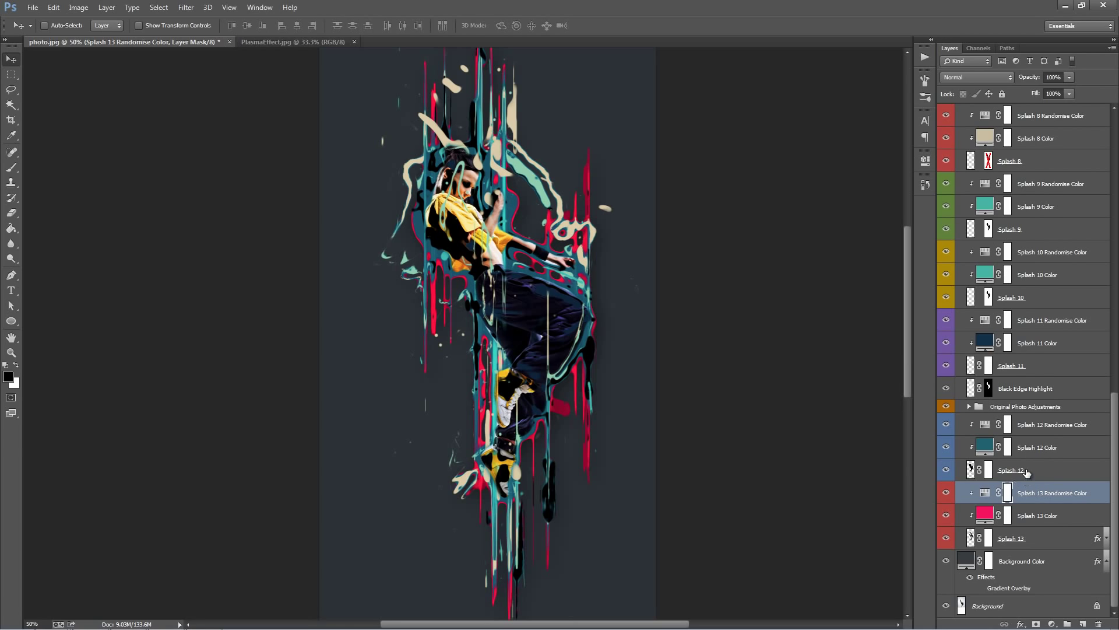
Set the Splash 12 Color fill to dark red 841212.
click(1020, 470)
click(1006, 448)
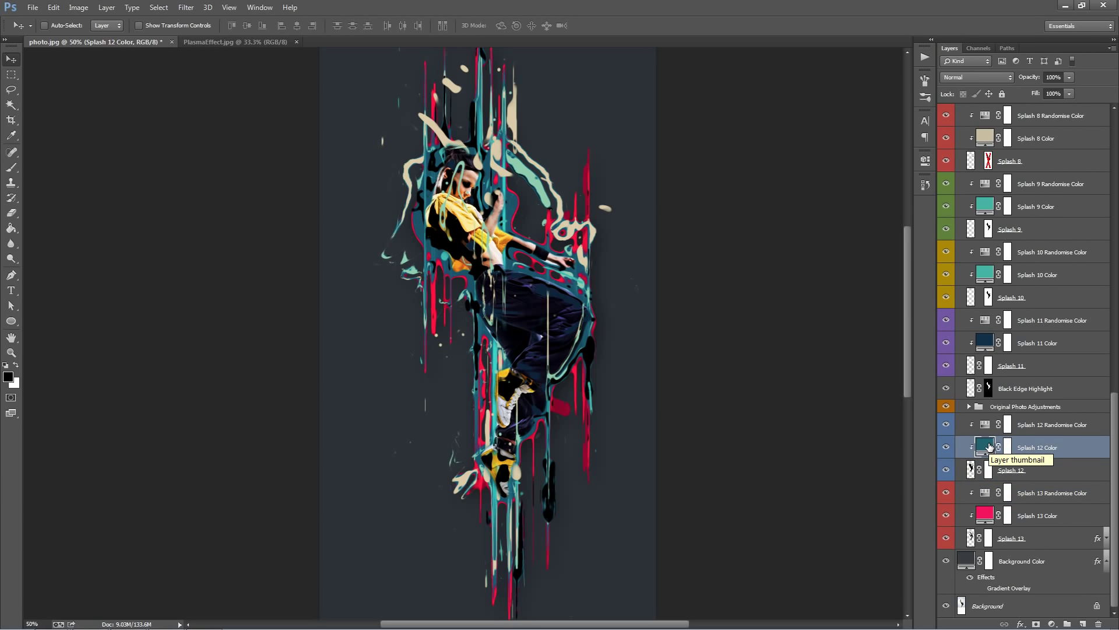
double_click(985, 446)
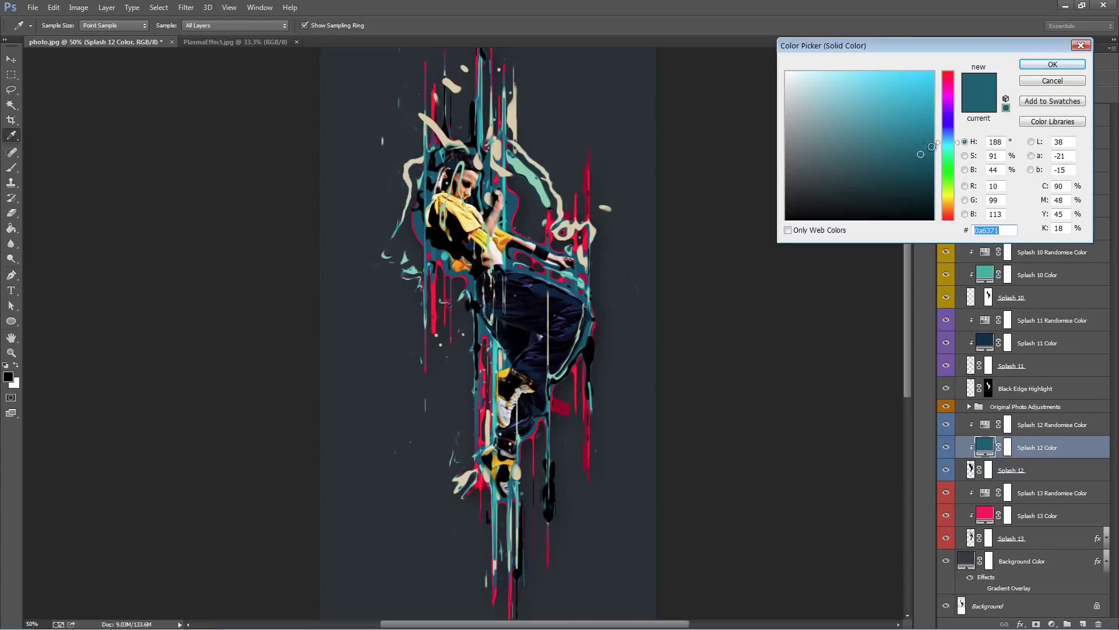
drag(950, 86, 950, 72)
click(928, 76)
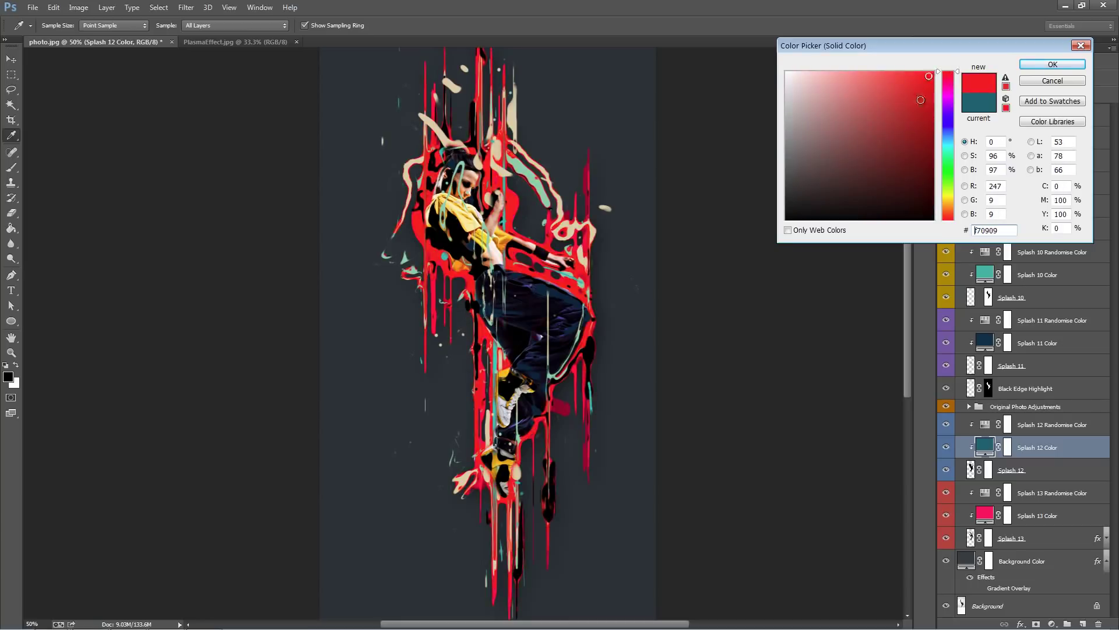
mouse_move(918, 124)
mouse_down()
mouse_move(913, 158)
mouse_move(914, 143)
mouse_up()
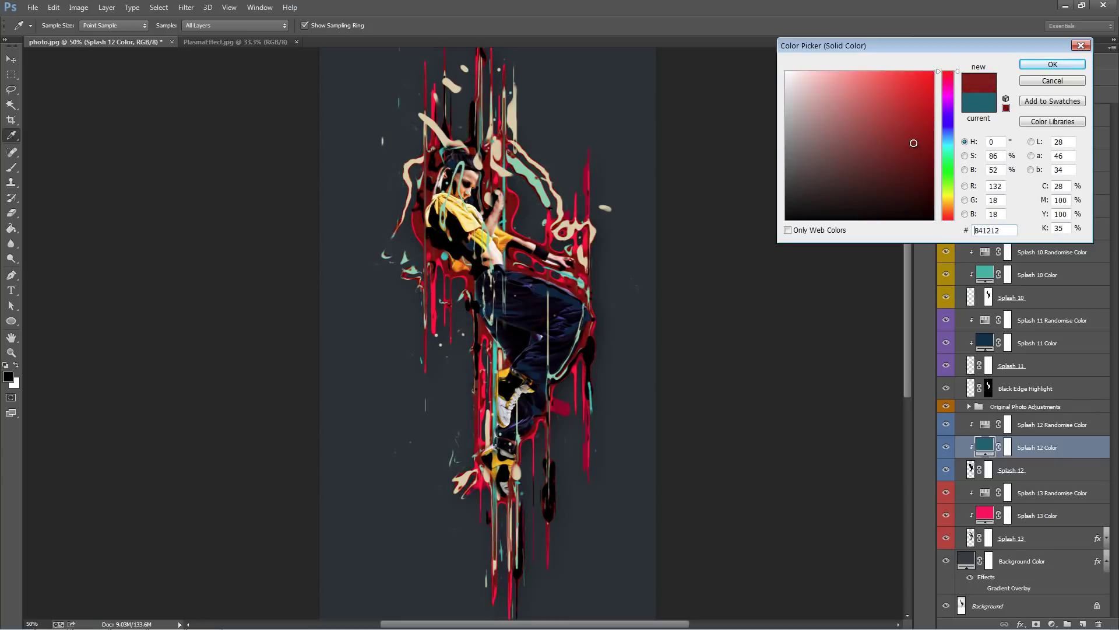
click(1038, 69)
Toggle Splash 12's visibility to compare the artwork with and without the dark red splash.
scroll(1001, 439, up, 1)
scroll(1001, 438, down, 1)
scroll(999, 436, up, 1)
scroll(997, 433, down, 1)
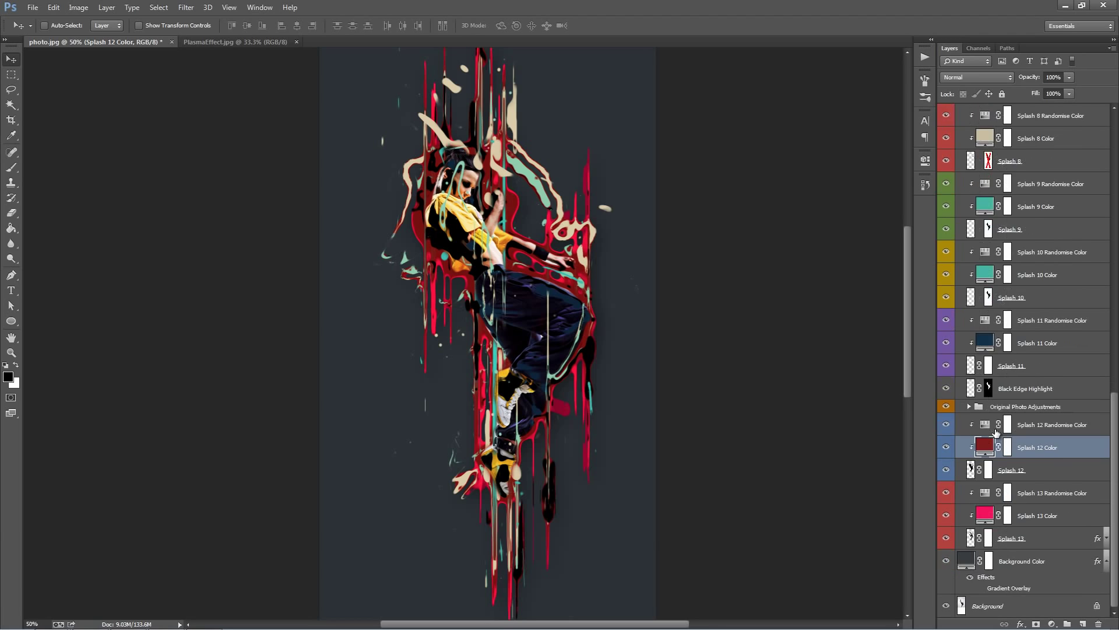
click(998, 469)
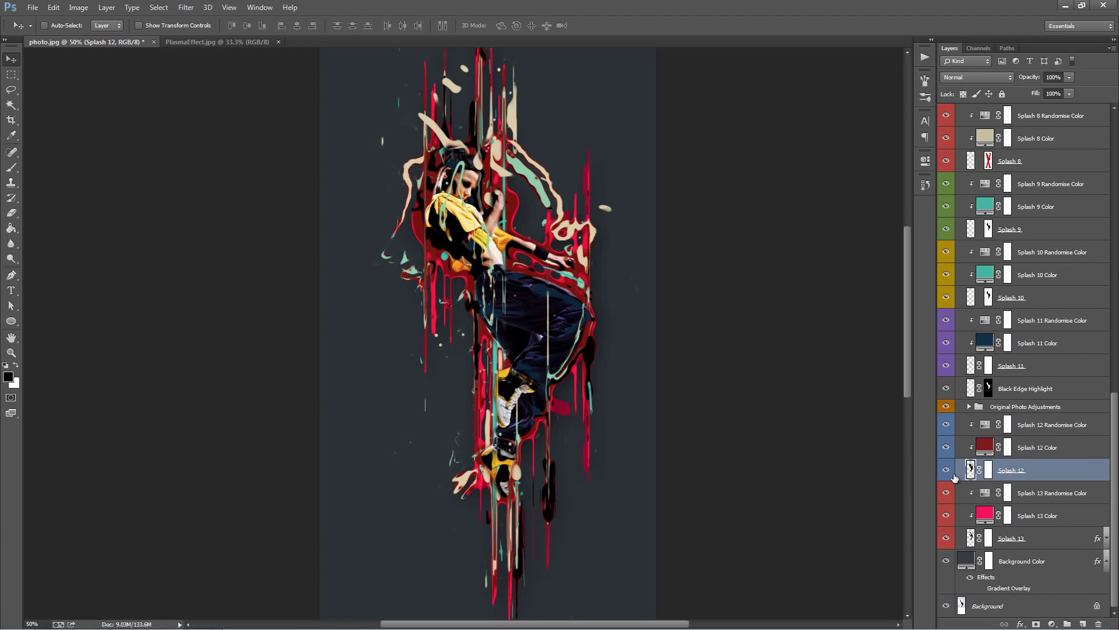
click(946, 470)
click(947, 471)
scroll(491, 227, down, 1)
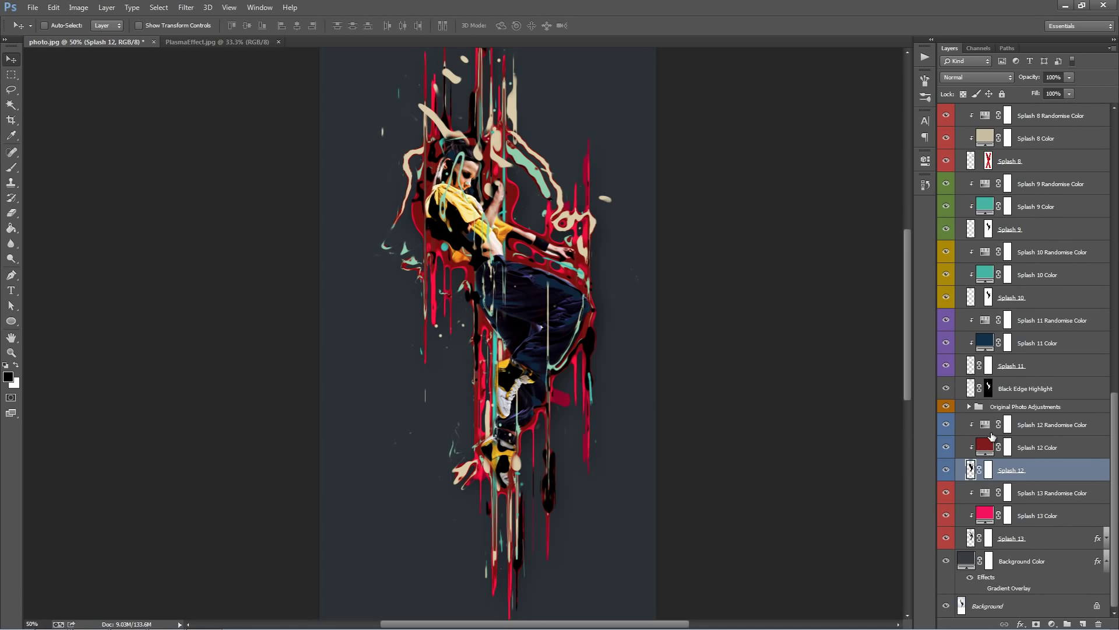
scroll(1020, 486, up, 1)
Toggle the Original Photo Adjustments group to compare, leaving it visible.
click(1039, 471)
scroll(1039, 470, up, 1)
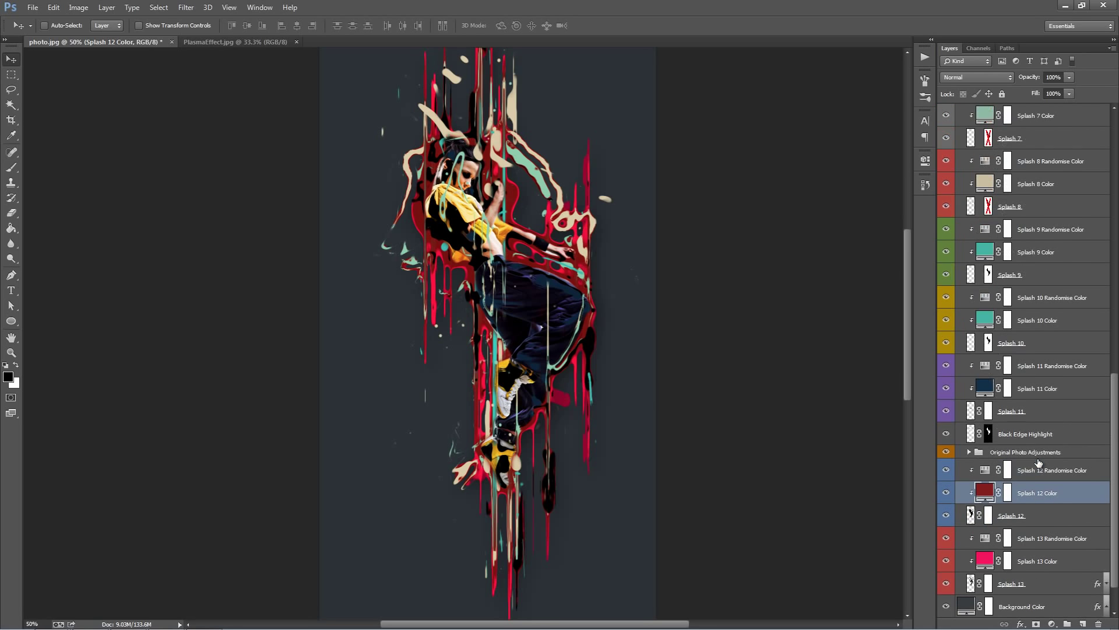
click(1031, 453)
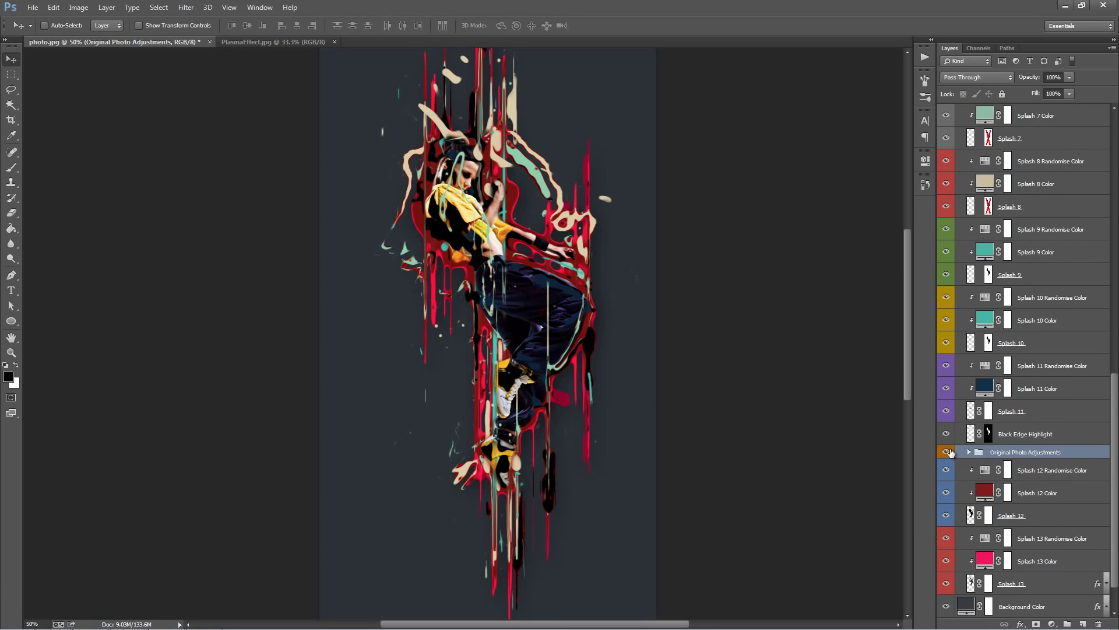
click(947, 451)
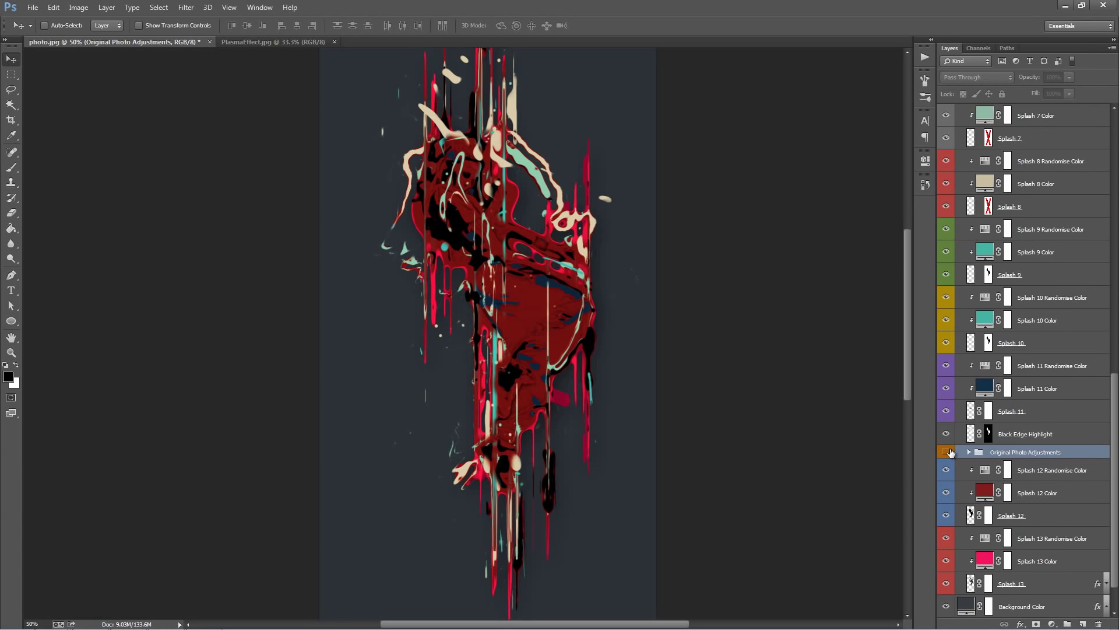
click(946, 452)
click(946, 451)
click(946, 452)
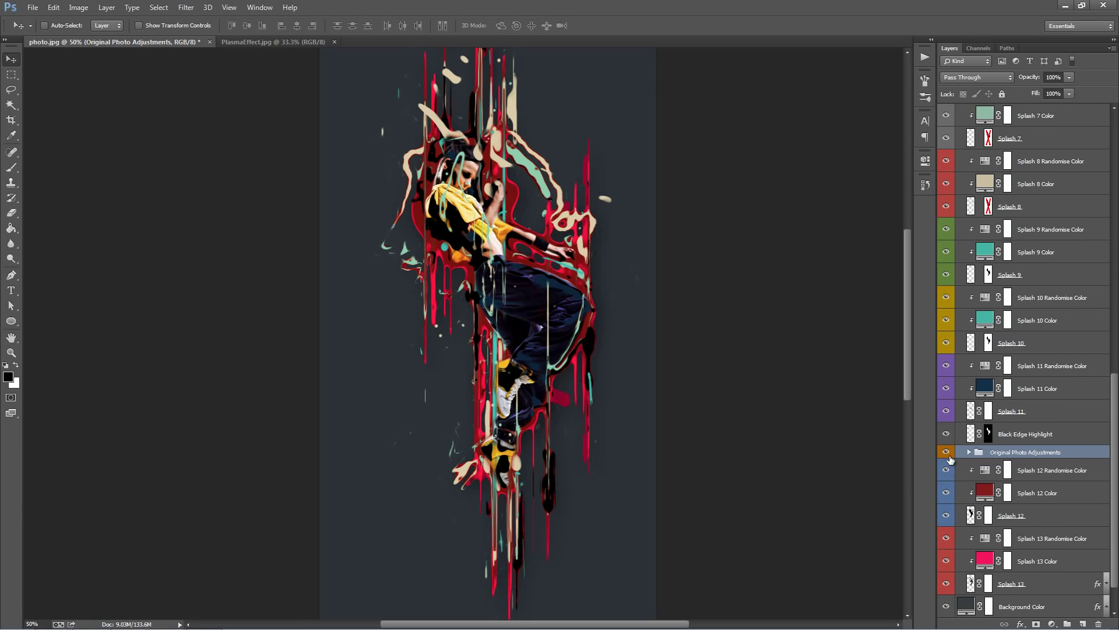
click(947, 451)
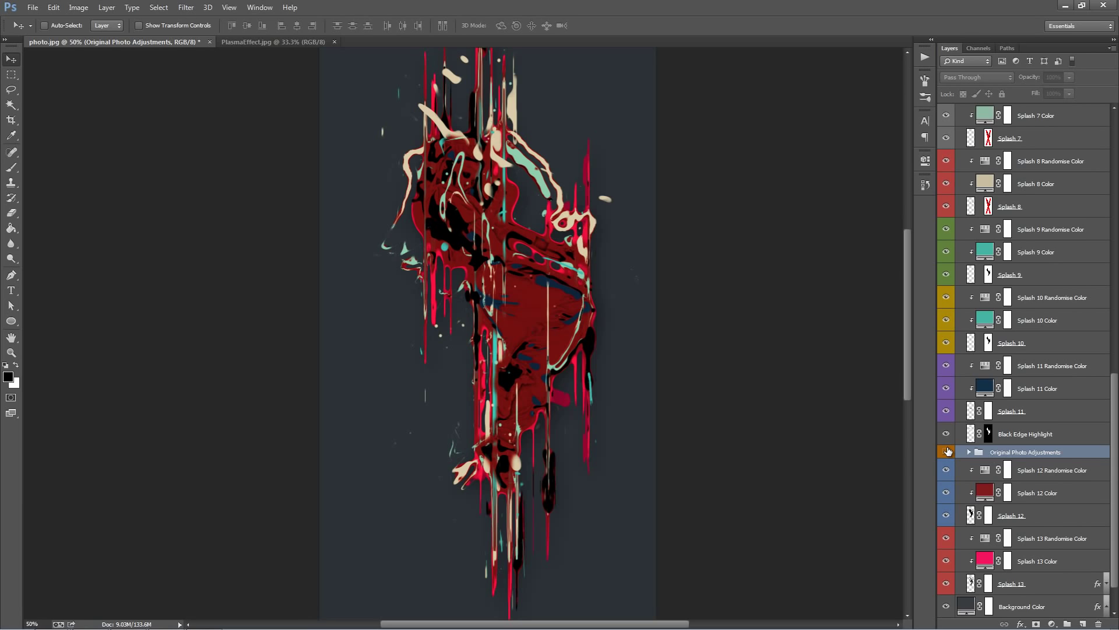
click(947, 452)
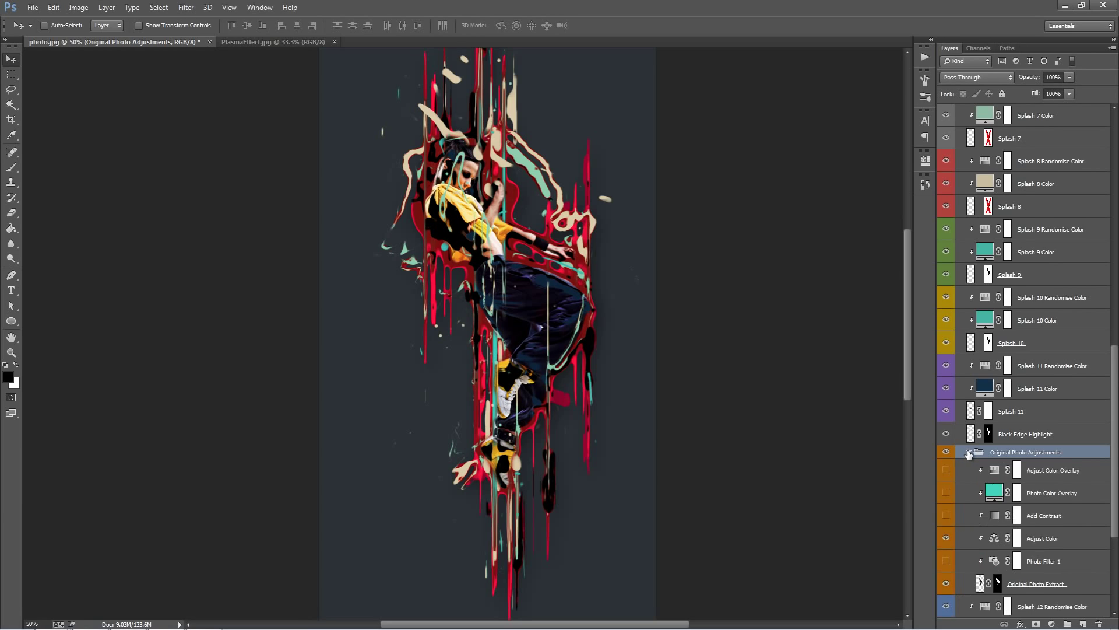
Test-move the Black Edge Highlight layer, undo it, and hide the layer.
scroll(972, 456, up, 2)
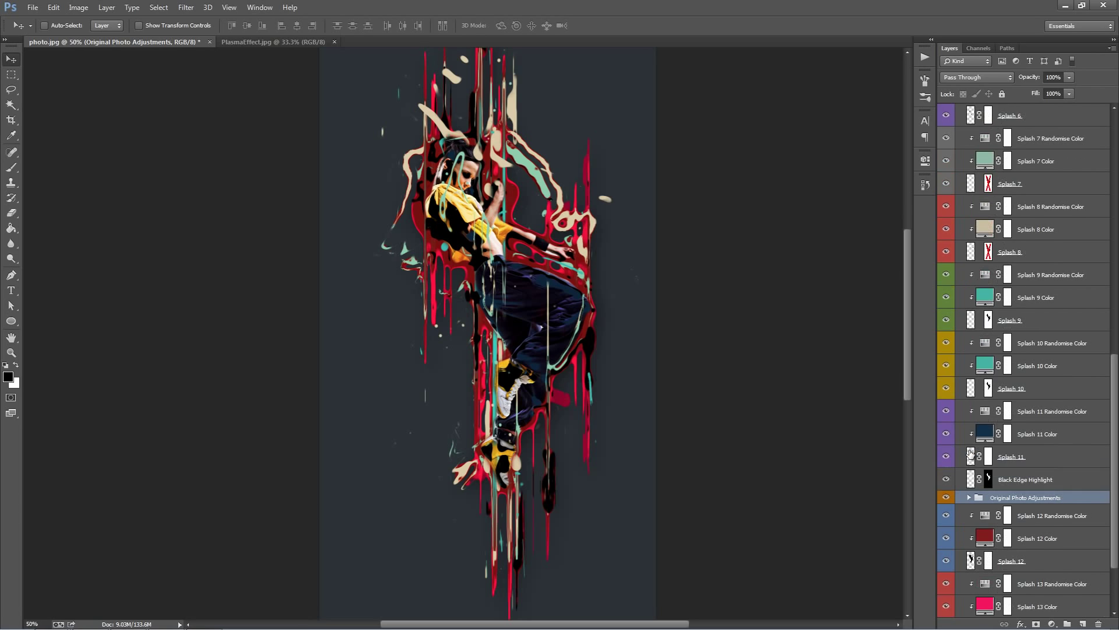
click(1008, 480)
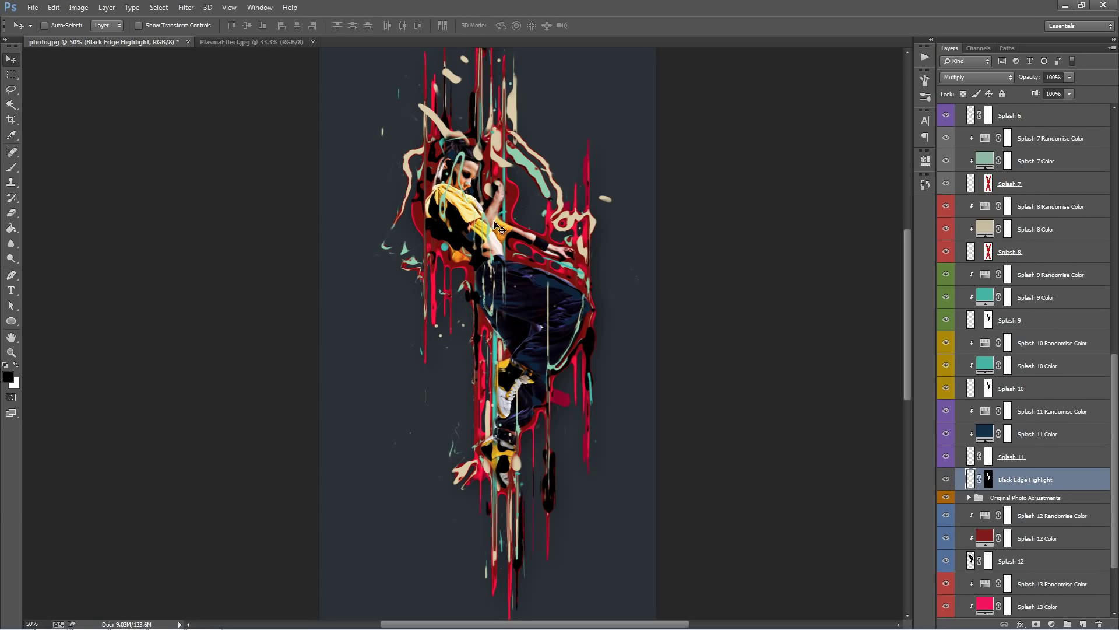
drag(495, 221, 604, 154)
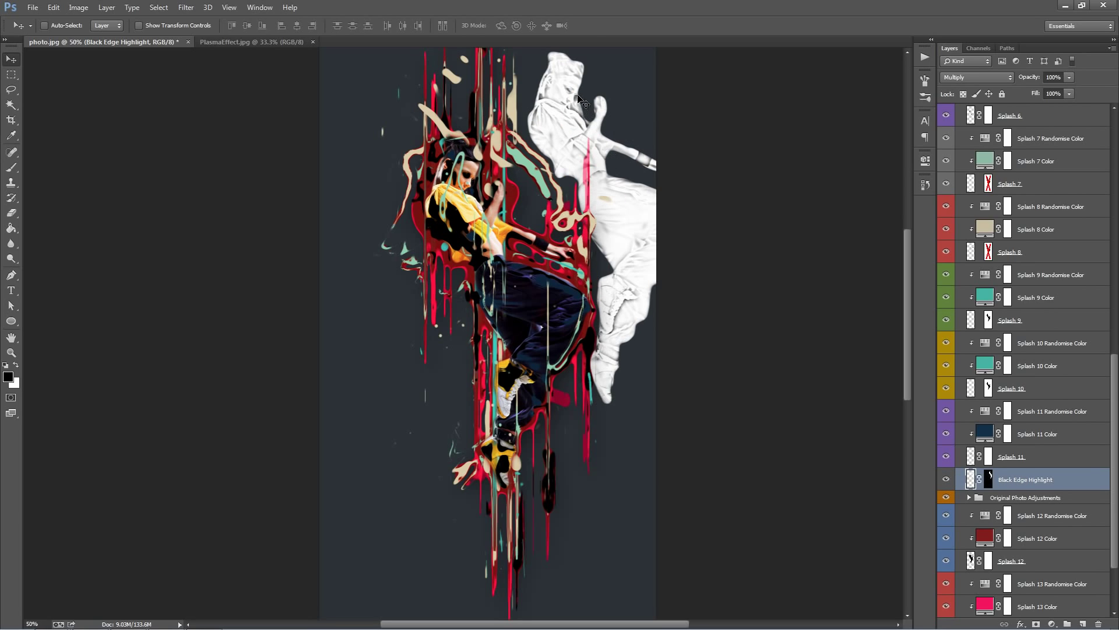
key(ctrl+z)
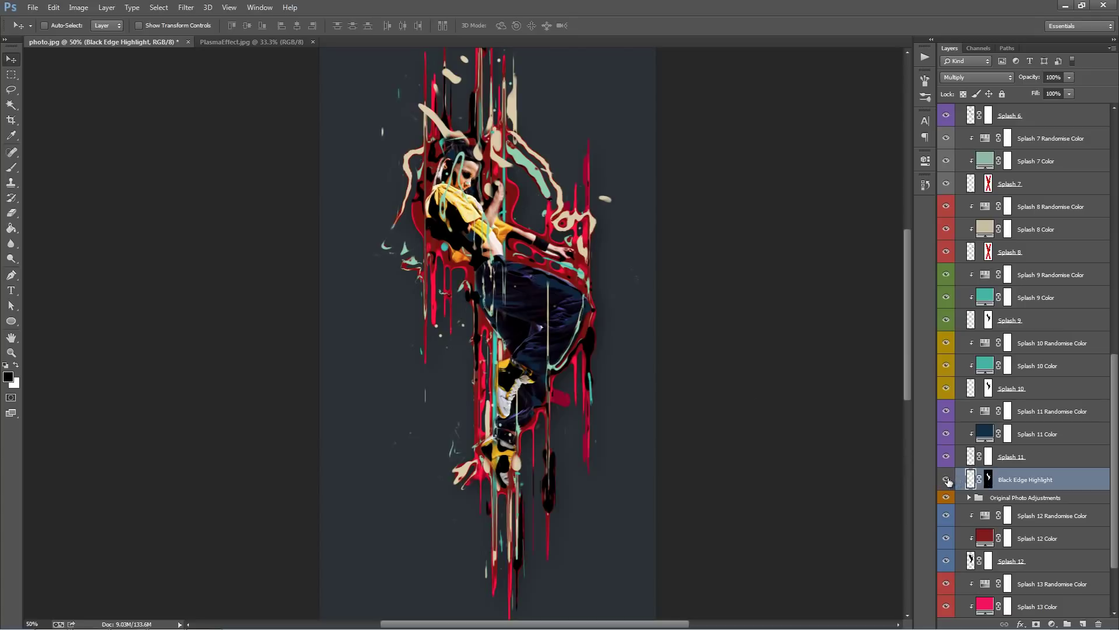
click(946, 479)
click(946, 479)
click(946, 479)
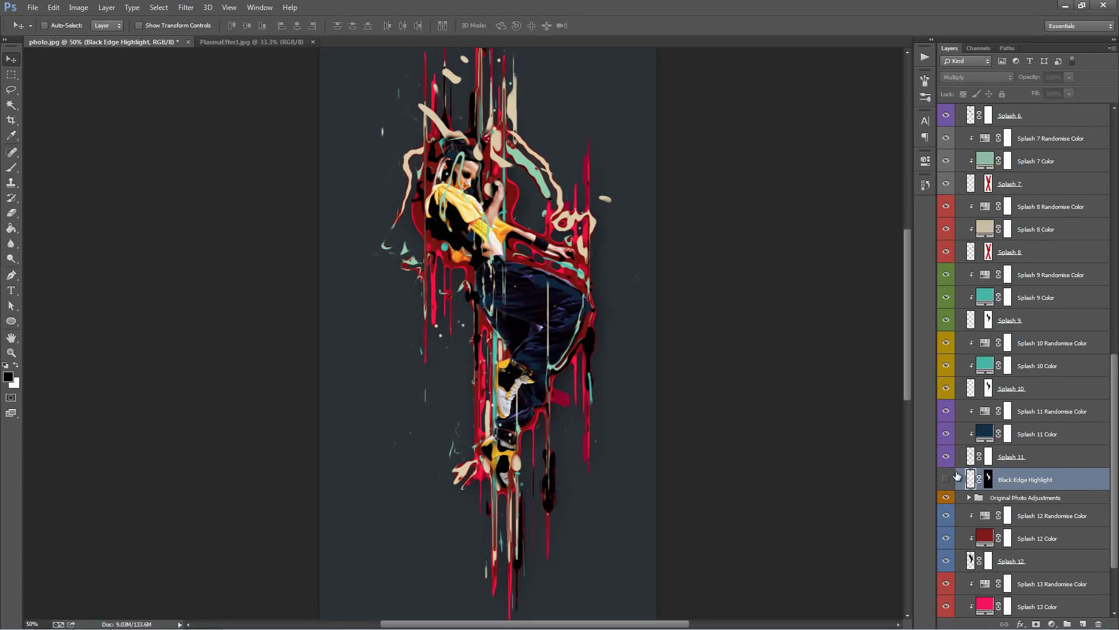
click(1035, 464)
Reposition the Splash 11 shape and set its Color fill to a dark red sampled from the artwork.
double_click(985, 433)
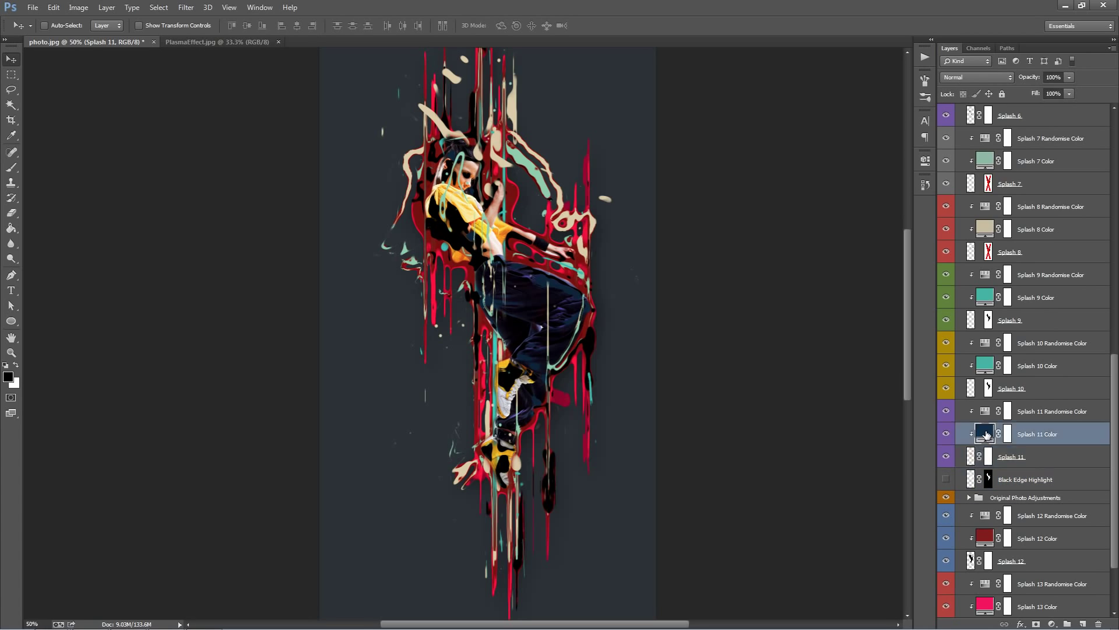
click(1043, 81)
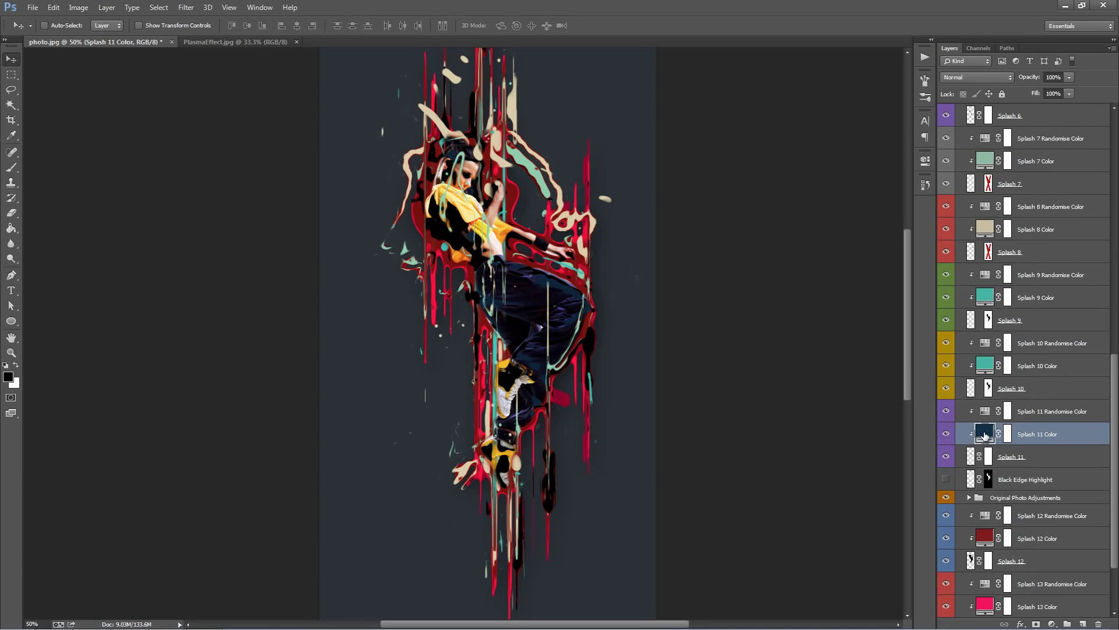
click(1005, 457)
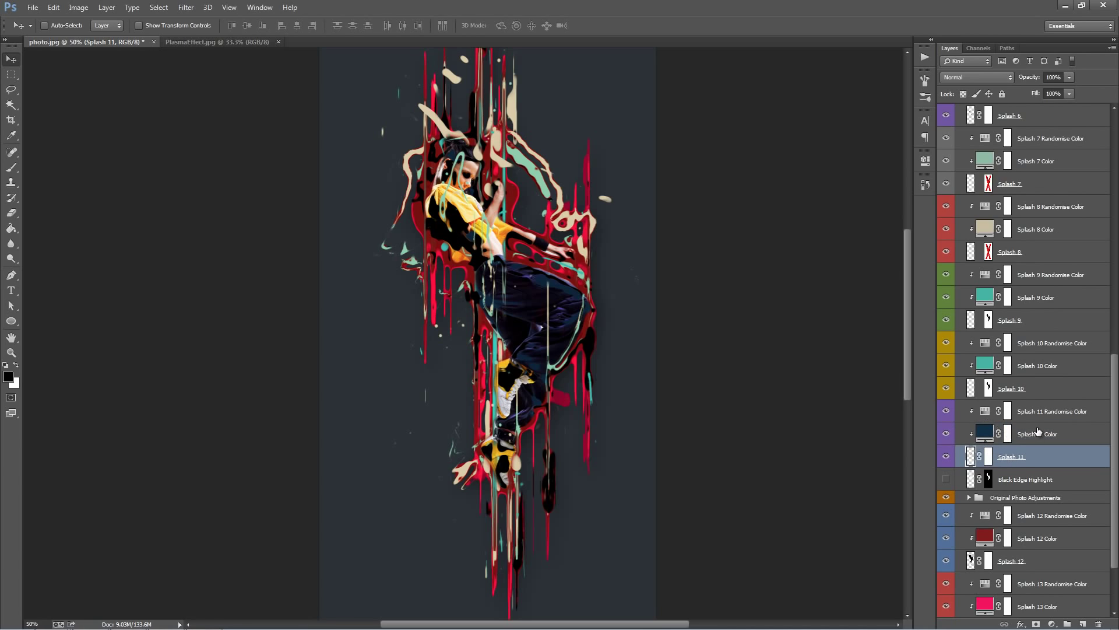
click(1011, 432)
drag(582, 273, 637, 209)
double_click(985, 433)
click(512, 195)
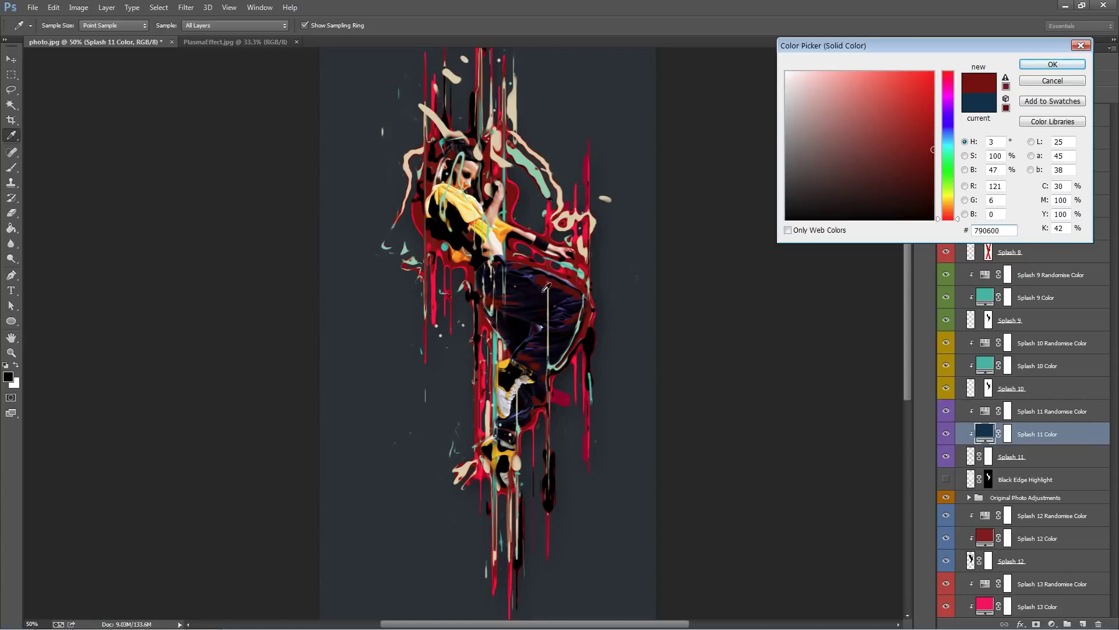
click(1053, 82)
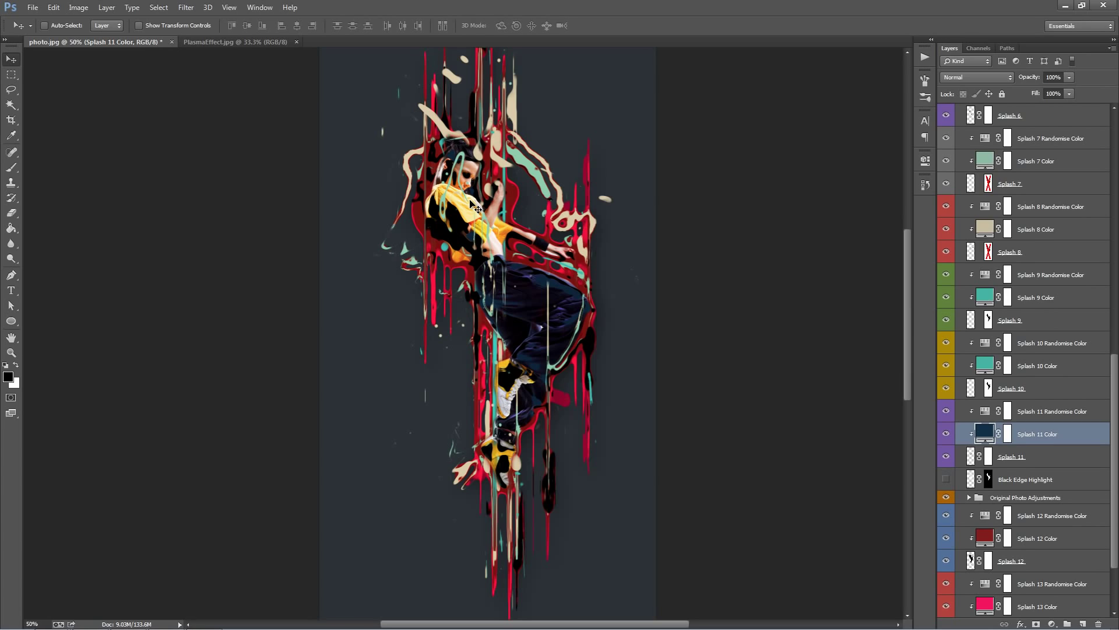
double_click(989, 435)
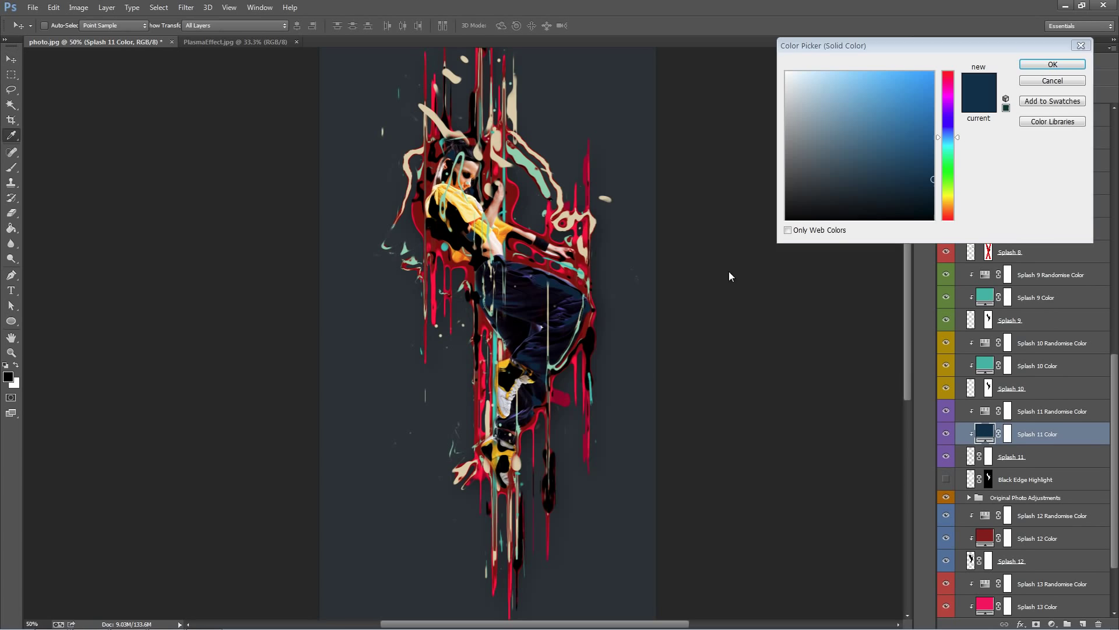
click(513, 204)
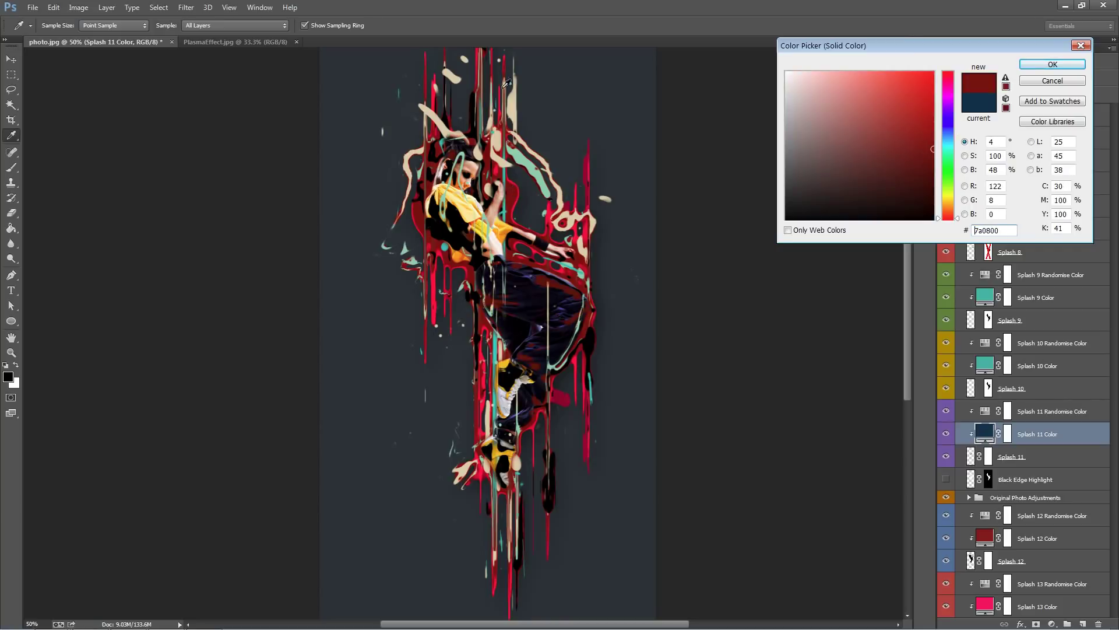
click(1052, 64)
Recolour the Splash 10 and Splash 9 Color fills red.
scroll(956, 462, up, 3)
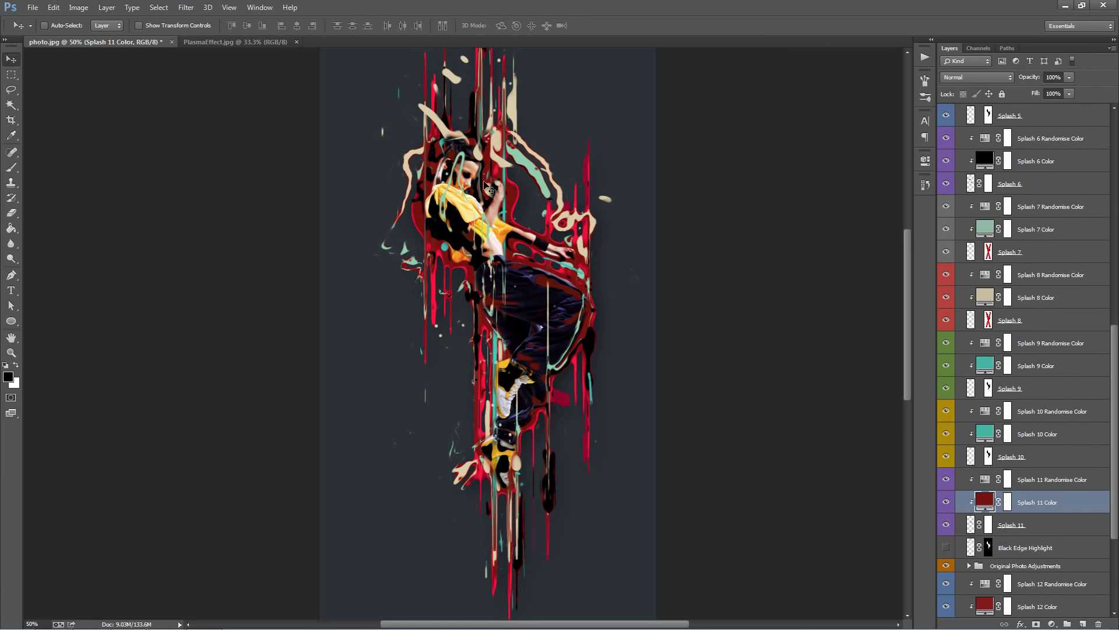
click(984, 435)
double_click(984, 435)
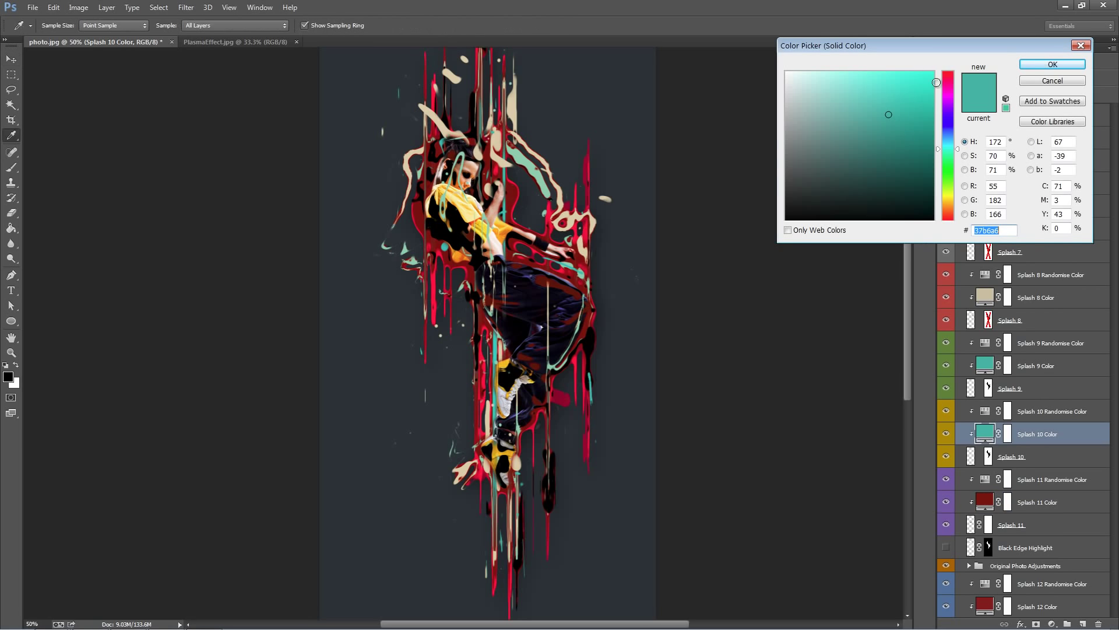
click(945, 79)
click(1052, 85)
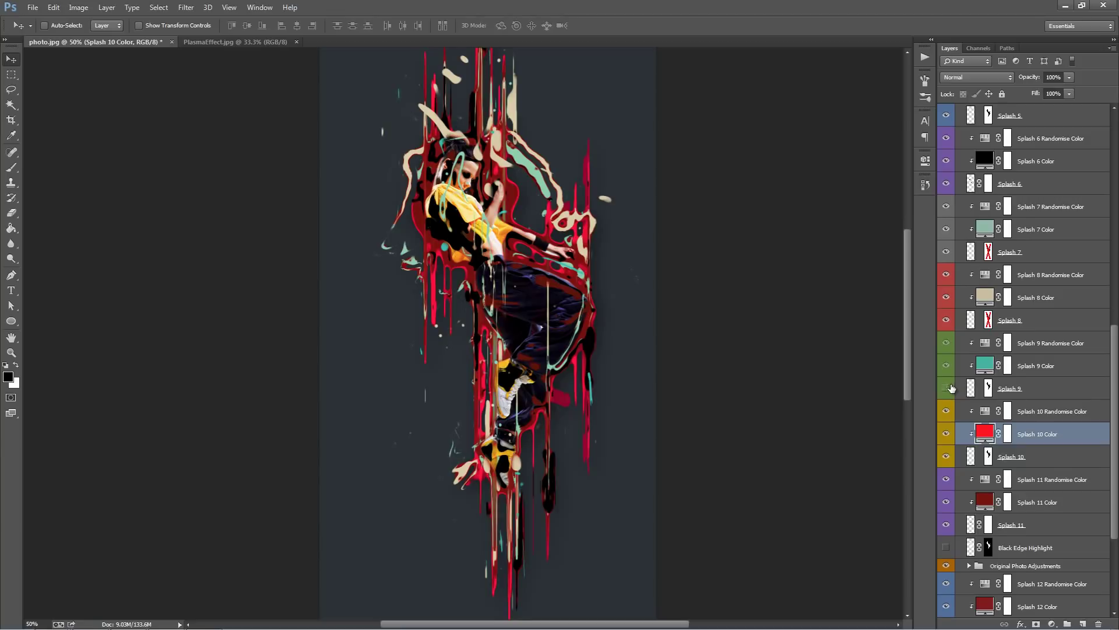
scroll(956, 389, up, 1)
double_click(982, 394)
click(948, 73)
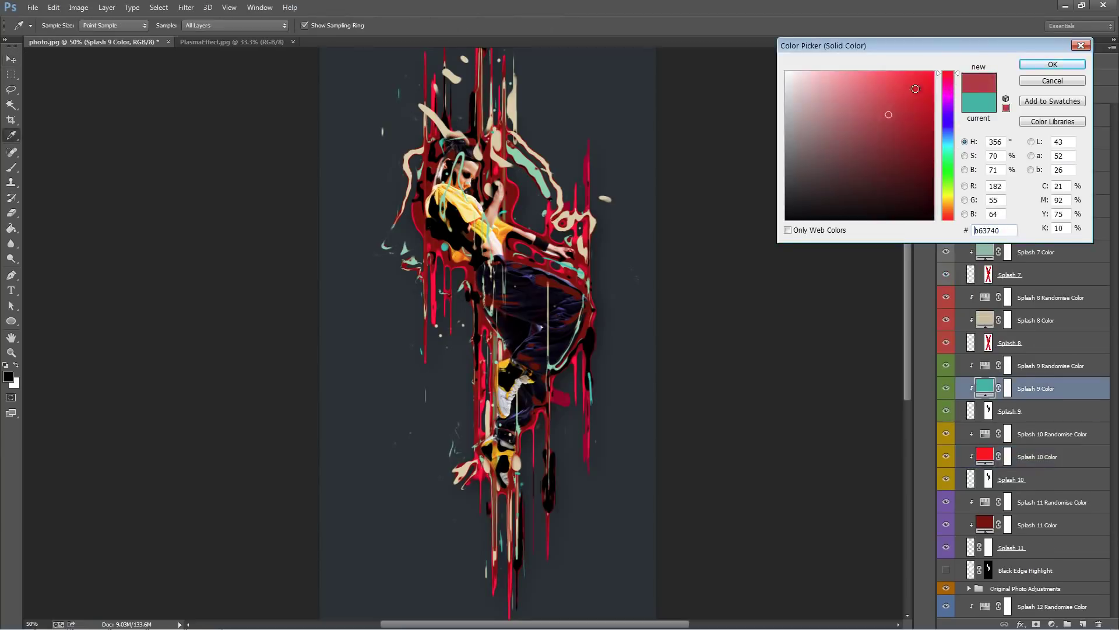
click(1029, 65)
Compare Splash 8's visibility, then set its Color fill to bright red de2217.
scroll(999, 421, up, 3)
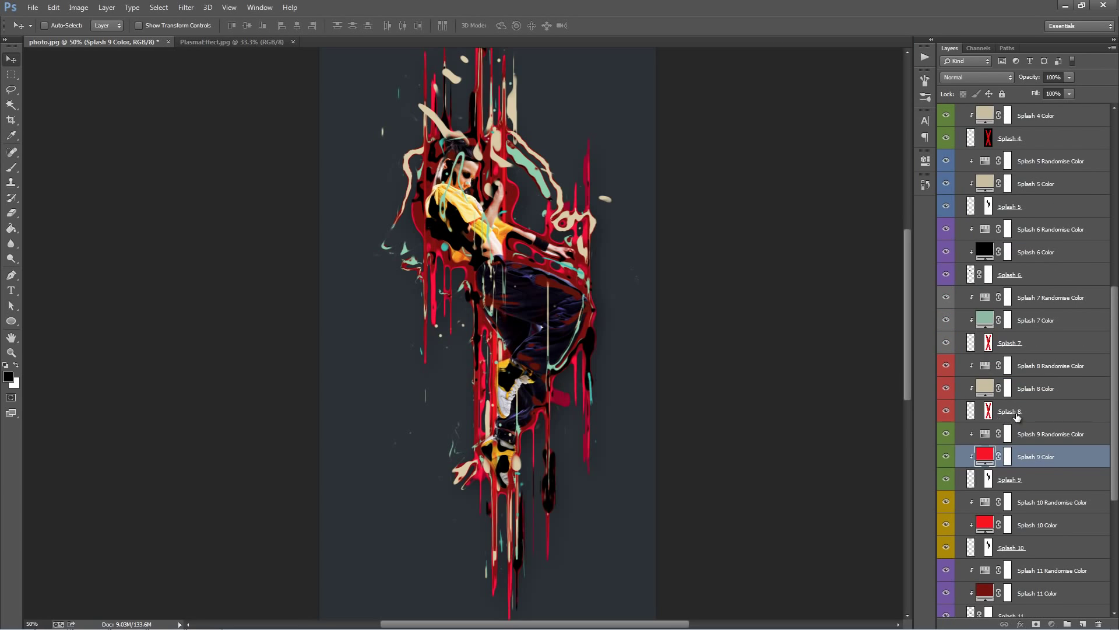
click(1015, 415)
click(946, 411)
click(946, 411)
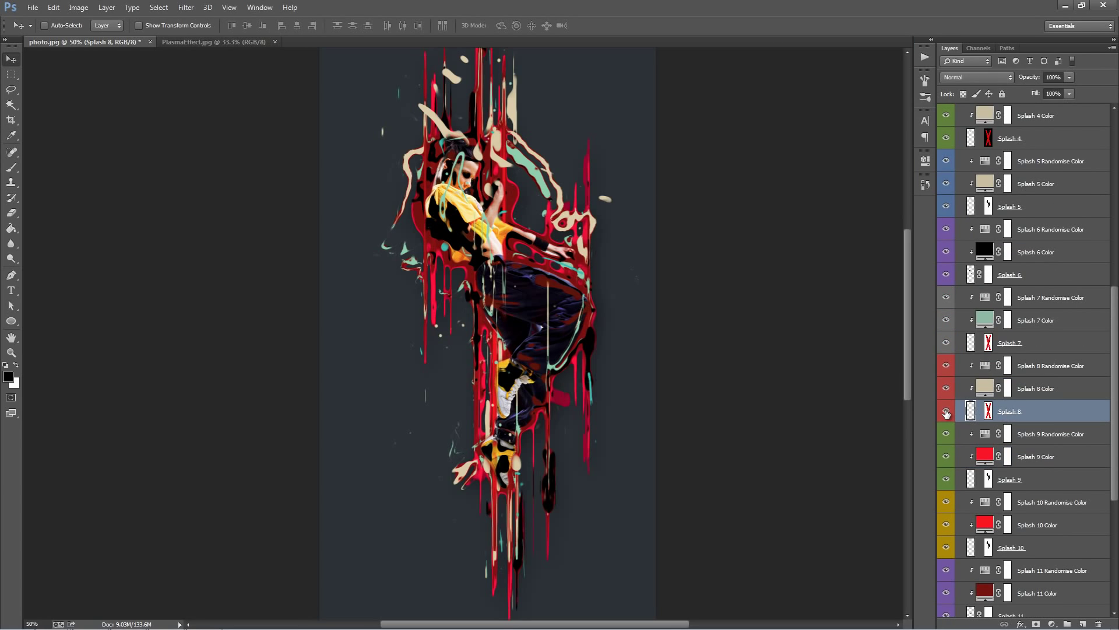
click(946, 412)
click(946, 412)
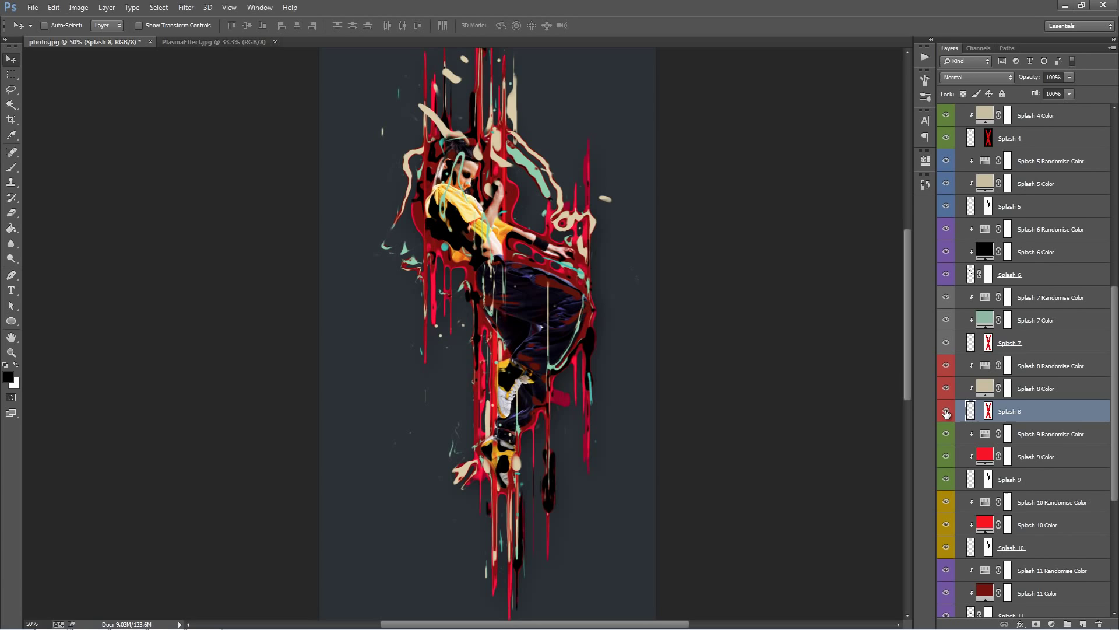
double_click(984, 389)
click(514, 194)
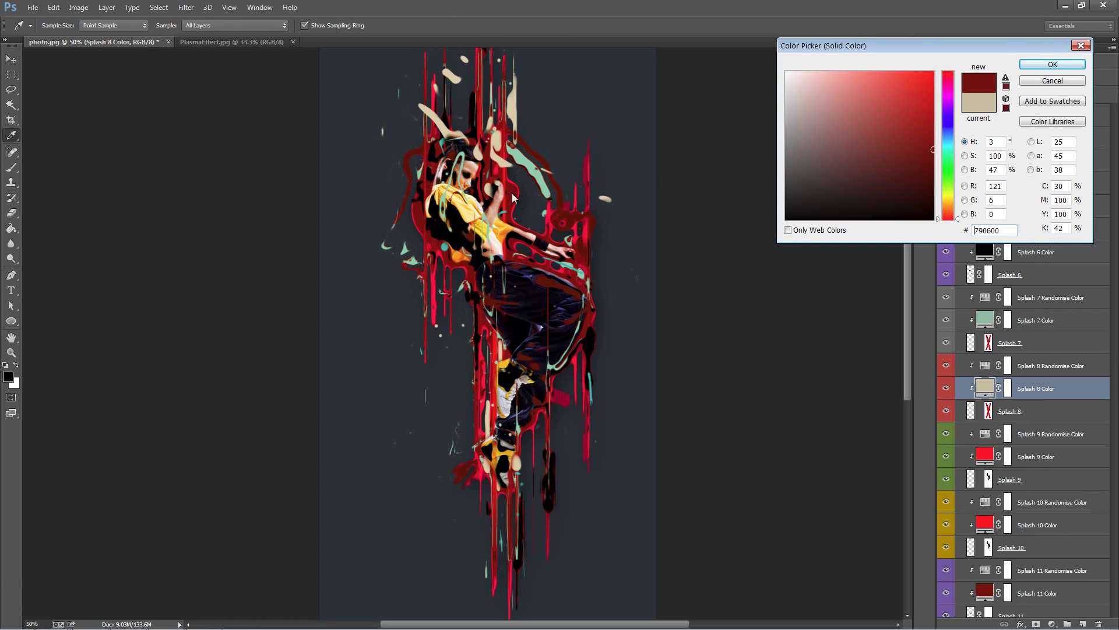
click(925, 90)
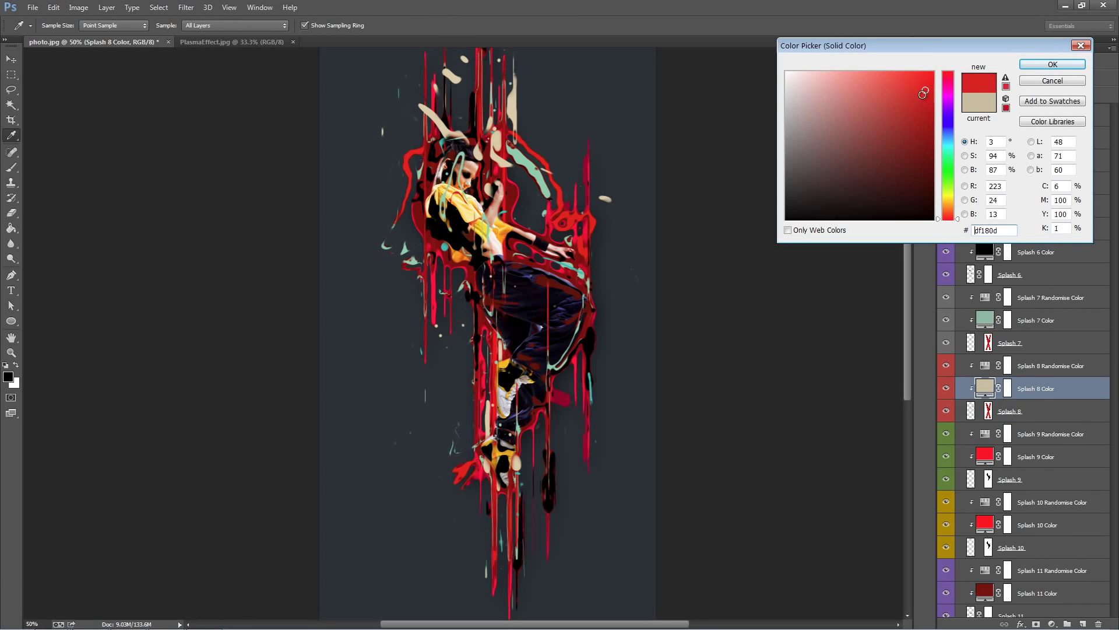
mouse_move(919, 105)
mouse_down()
mouse_move(915, 135)
mouse_move(919, 90)
mouse_up()
click(1052, 64)
Target the Splash 8 layer mask and re-enable it.
click(1022, 408)
scroll(1020, 389, down, 1)
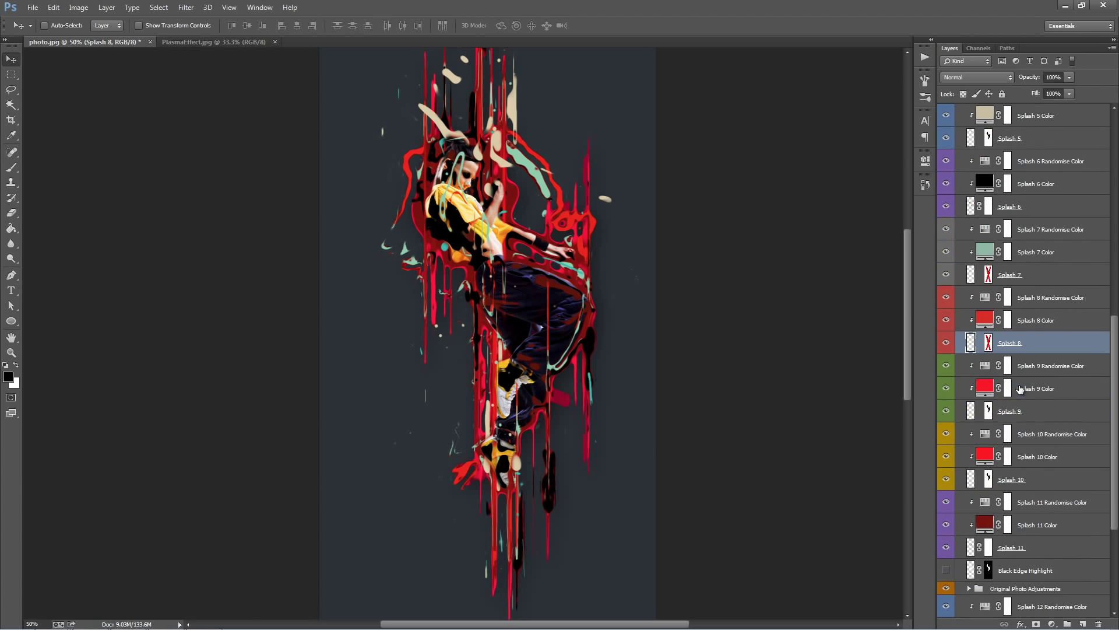
click(988, 342)
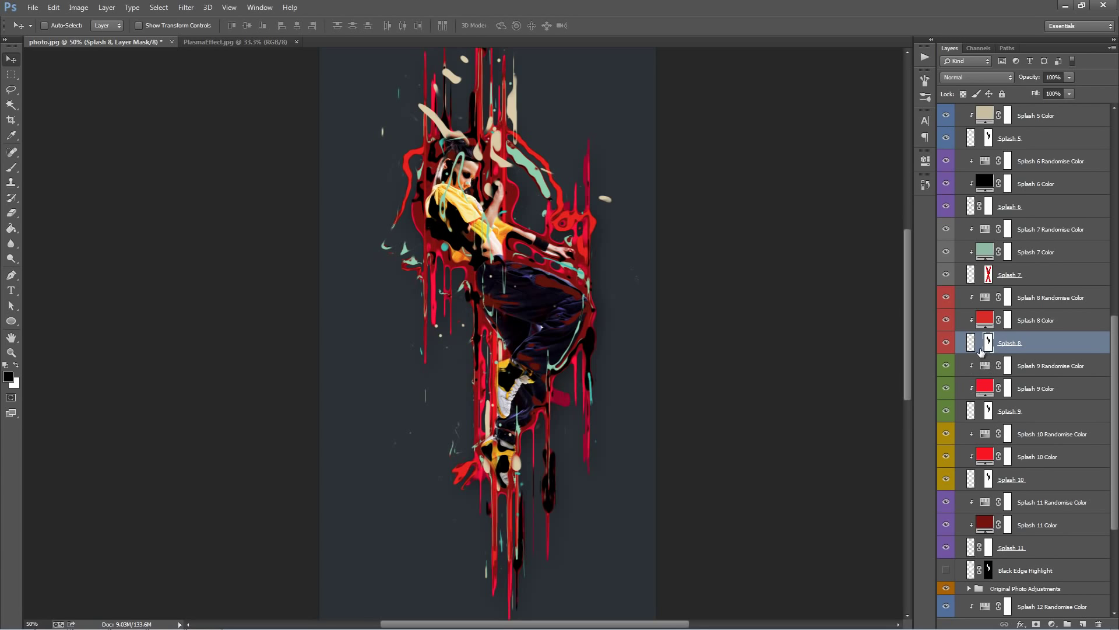
key(ctrl+f)
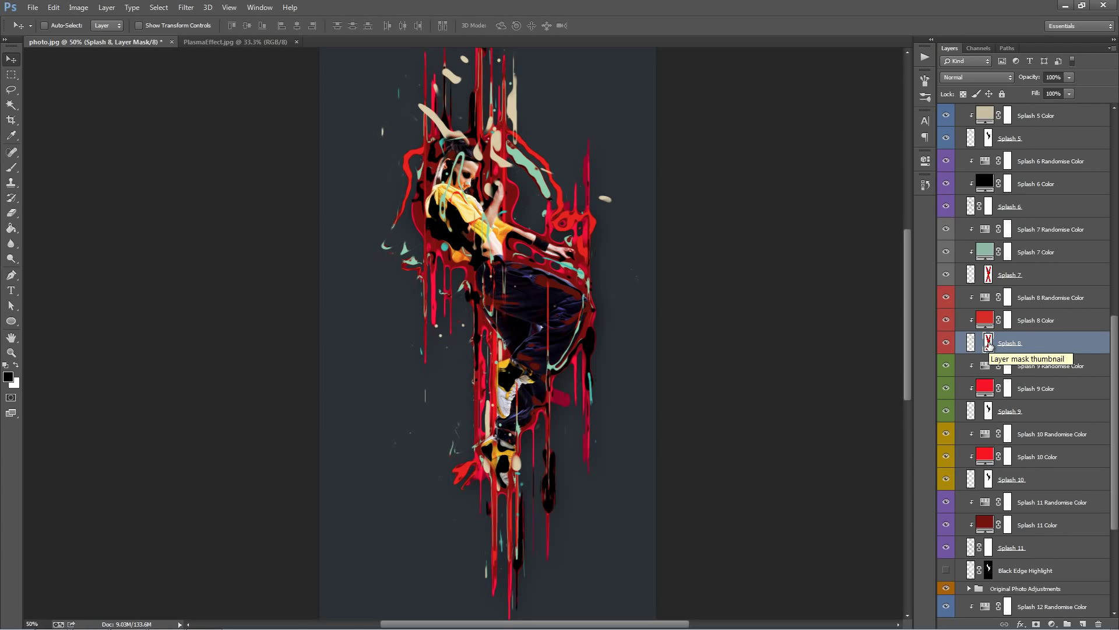
shift+click(989, 344)
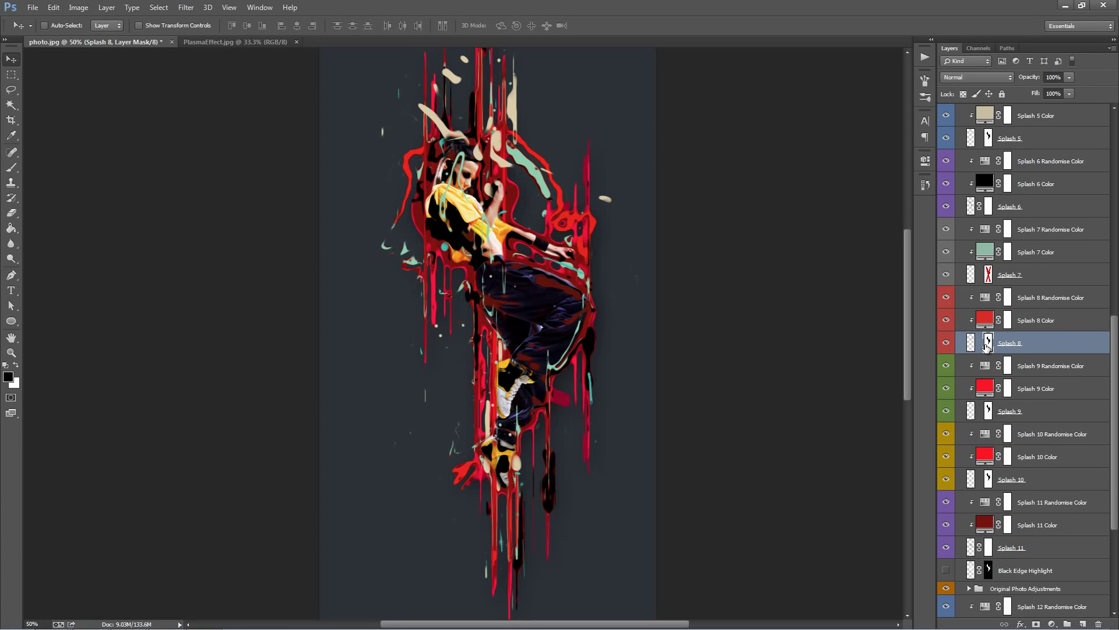
Switch to a 200-px brush with white as the painting colour.
key(b)
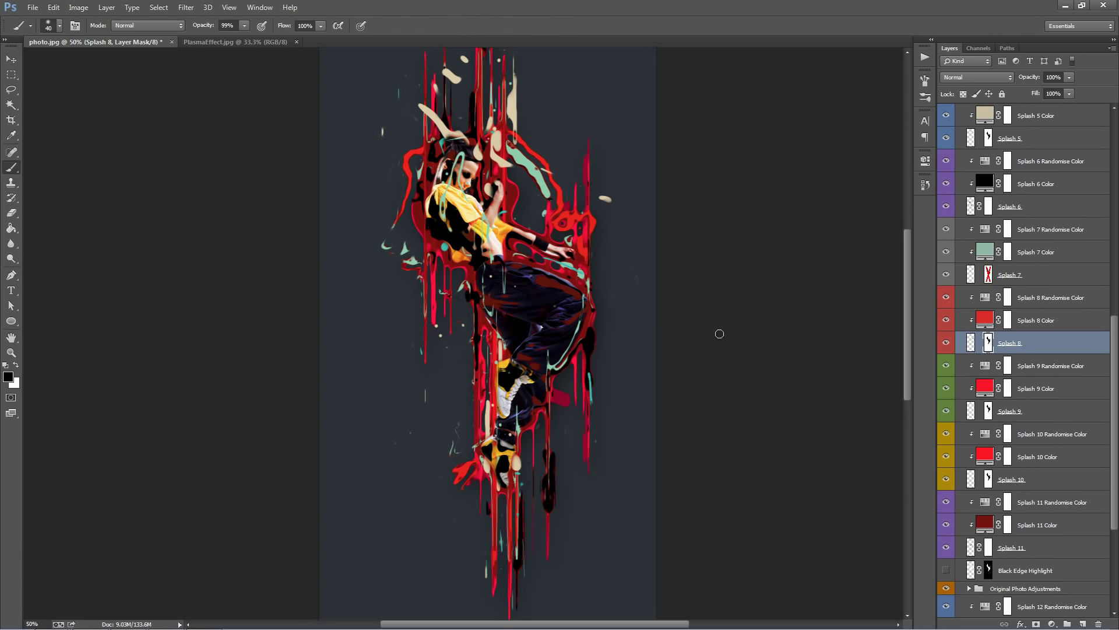
key(bracketright)
key(bracketright)
key(bracketright)
key(bracketright)
key(bracketright)
key(bracketright)
key(bracketright)
key(bracketright)
key(bracketright)
key(bracketright)
key(x)
Return to the Move tool and toggle Splash 7's visibility to compare.
key(v)
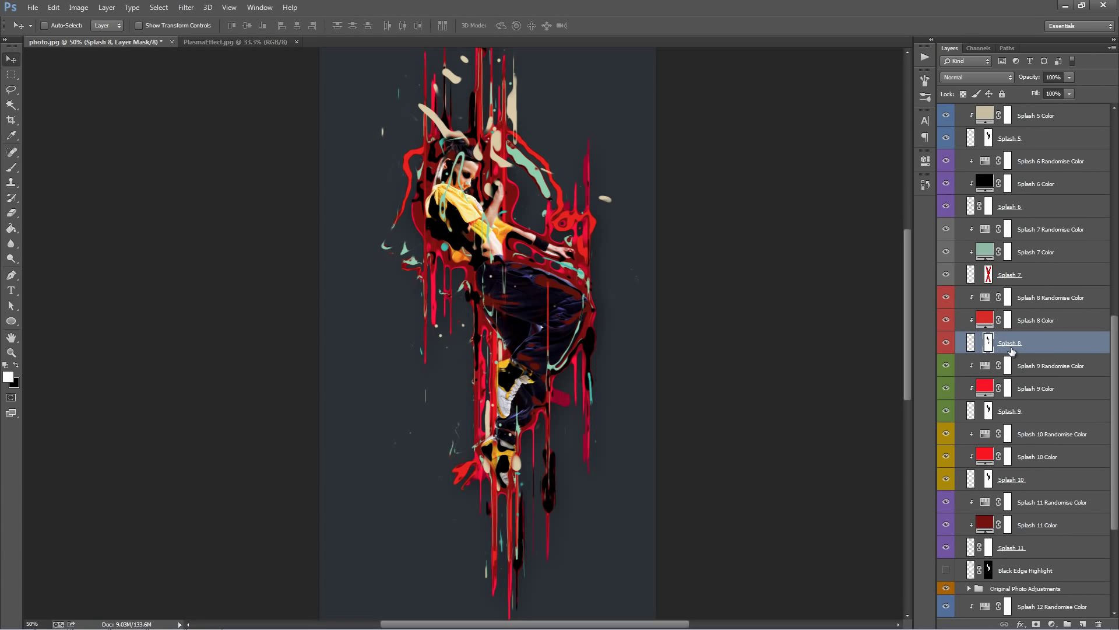
click(1035, 323)
scroll(1024, 340, up, 2)
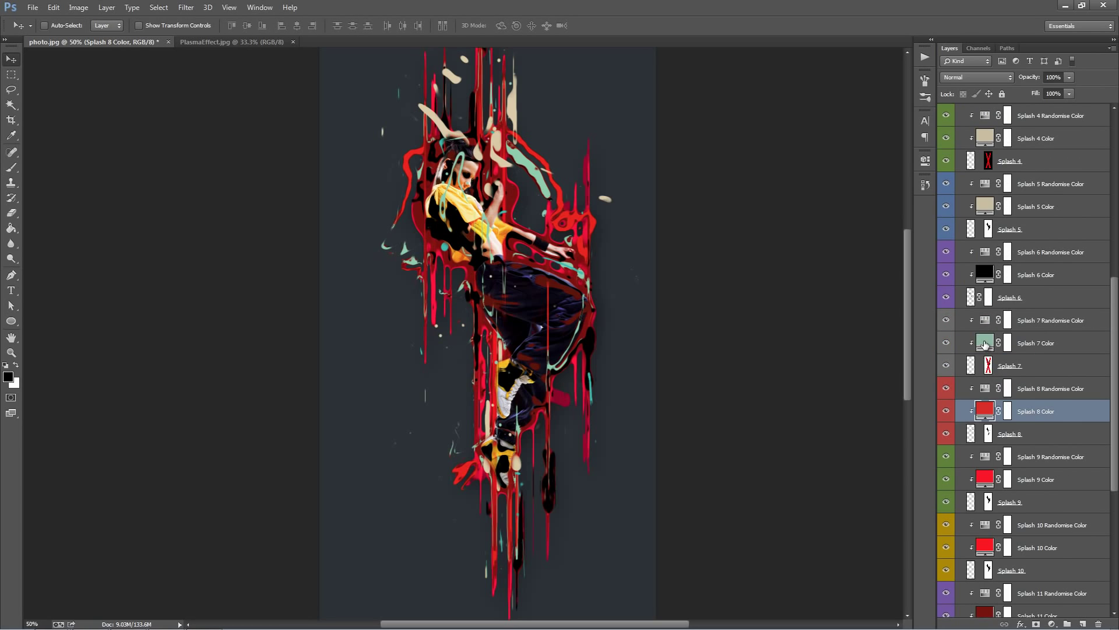
click(946, 366)
click(946, 366)
click(946, 366)
click(946, 366)
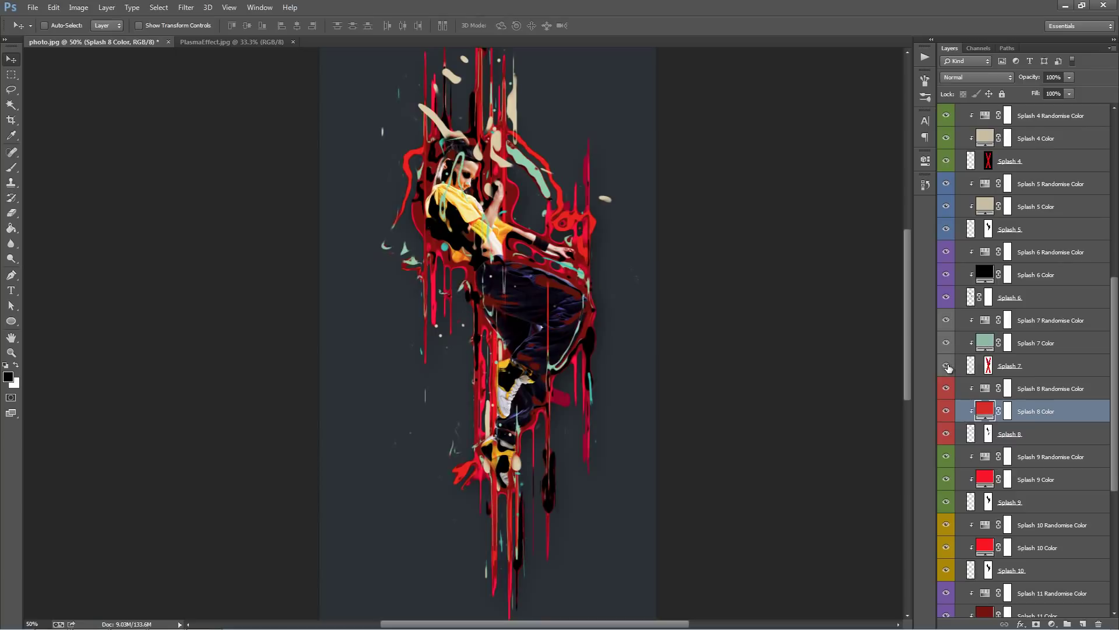
Set the Splash 7 Color fill to red ef1700 sampled from the artwork.
scroll(964, 385, up, 1)
double_click(985, 366)
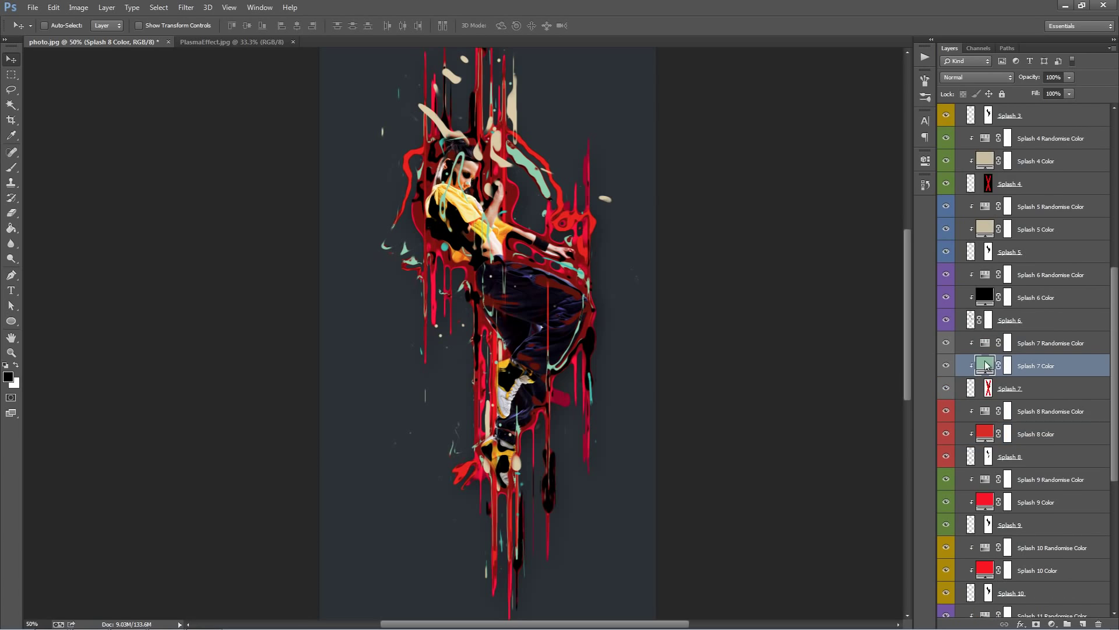
click(513, 201)
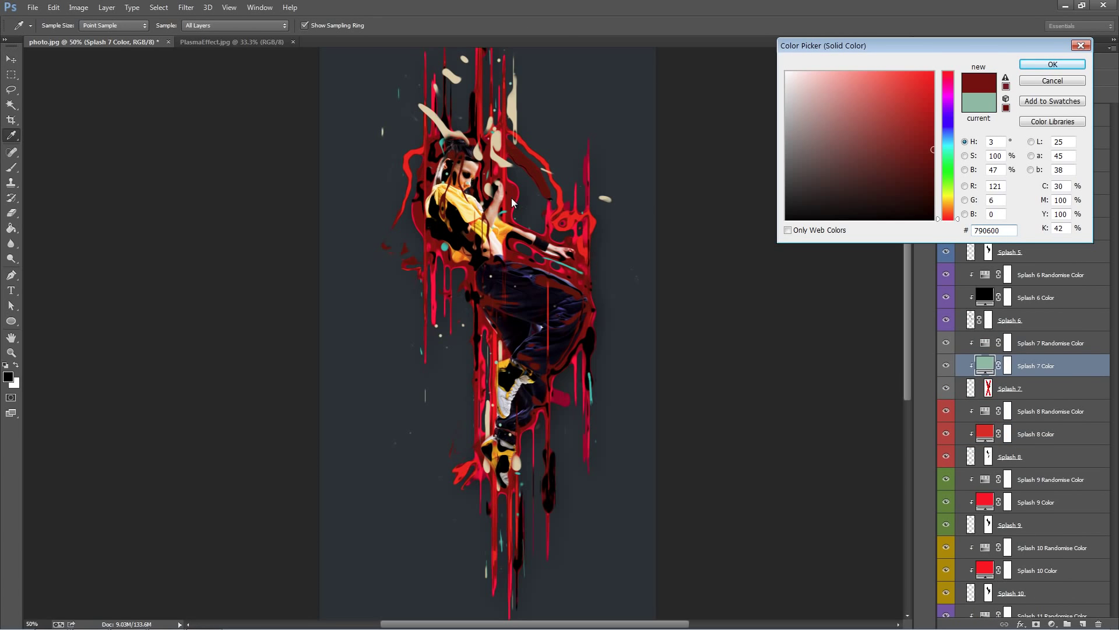
click(570, 209)
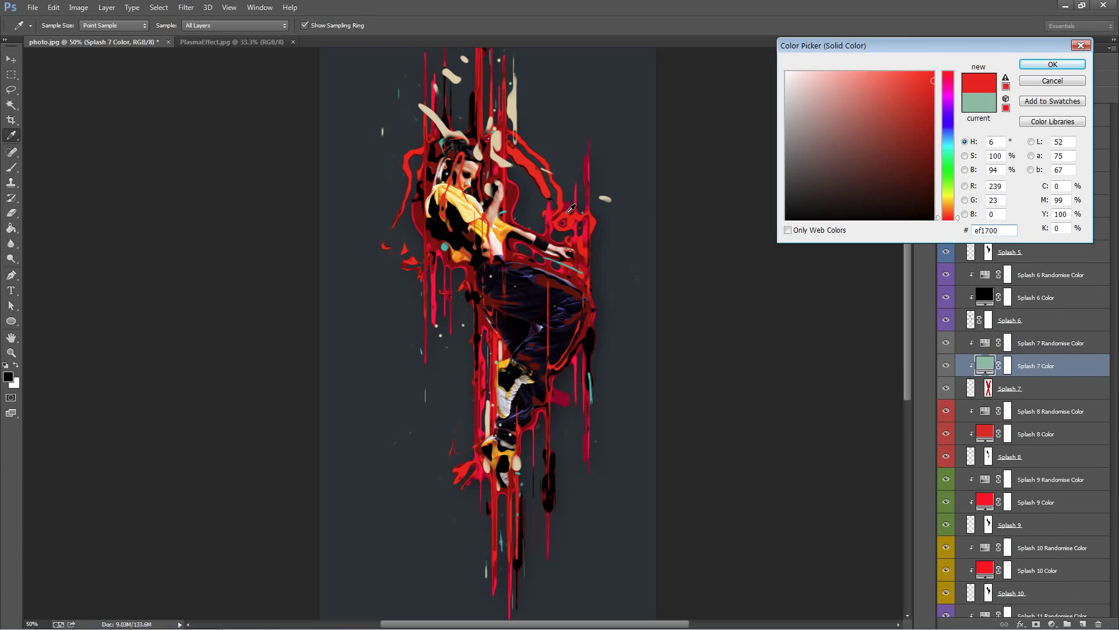
click(1052, 64)
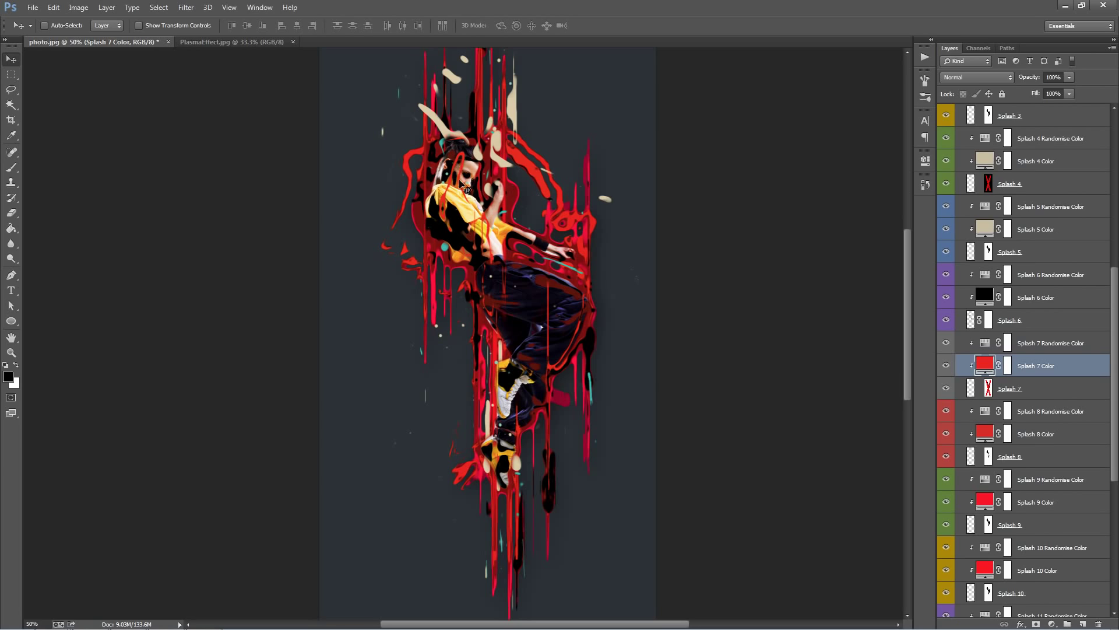
Paint white on the Splash 7 mask along the dancer's leg and shoulder.
click(988, 388)
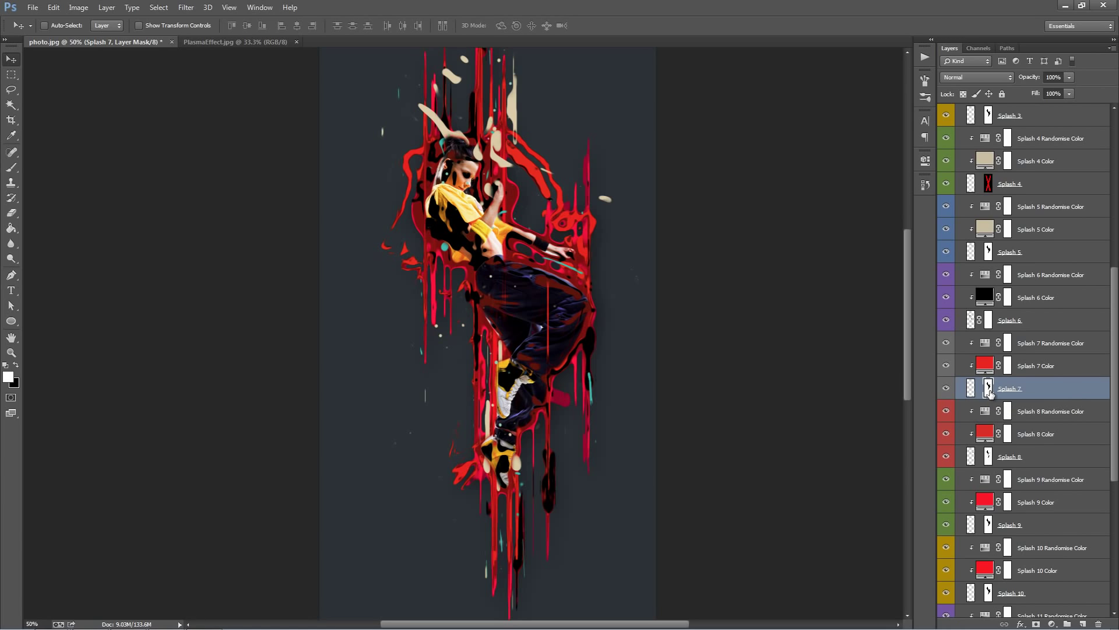
key(b)
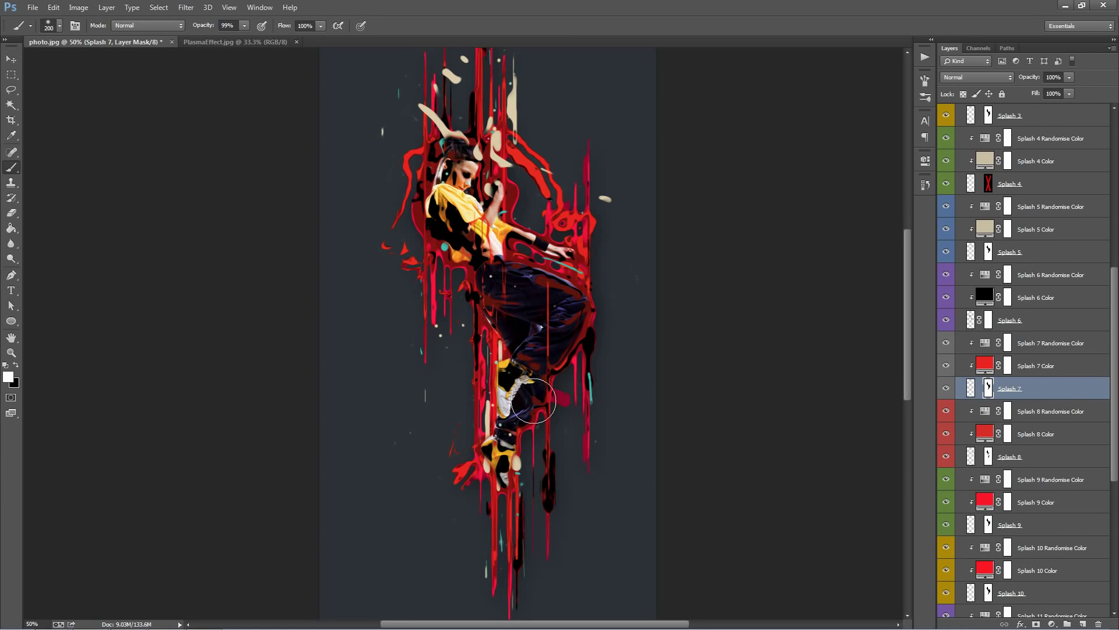
mouse_move(535, 398)
mouse_down()
mouse_move(528, 283)
mouse_move(529, 299)
mouse_move(512, 294)
mouse_move(515, 178)
mouse_move(501, 301)
mouse_move(507, 232)
mouse_up()
click(500, 360)
click(489, 335)
click(550, 195)
mouse_move(460, 230)
mouse_down()
mouse_move(448, 148)
mouse_move(450, 196)
mouse_move(463, 134)
mouse_move(444, 196)
mouse_move(434, 188)
mouse_move(475, 211)
mouse_move(481, 243)
mouse_up()
Hide and reshow Splash 6 to judge its effect on the artwork.
scroll(1011, 382, up, 2)
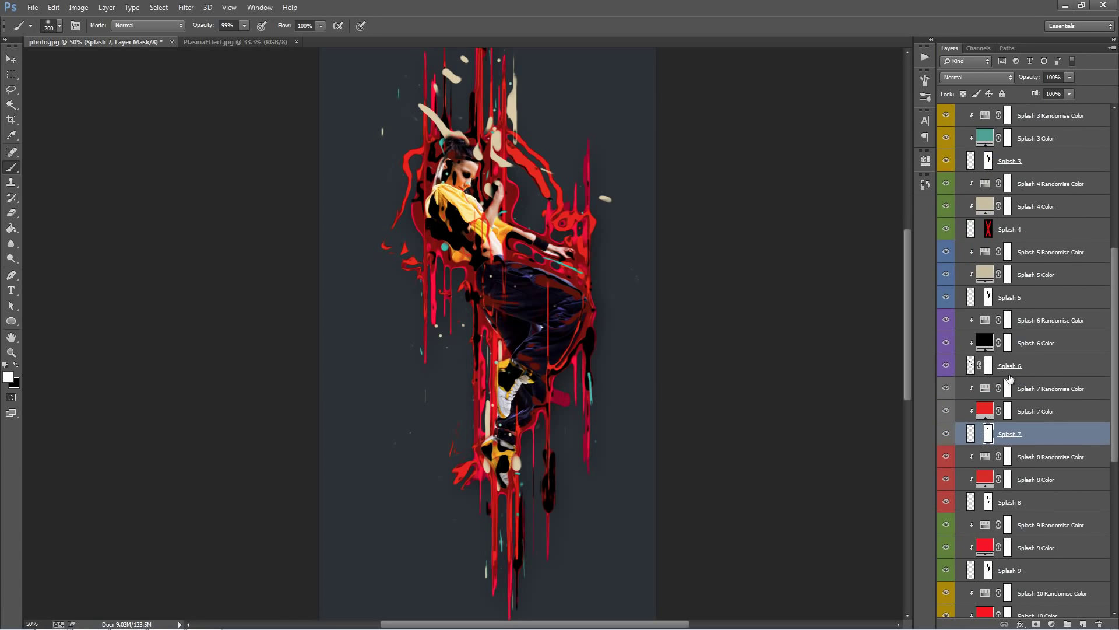
click(947, 365)
click(947, 365)
click(947, 366)
Open Splash 6 Color's picker and try dark reds from the artwork, down to pure black.
click(979, 343)
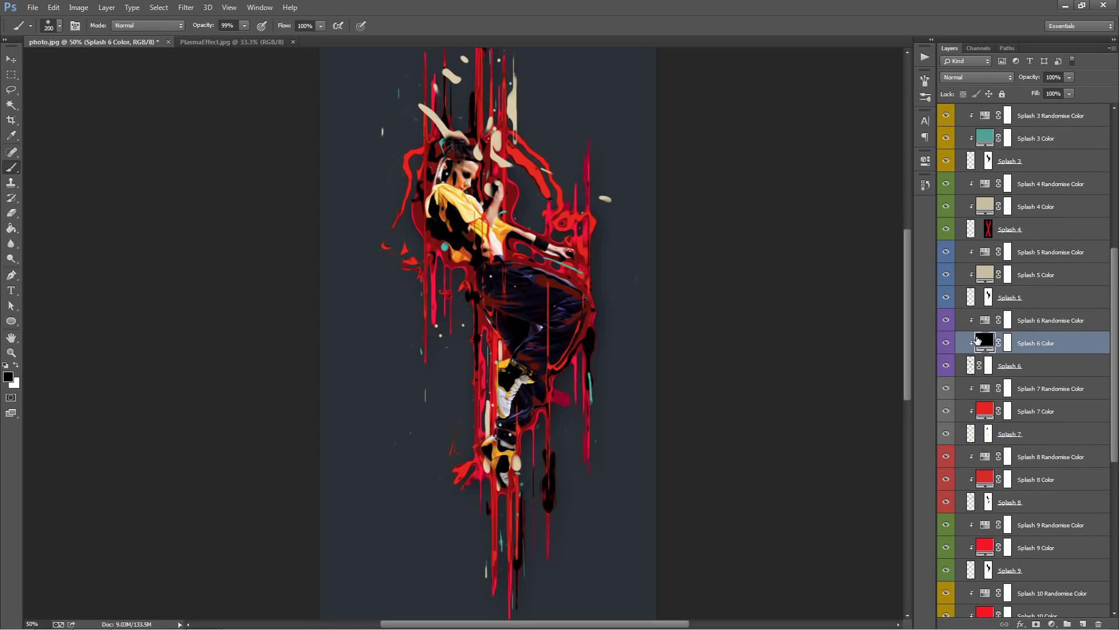
double_click(983, 343)
click(786, 204)
click(785, 212)
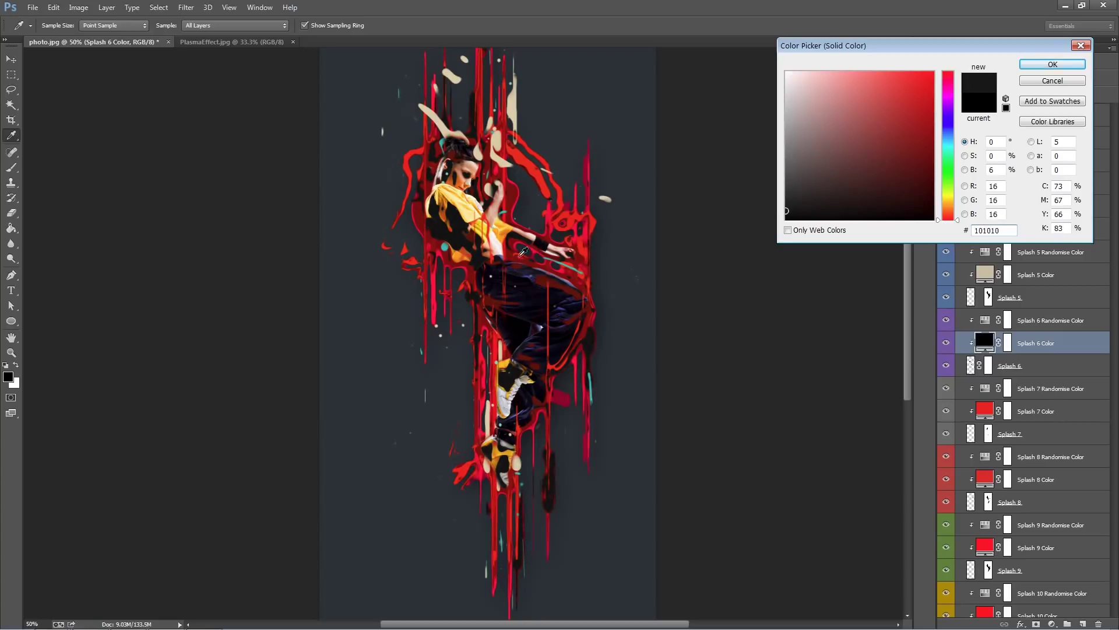
click(516, 206)
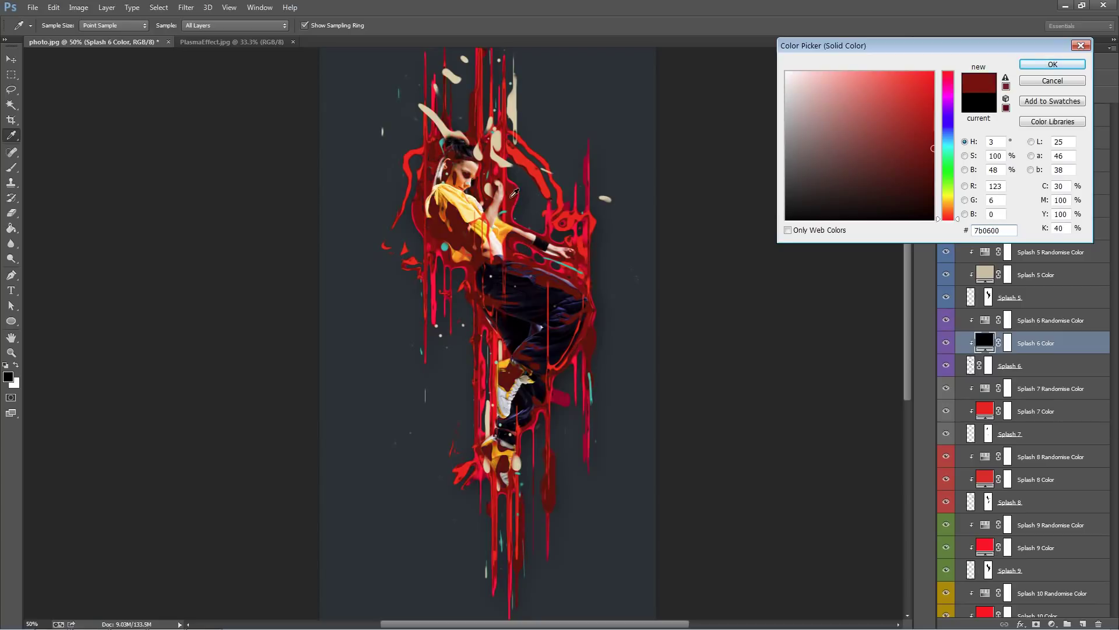
click(902, 190)
click(869, 187)
click(842, 187)
click(889, 192)
click(904, 175)
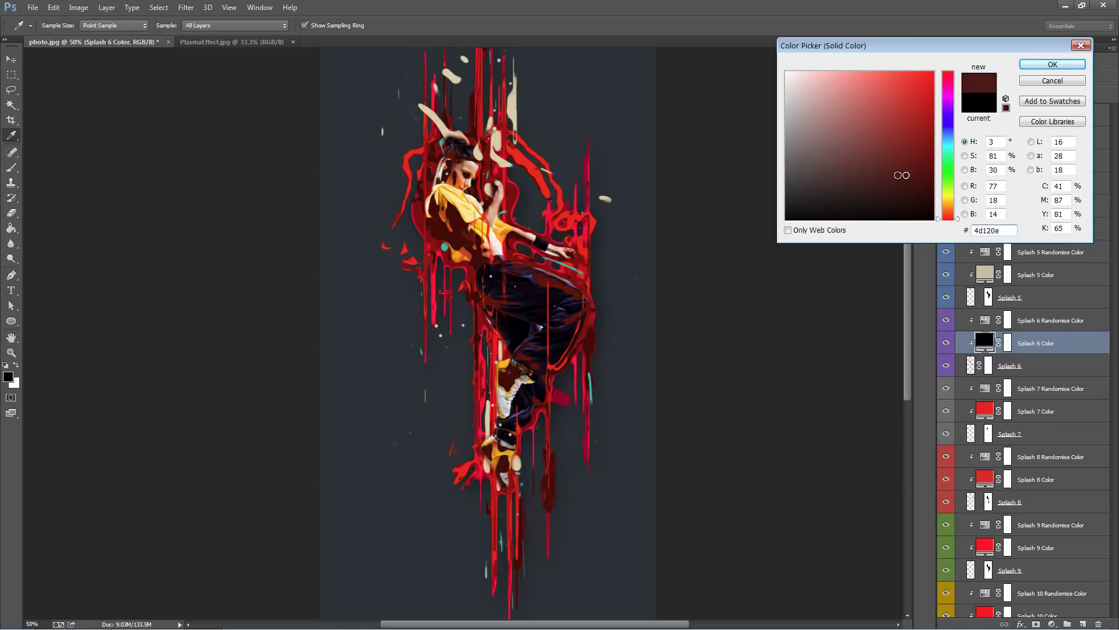
drag(902, 170, 761, 221)
Settle Splash 6's fill on a very dark reddish brown (dark maroon) and confirm it.
click(789, 194)
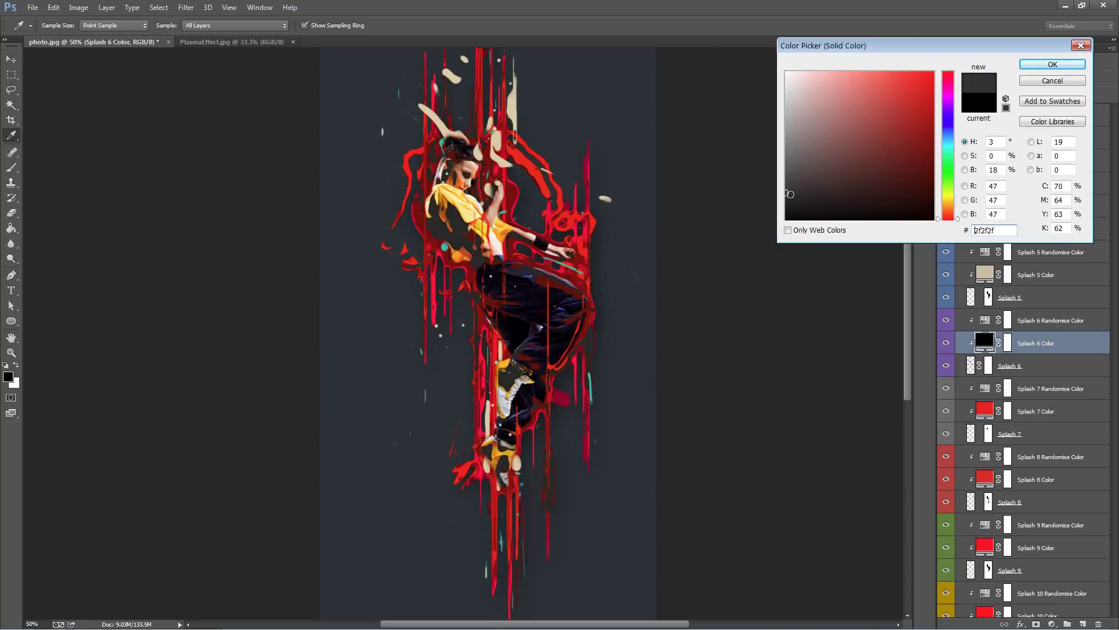
click(889, 191)
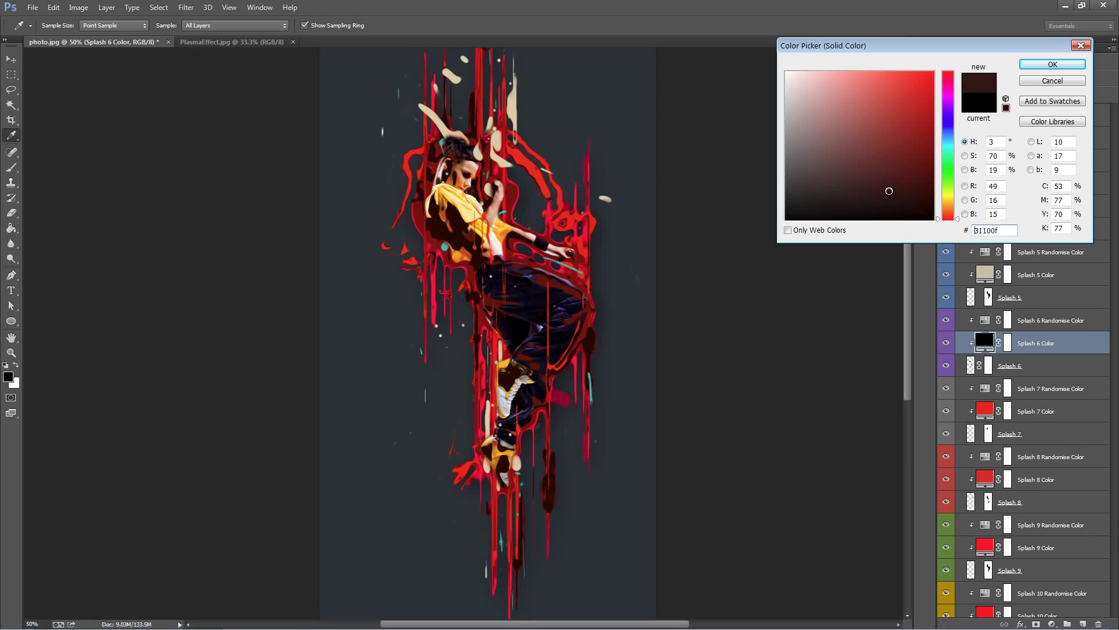
drag(888, 191, 878, 197)
click(1053, 64)
scroll(991, 349, up, 2)
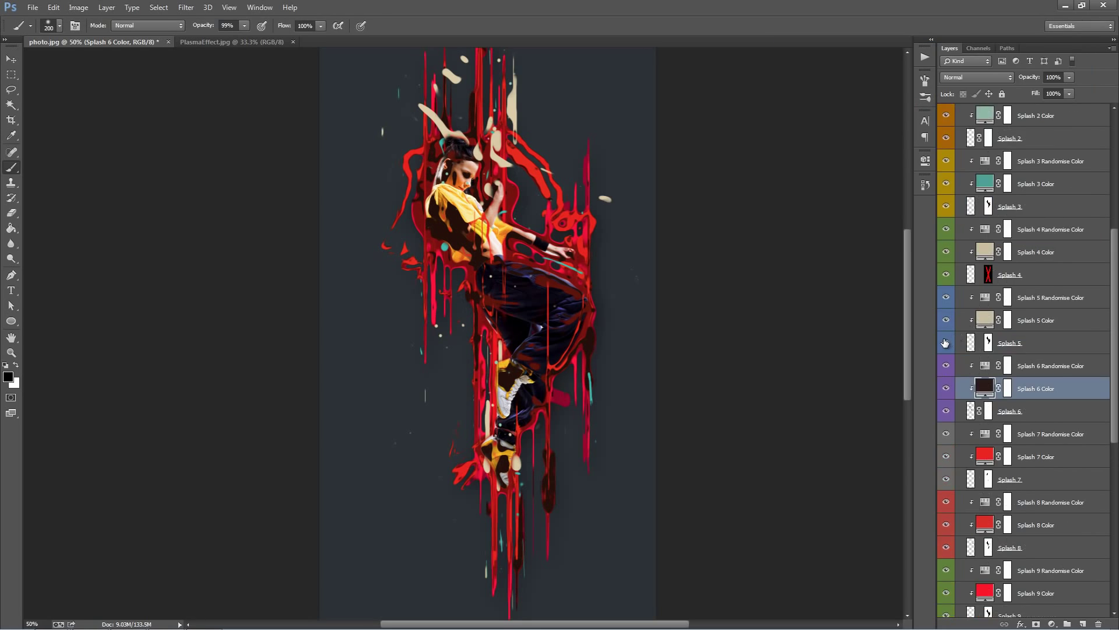
Toggle Splash 5's visibility to compare the artwork with and without it.
click(945, 343)
click(944, 343)
click(945, 343)
click(945, 343)
Dismiss the rasterize prompt, return to the Move tool, and bring photo.jpg back to the front.
click(209, 49)
click(605, 238)
key(v)
click(226, 43)
drag(466, 200, 105, 43)
scroll(1002, 442, down, 2)
Set Splash 5's fill to pasted cyan 00eaff, then shift it toward aquamarine.
click(946, 379)
click(946, 379)
double_click(985, 355)
text(00eaff)
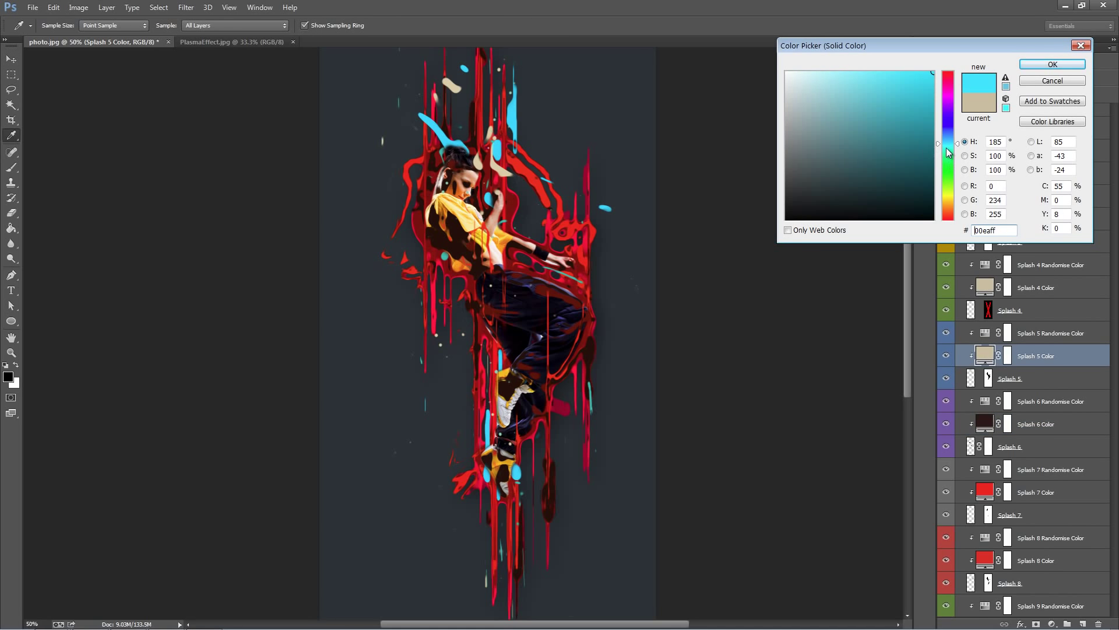
click(947, 153)
click(1052, 64)
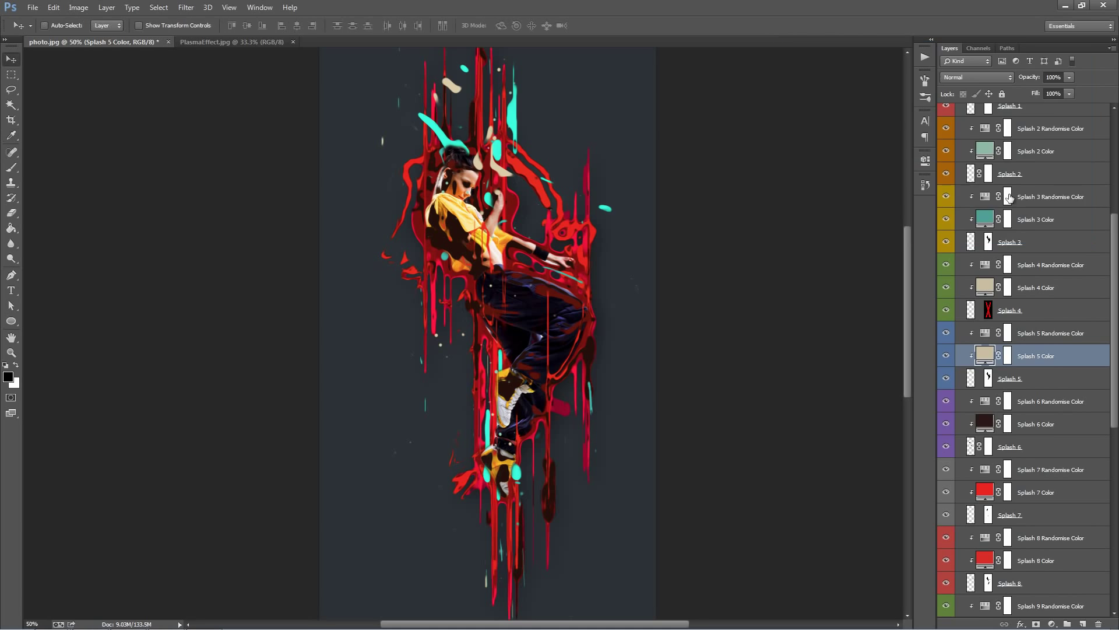
scroll(958, 386, up, 2)
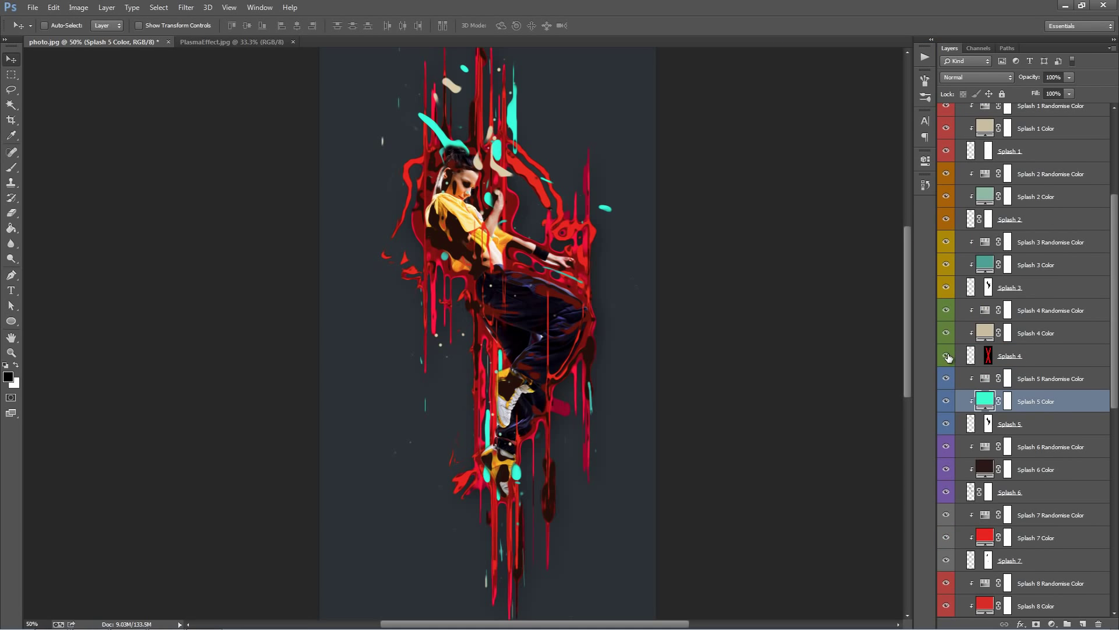
Give the Splash 4 and Splash 3 fills aquamarine sampled from the artwork.
click(985, 333)
double_click(985, 333)
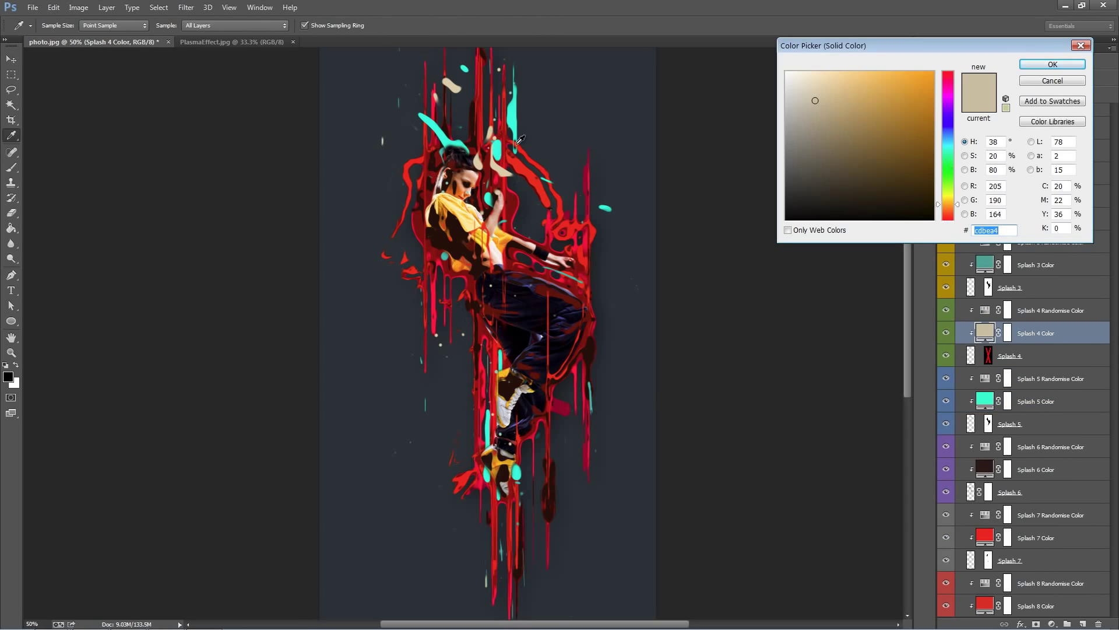
click(512, 111)
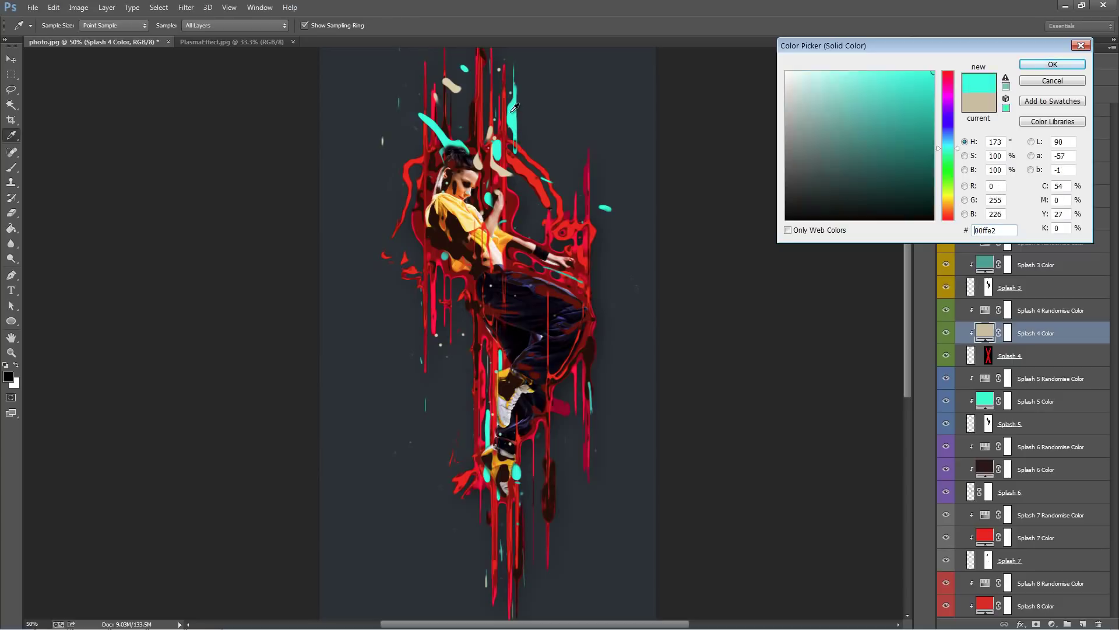
click(1052, 64)
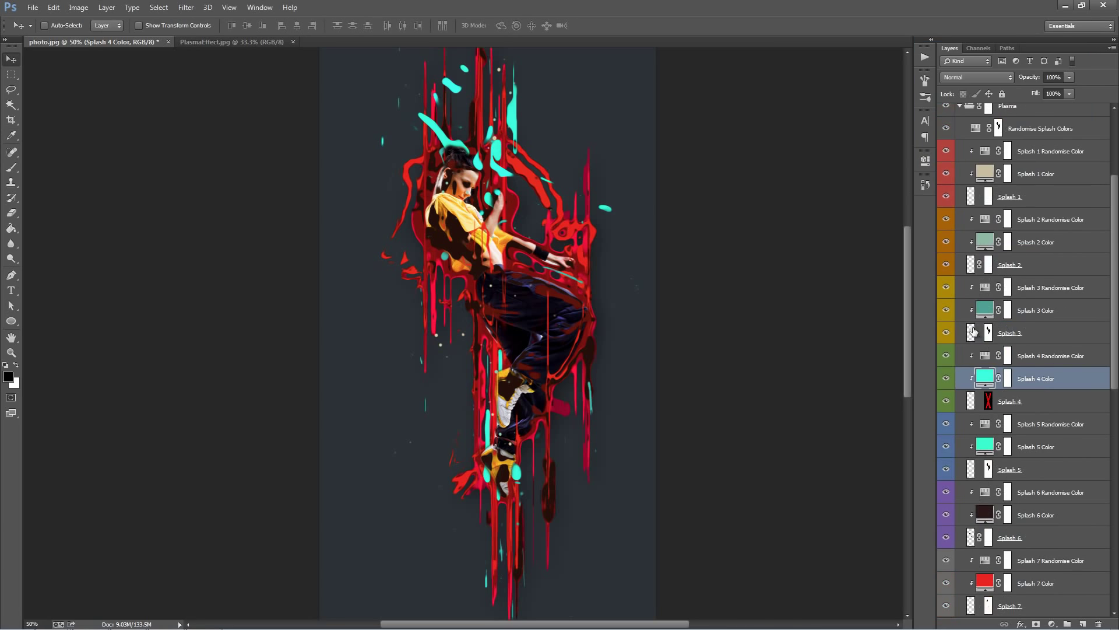
click(947, 333)
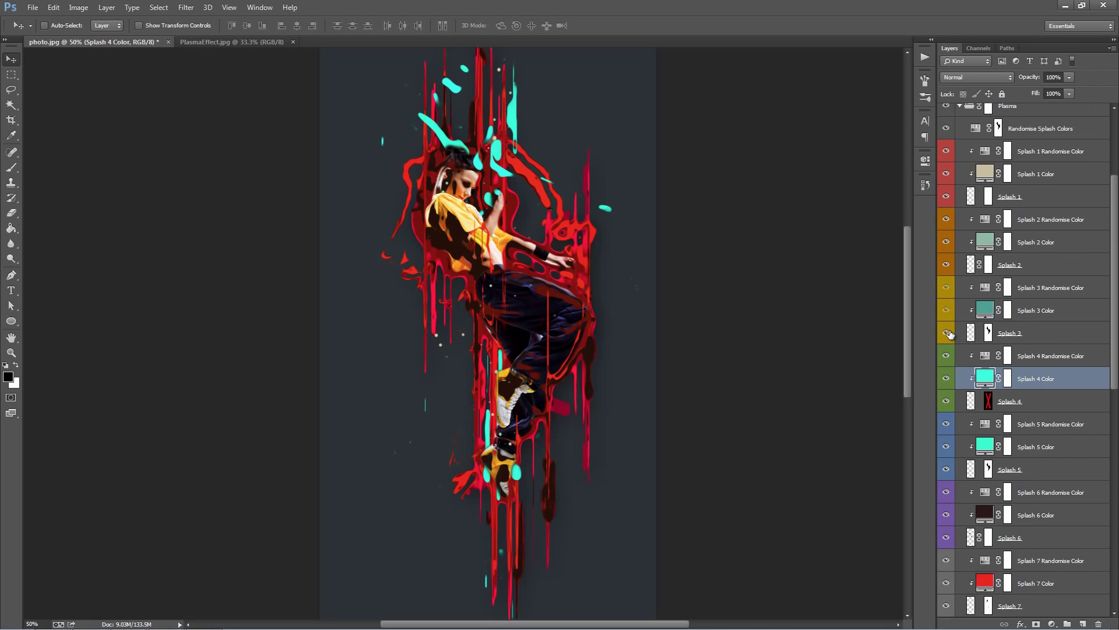
double_click(984, 316)
click(513, 113)
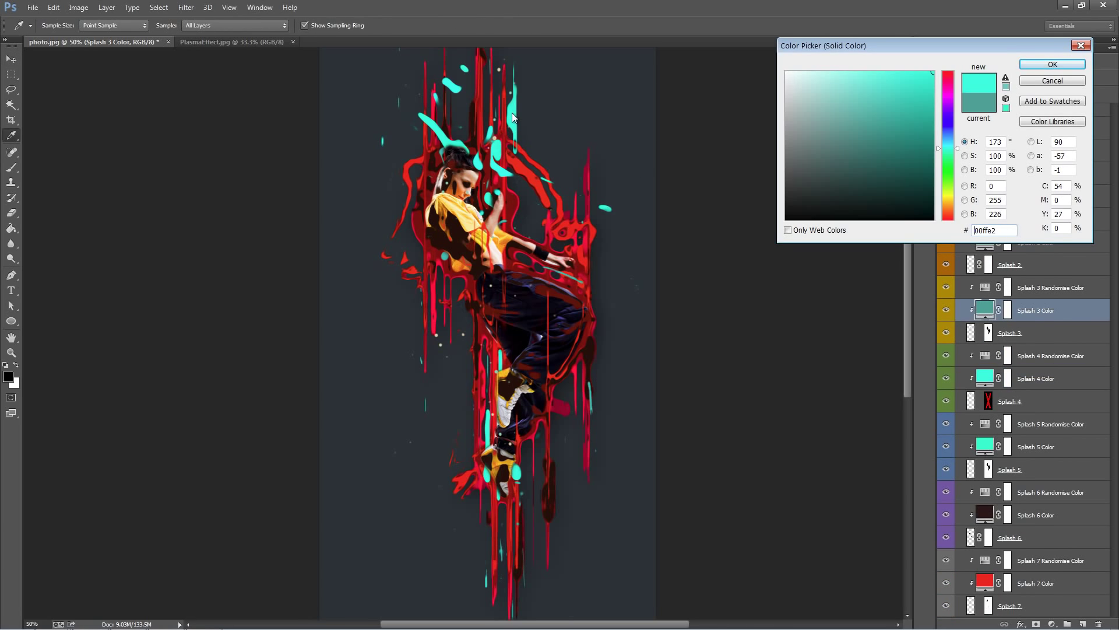
click(1029, 66)
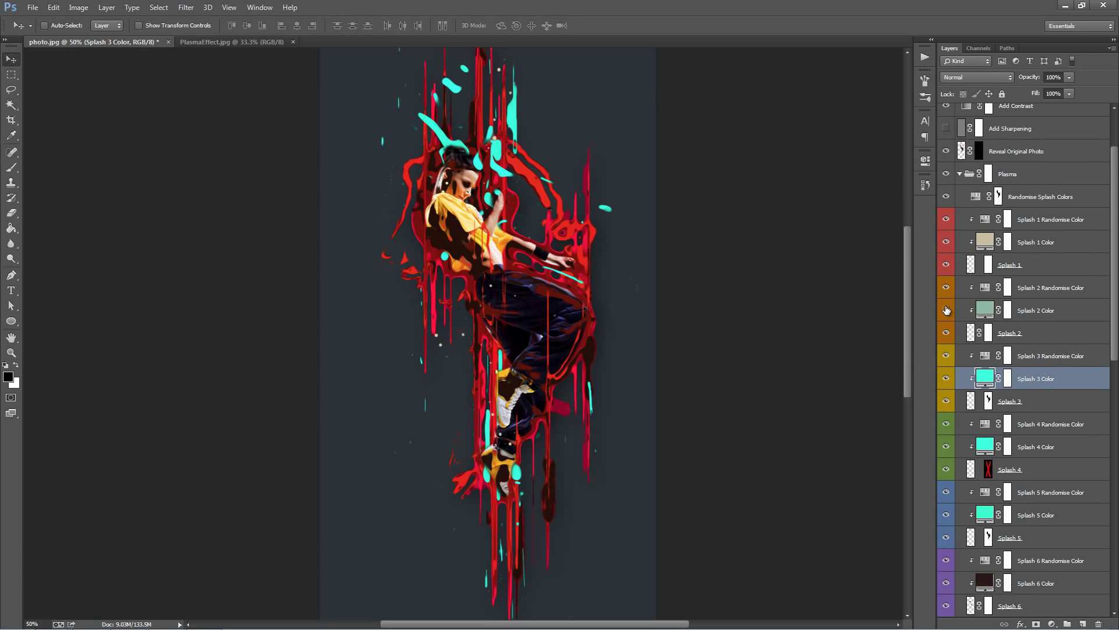
Make Splash 2's fill red sampled from a splash, then nudge the Splash 2 layer.
double_click(984, 313)
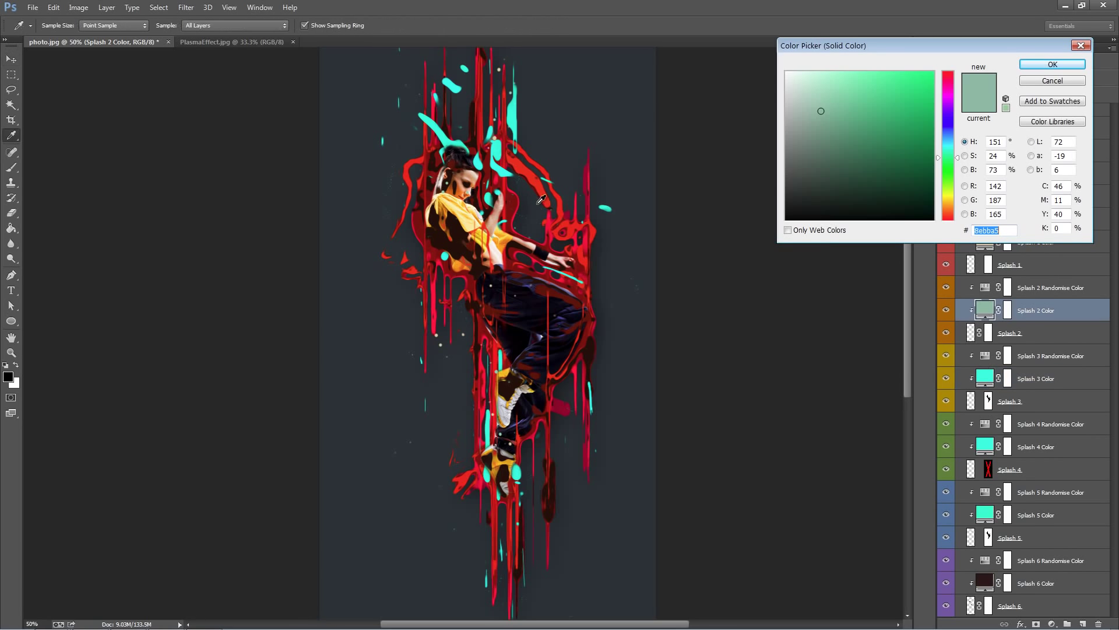
click(544, 193)
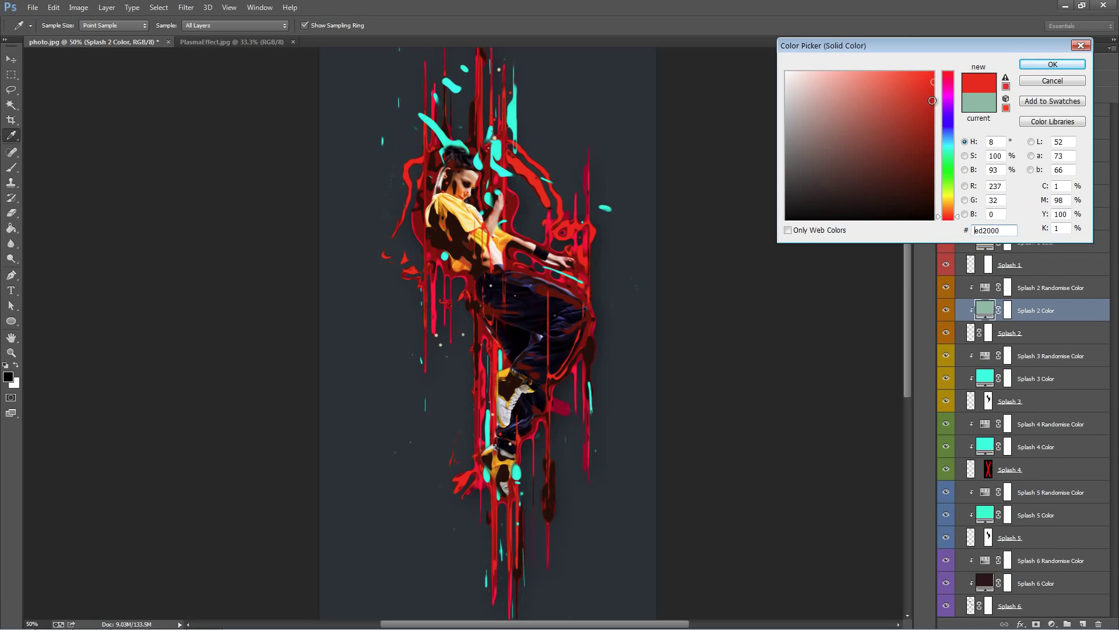
click(1032, 65)
scroll(1014, 304, up, 2)
scroll(1013, 304, down, 1)
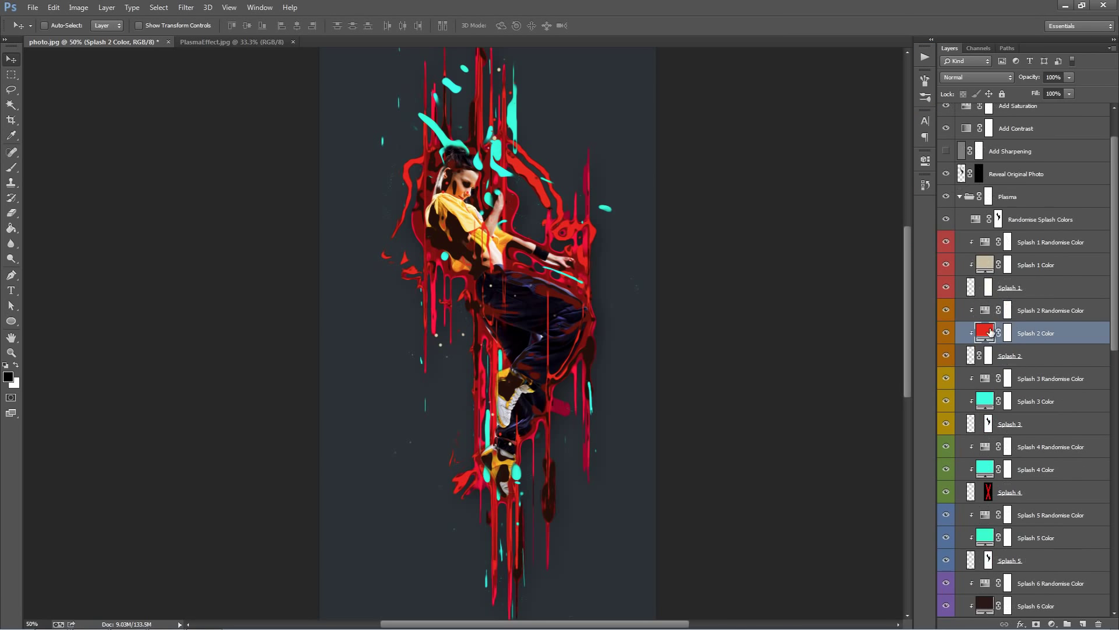
click(1044, 357)
mouse_move(580, 175)
mouse_down()
mouse_move(639, 154)
mouse_move(583, 171)
mouse_up()
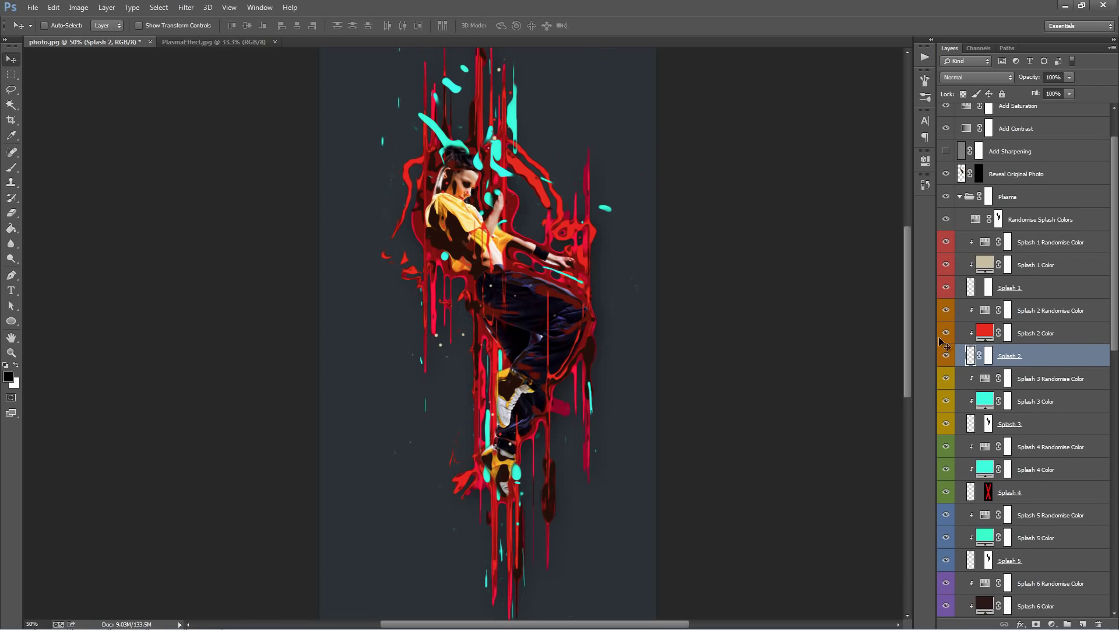
Make Splash 1's fill the same sampled red instead of cyan.
double_click(989, 269)
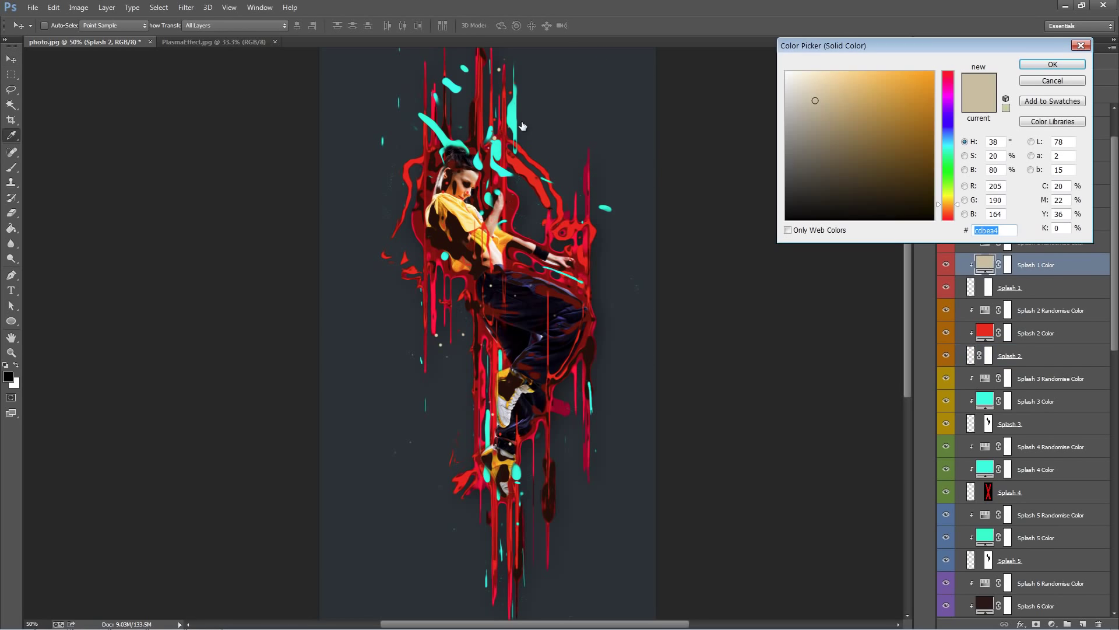
click(515, 113)
click(543, 197)
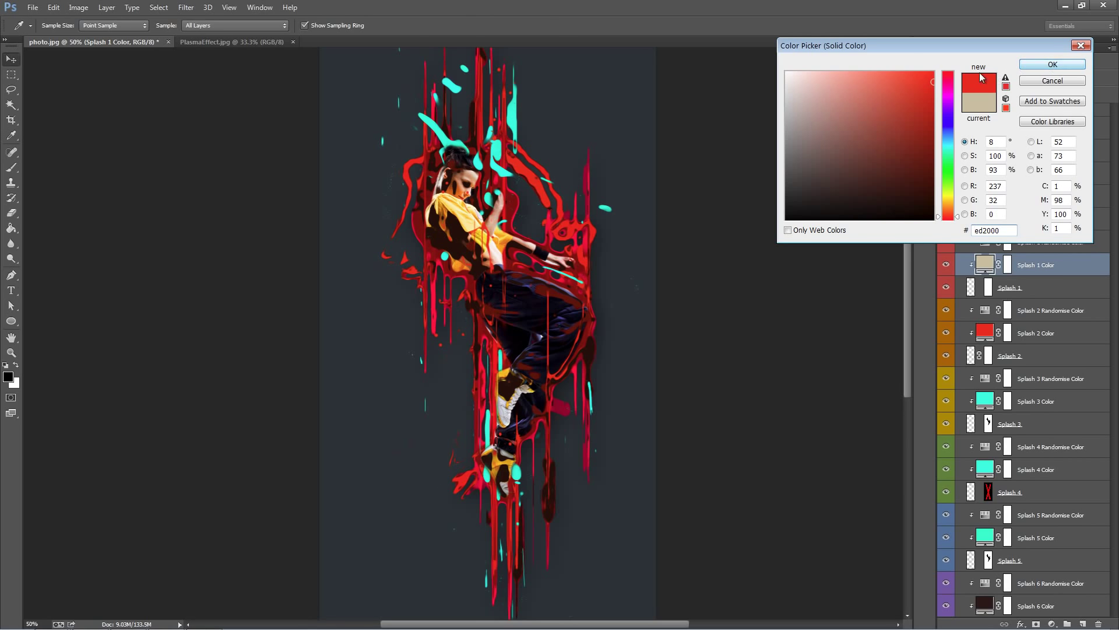
click(1053, 64)
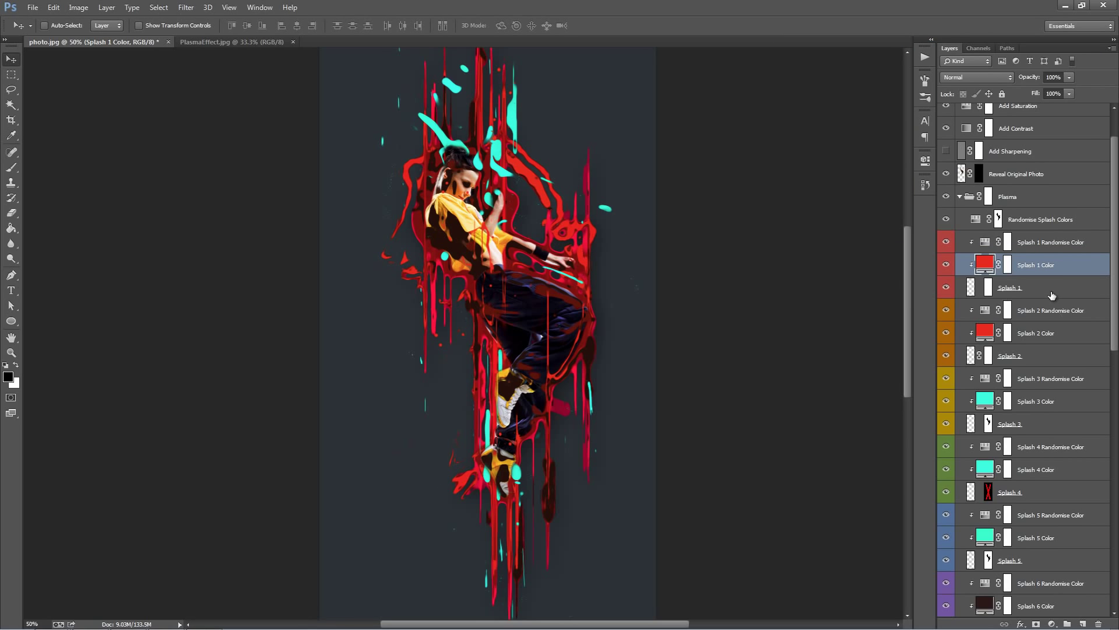
Select the three Splash 2 layers and group them as Group 1.
click(1049, 356)
click(1046, 339)
click(1033, 294)
click(1043, 317)
click(1035, 350)
click(1036, 335)
click(1040, 318)
shift+click(1040, 363)
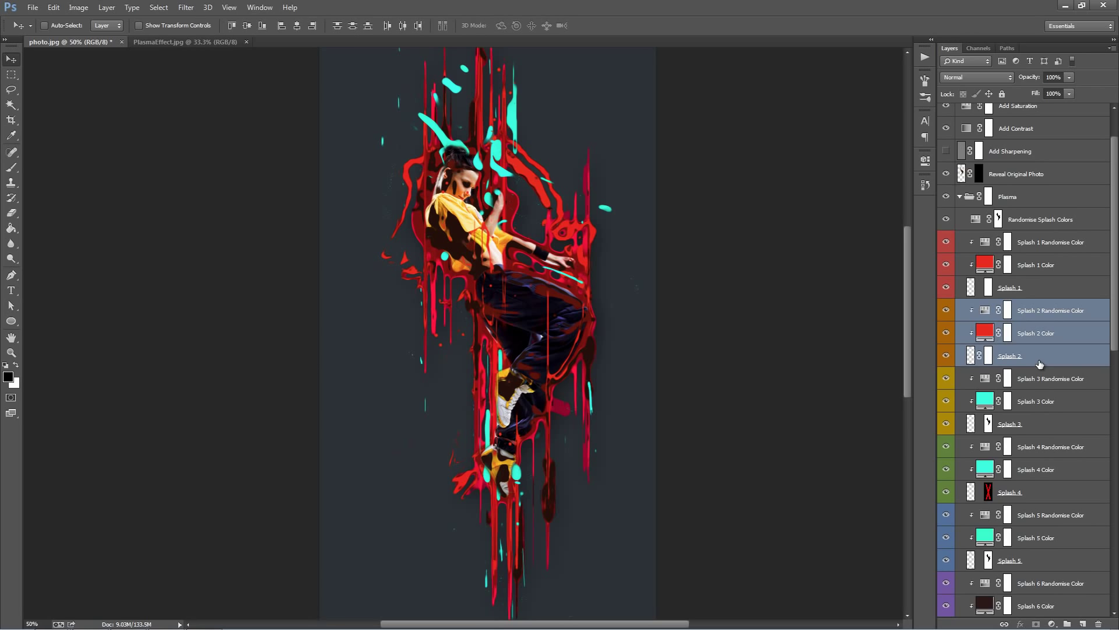
key(ctrl+g)
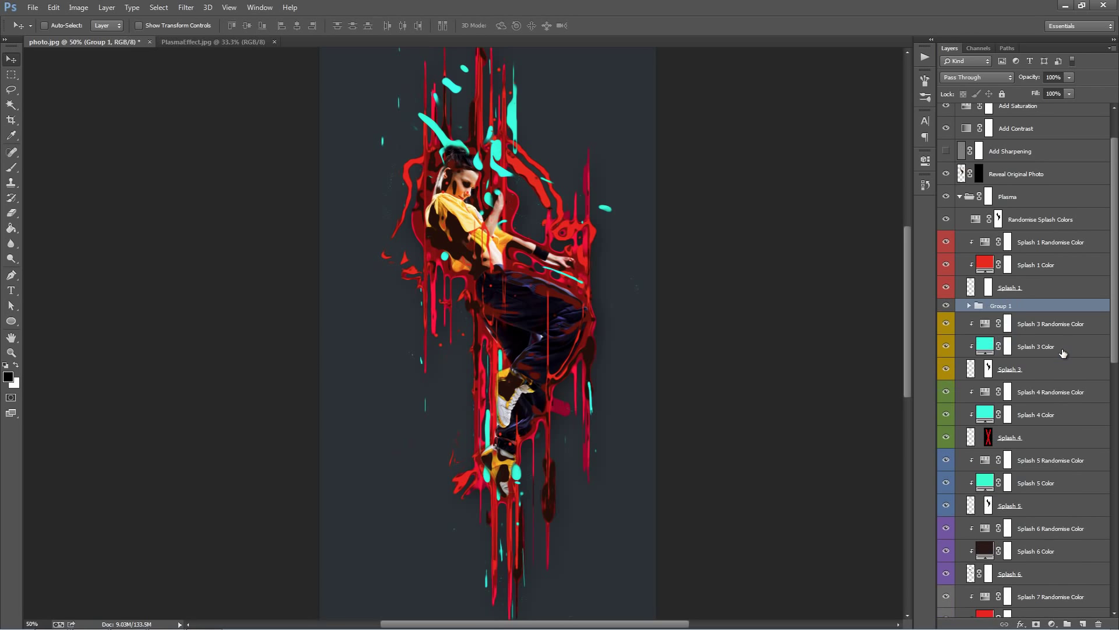
Duplicate Group 1 and start dragging the copy down over the dancer.
right_click(1019, 306)
click(956, 332)
click(661, 193)
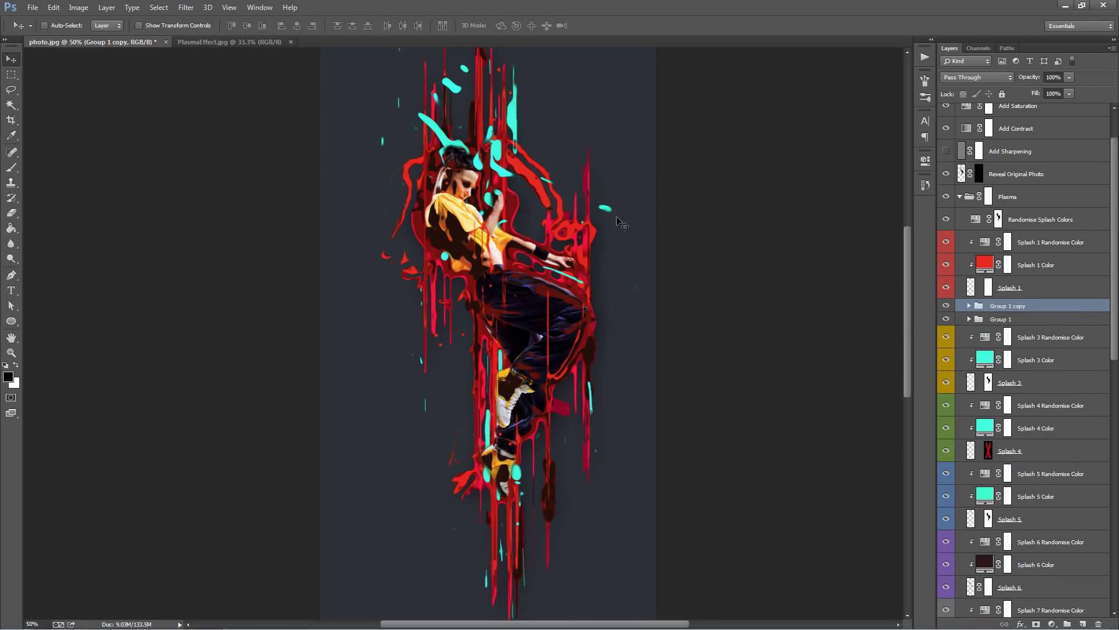
key(ctrl)
drag(489, 295, 490, 389)
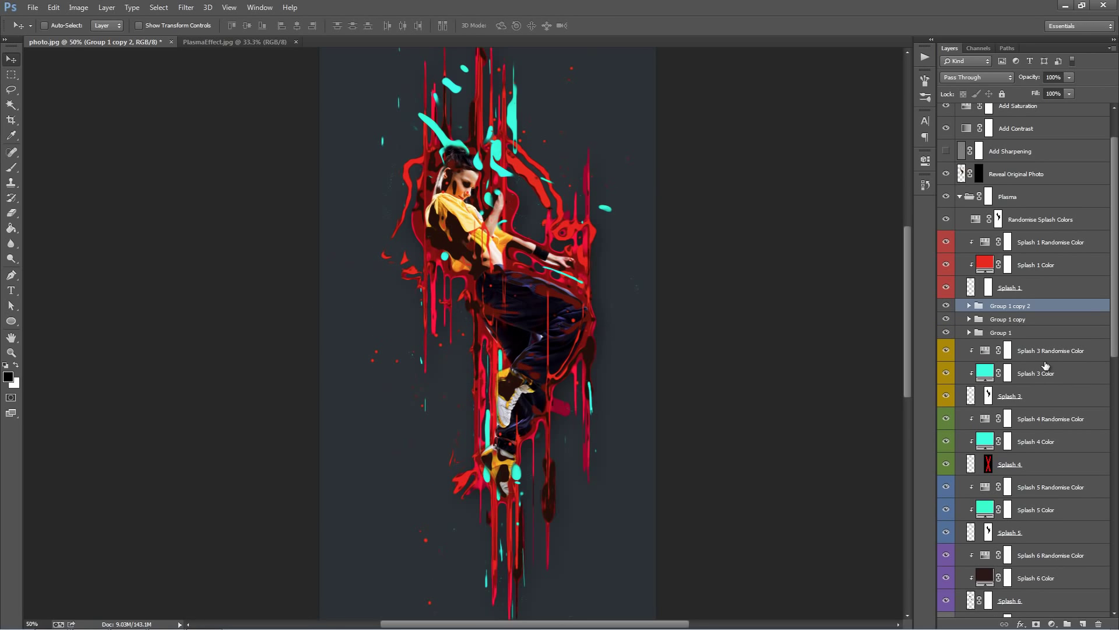
scroll(1045, 365, up, 2)
click(1030, 309)
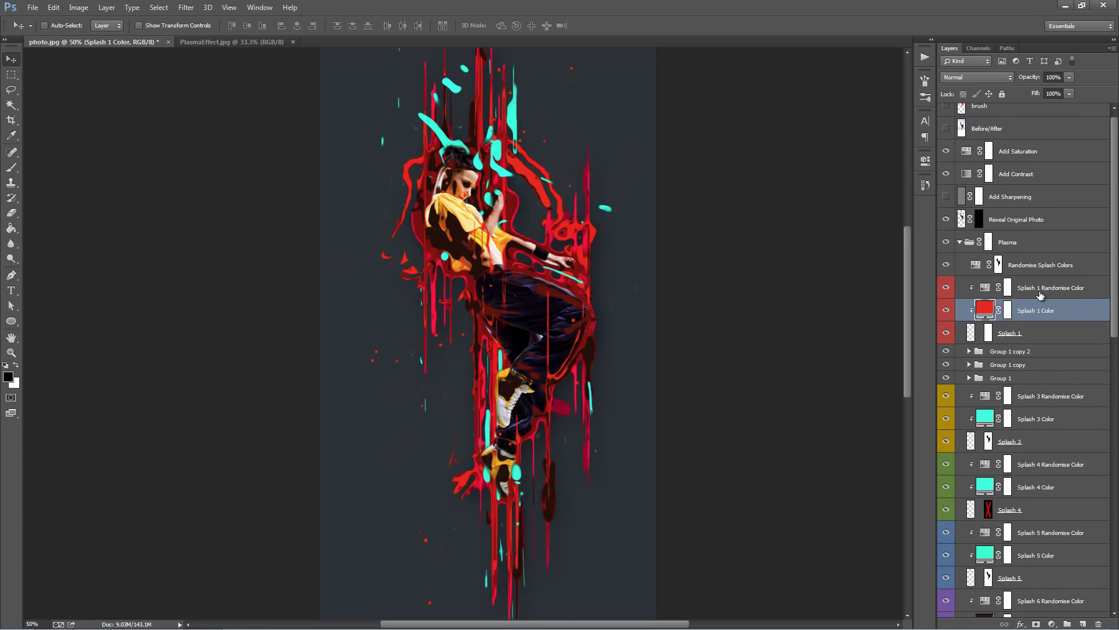
click(1057, 266)
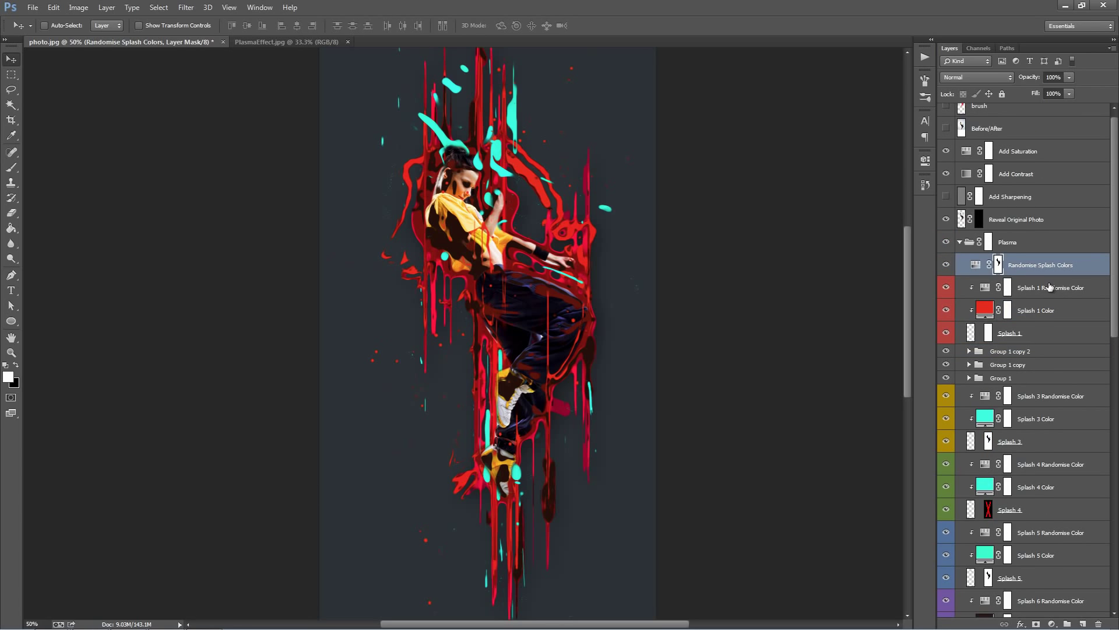
double_click(976, 265)
drag(826, 234, 752, 227)
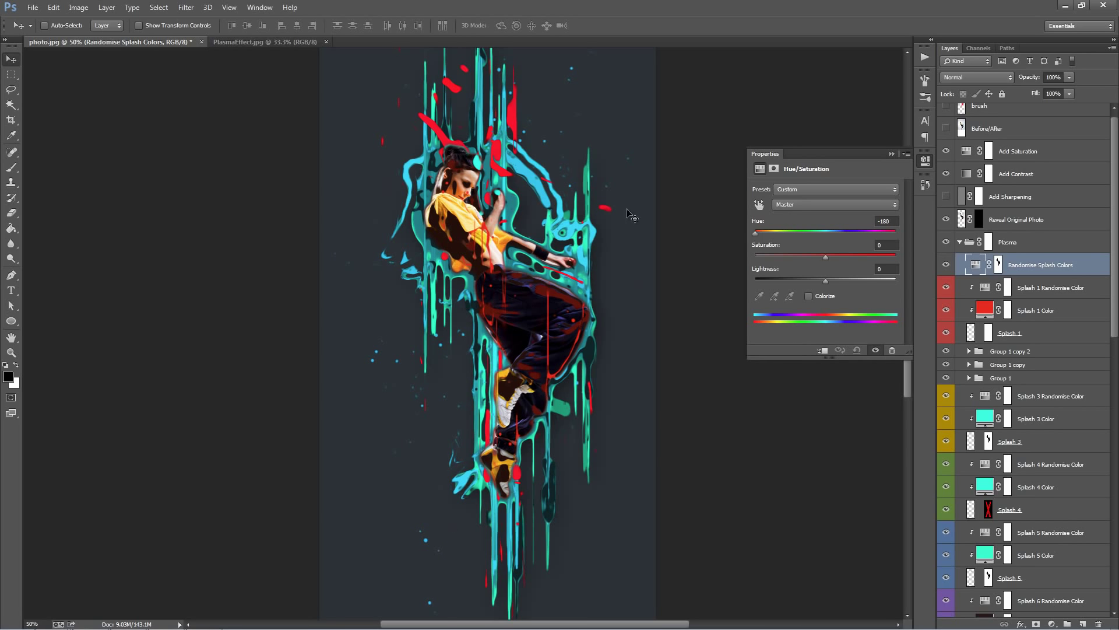
drag(764, 233, 826, 233)
click(891, 153)
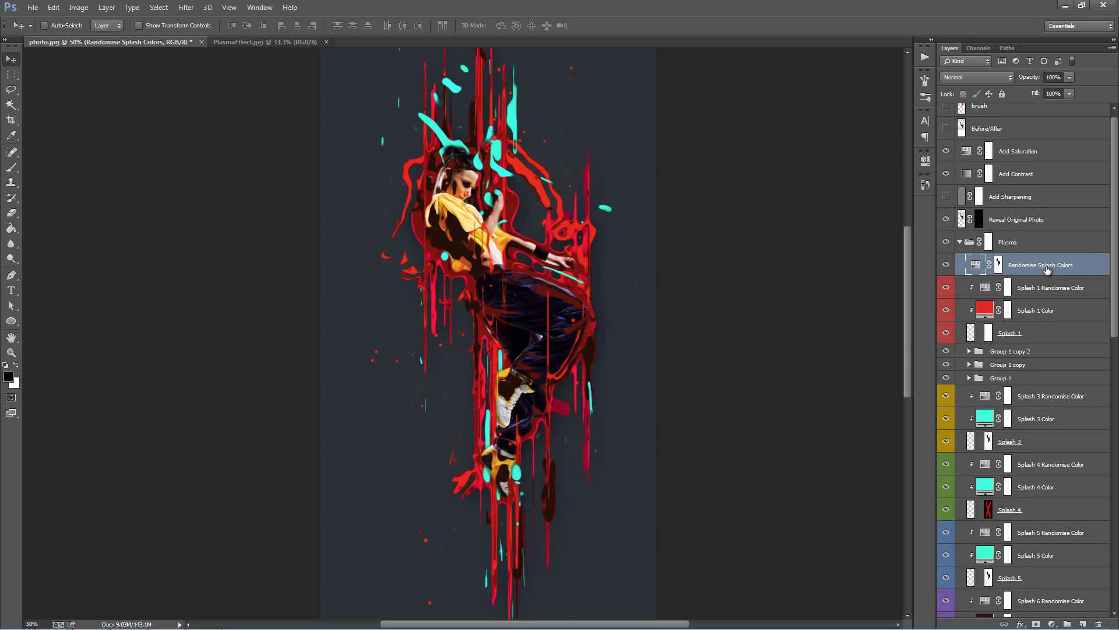
click(959, 242)
click(1026, 233)
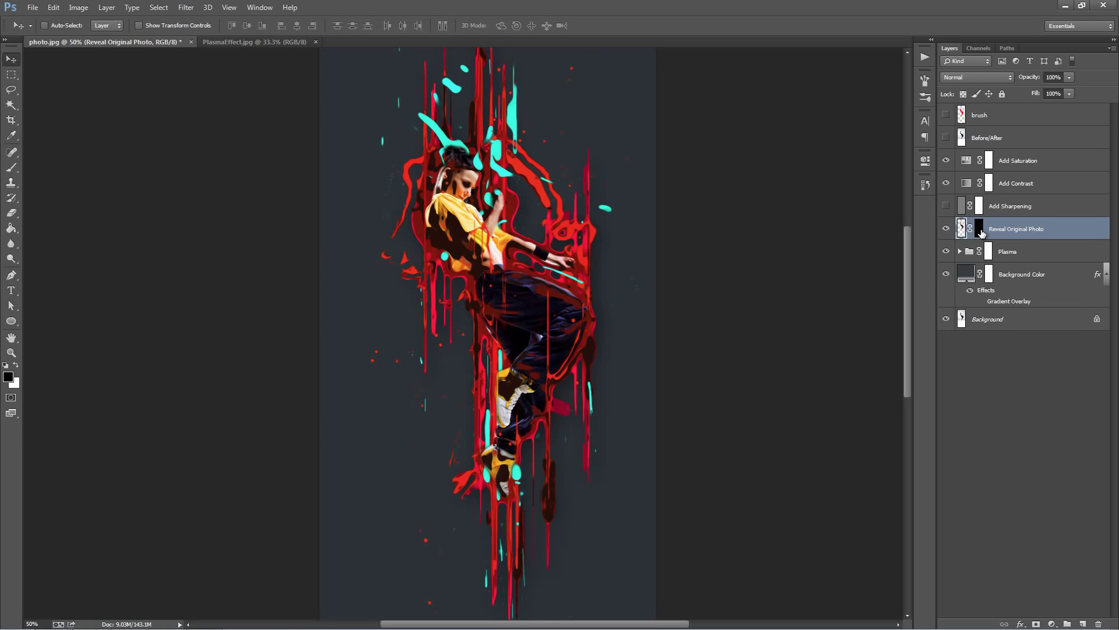
shift+click(981, 233)
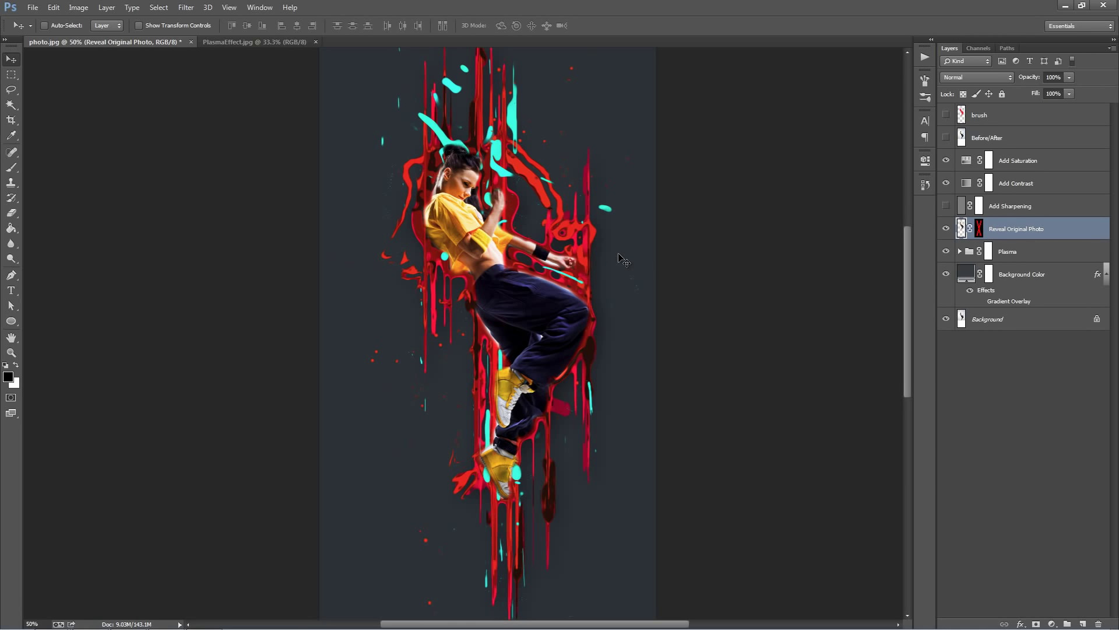
shift+click(980, 233)
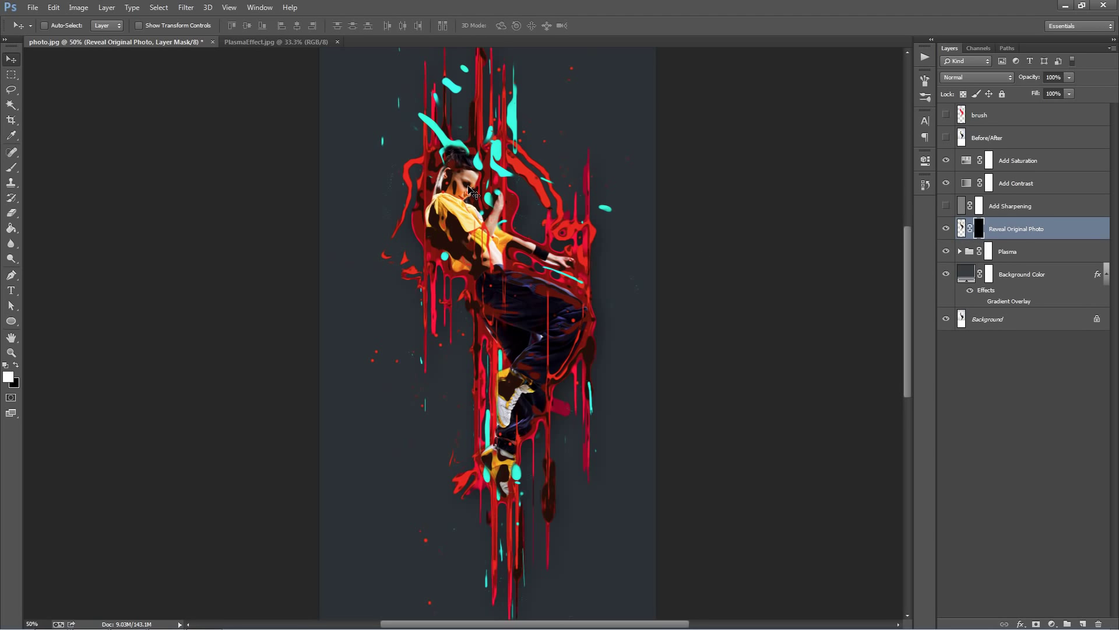
key(b)
key(bracketleft)
key(bracketleft)
key(bracketleft)
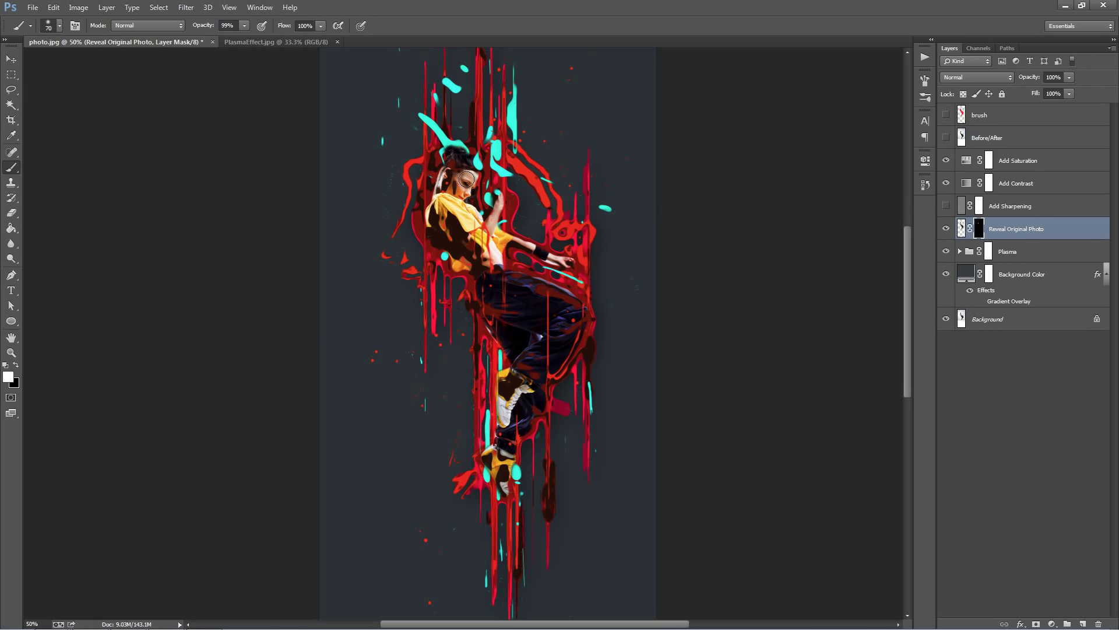
key(bracketleft)
key(bracketleft)
key(v)
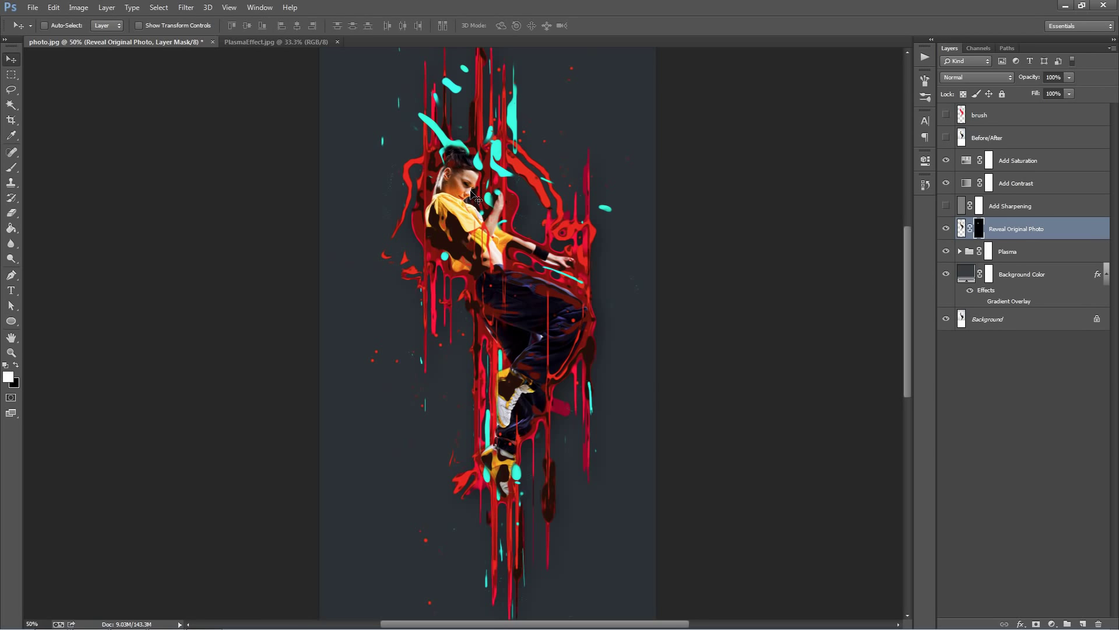
Expand the Plasma group and the Original Photo Adjustments group.
click(1028, 234)
click(962, 251)
scroll(999, 429, down, 10)
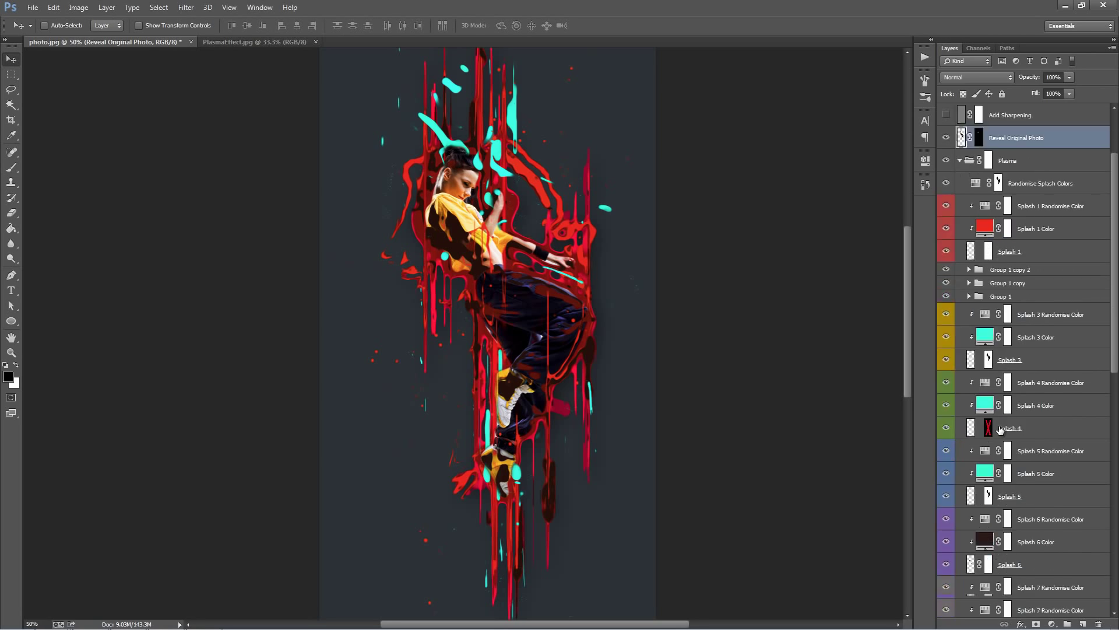
scroll(998, 429, down, 3)
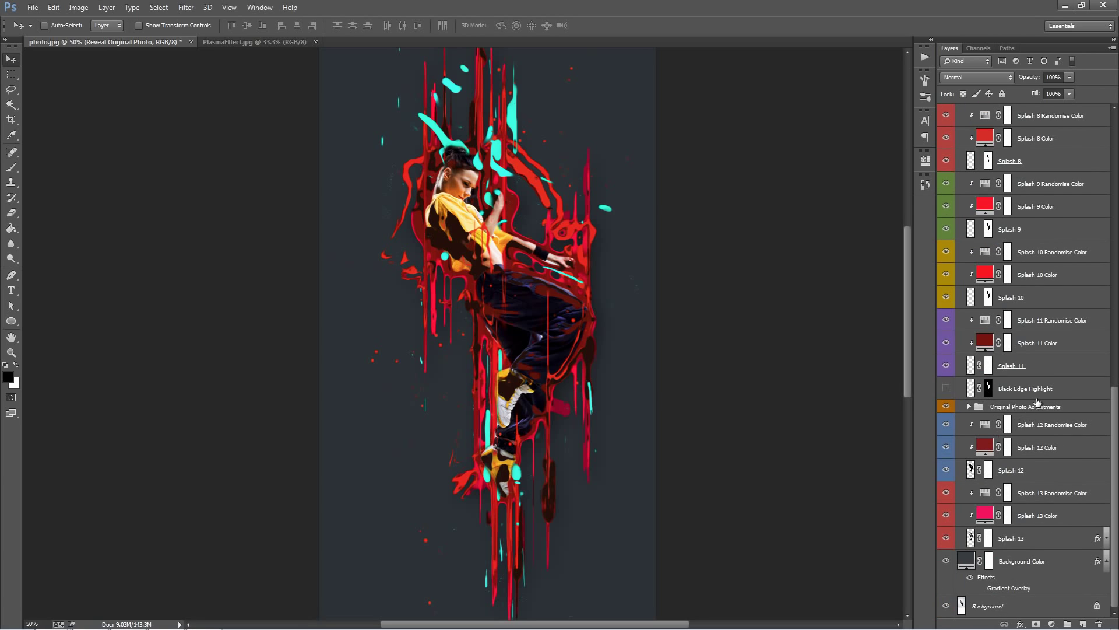
click(977, 408)
click(969, 407)
scroll(969, 411, down, 3)
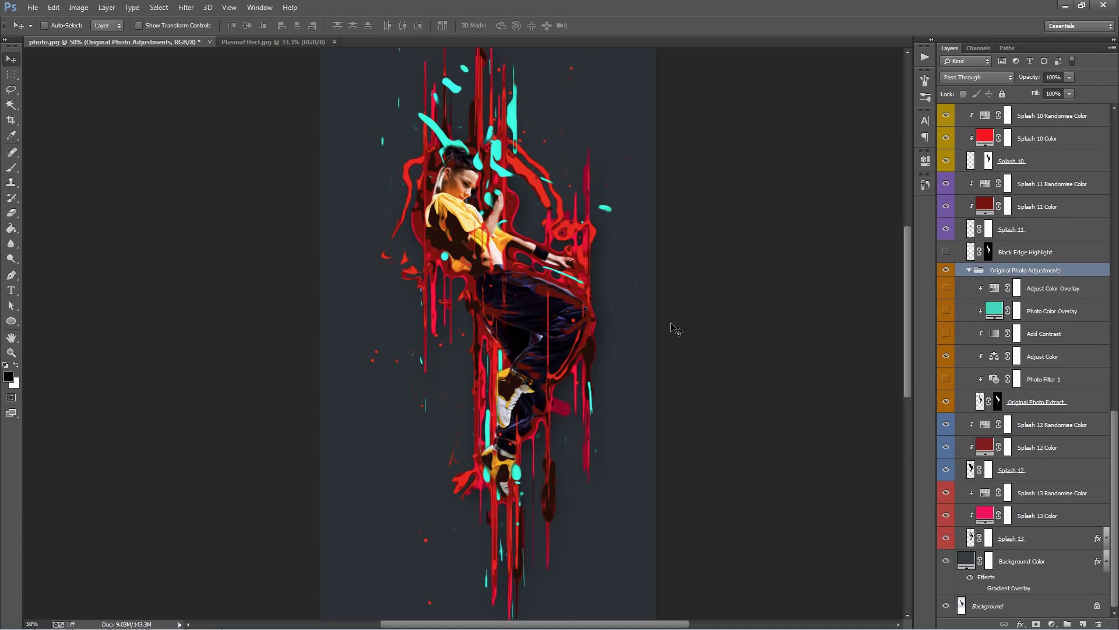
Turn on Black Edge Highlight and toggle Original Photo Extract and Reveal Original Photo visibility.
click(947, 251)
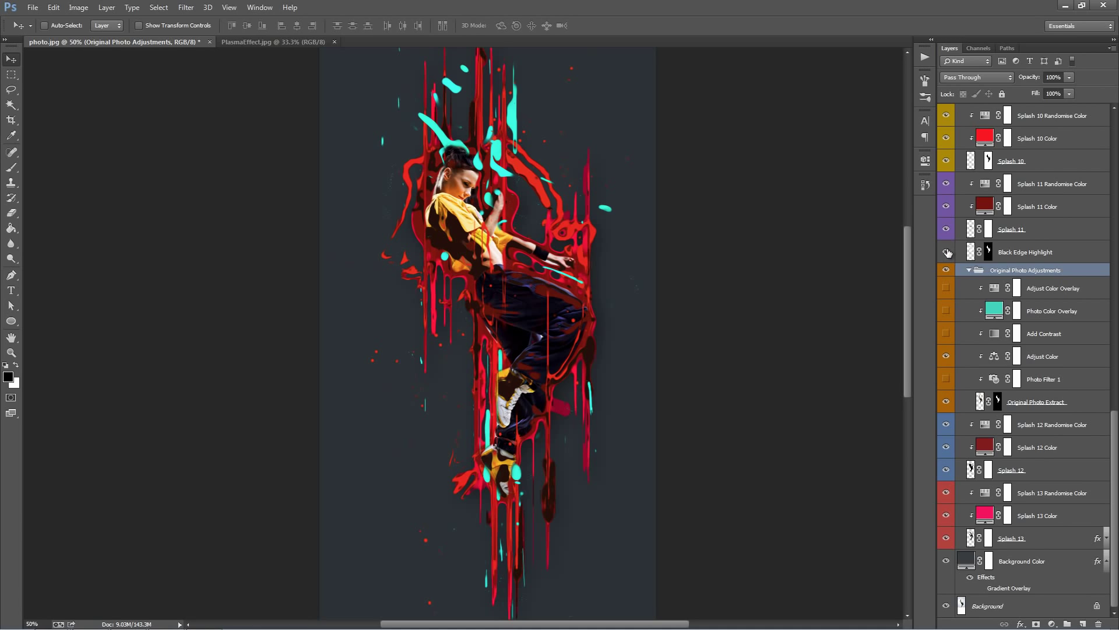
click(1041, 261)
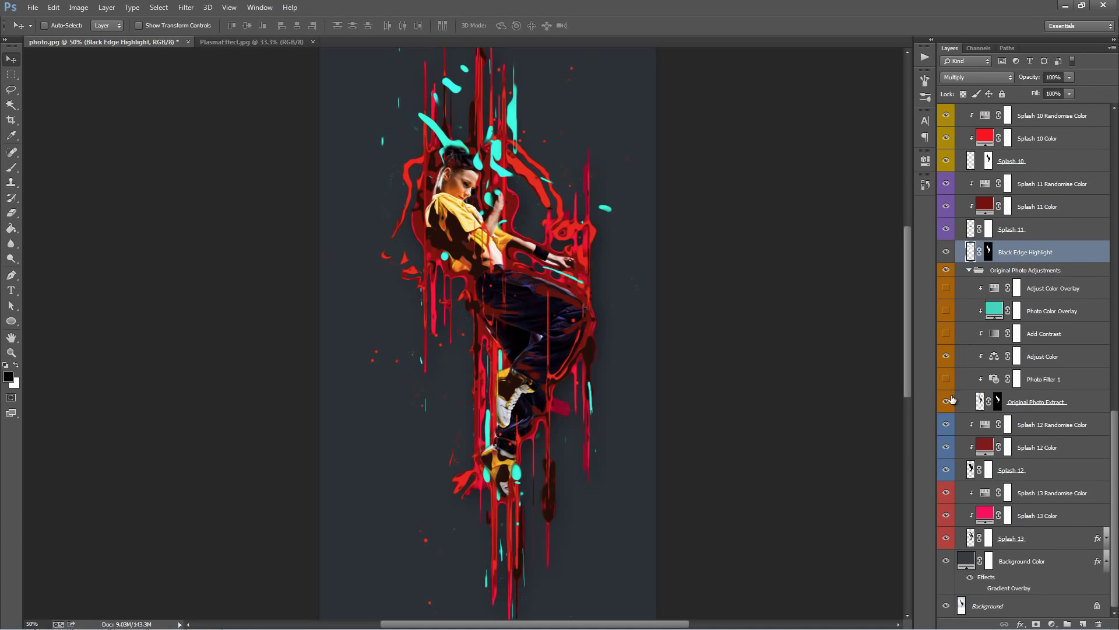
click(1078, 407)
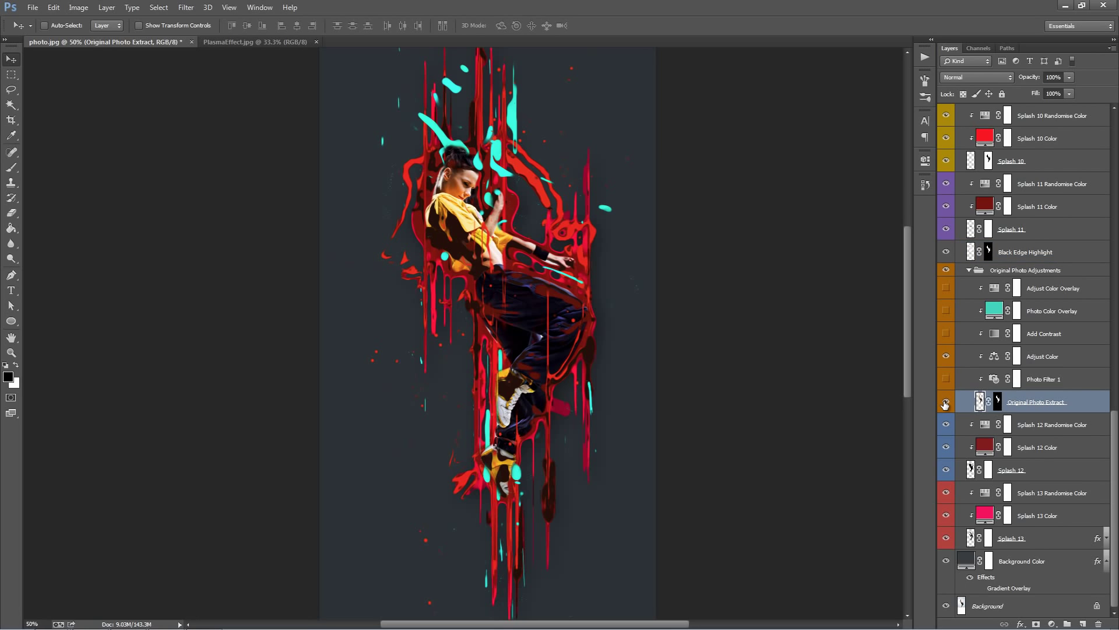
click(945, 402)
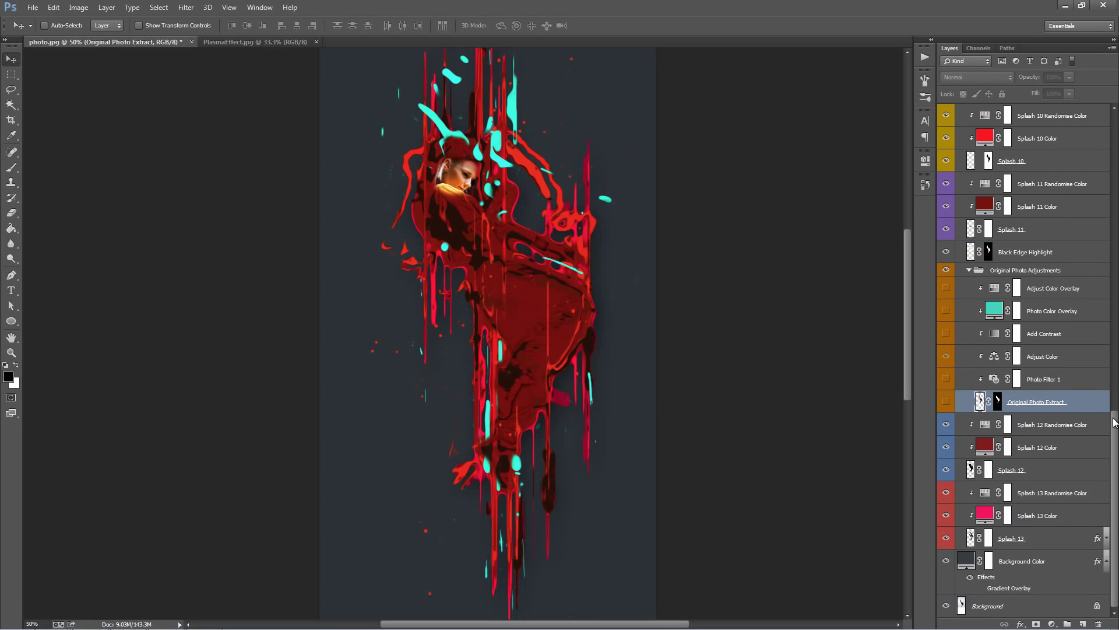
drag(1115, 425, 1115, 128)
click(945, 231)
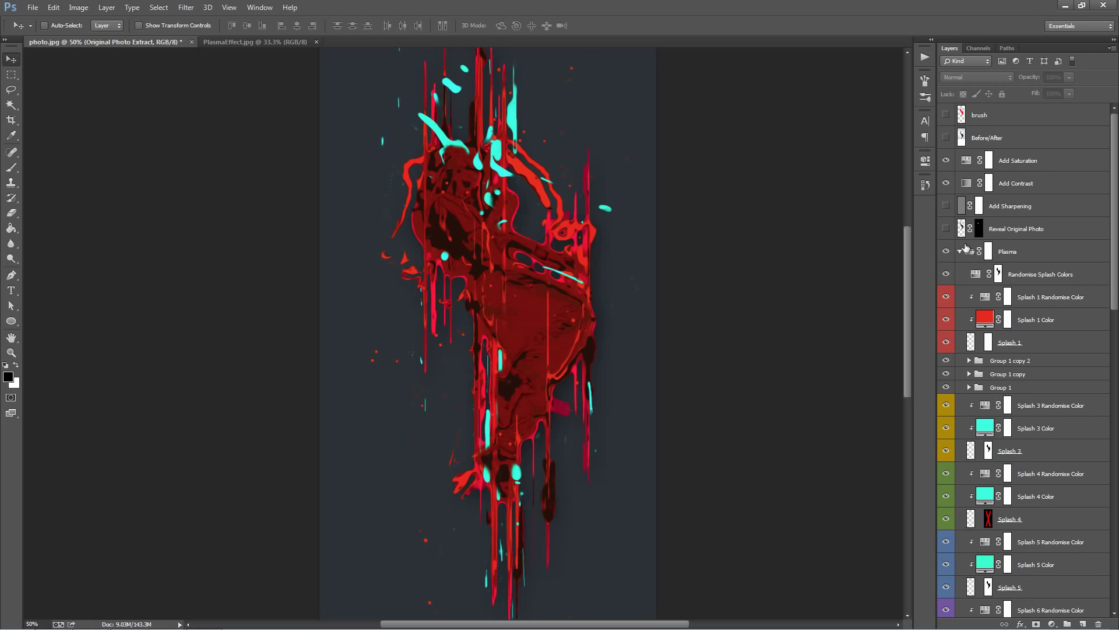
click(946, 229)
scroll(1020, 393, down, 10)
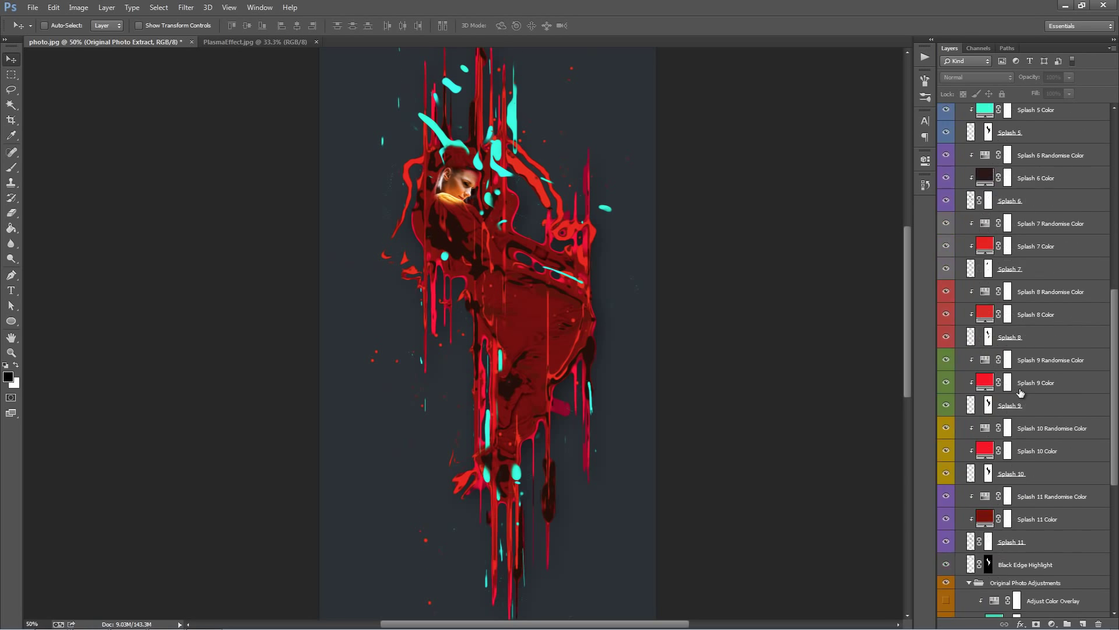
scroll(1020, 394, down, 3)
Reshow Original Photo Extract and enable Photo Filter 1 at density 71, browsing its presets.
click(946, 402)
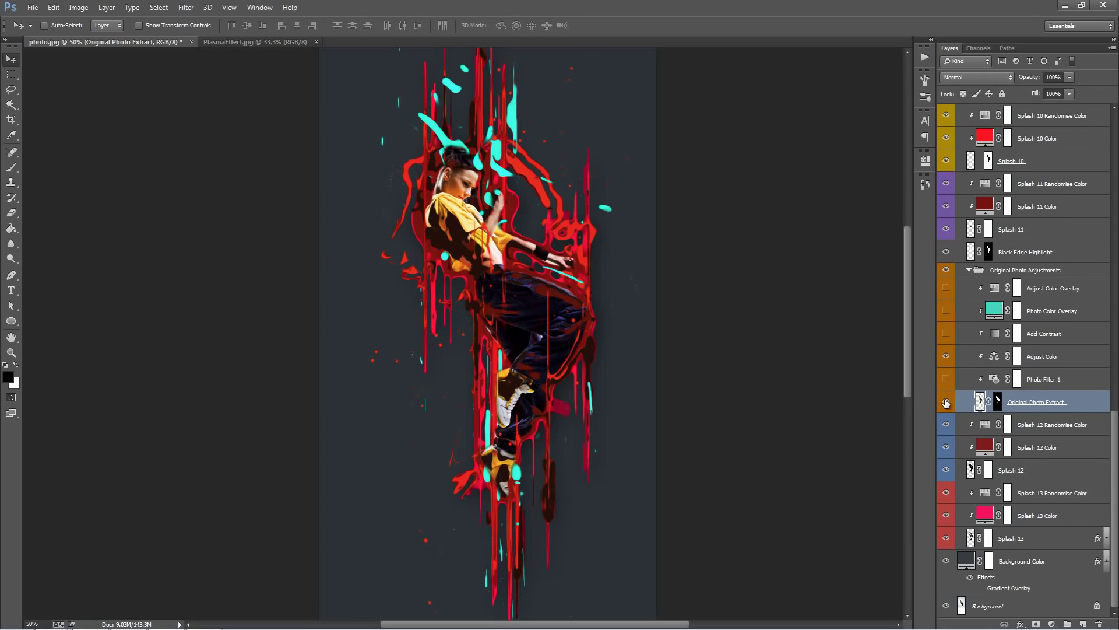
click(1047, 385)
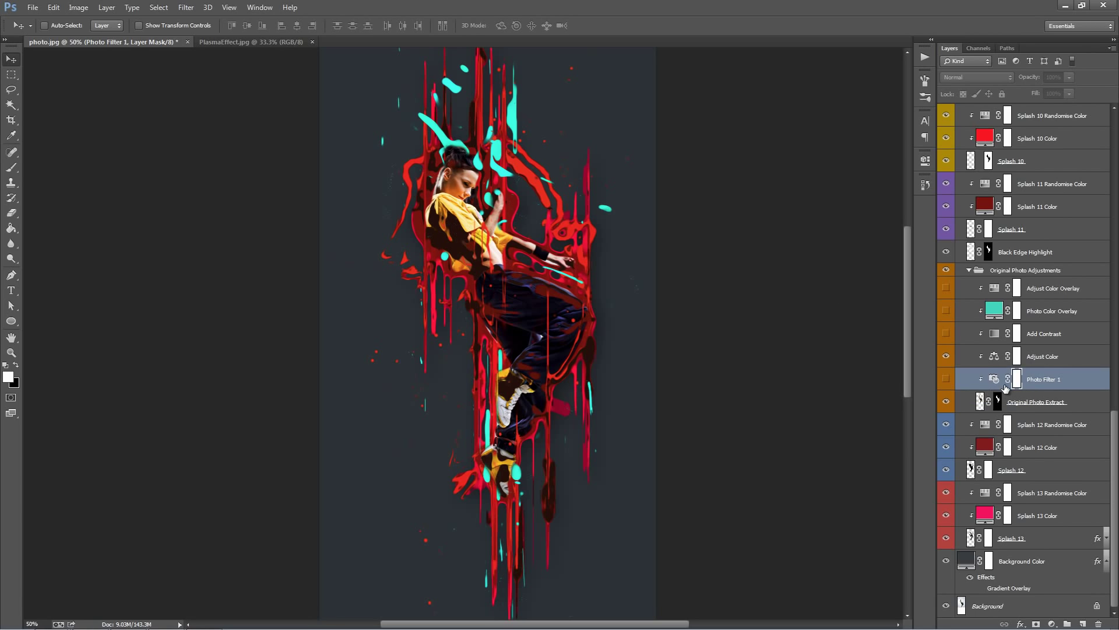
click(947, 380)
double_click(994, 379)
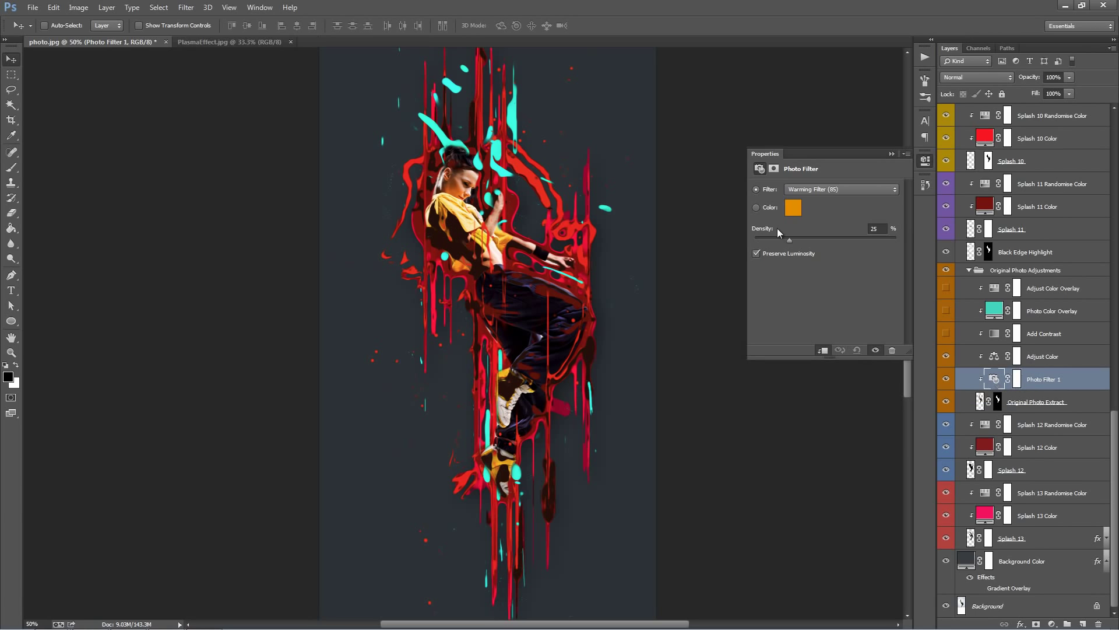
click(855, 246)
click(840, 191)
click(841, 198)
key(Down)
key(Down)
key(Down)
key(Down)
key(Down)
click(893, 154)
Review Adjust Color's Color Balance, then enable Add Contrast at 53% opacity.
click(1000, 358)
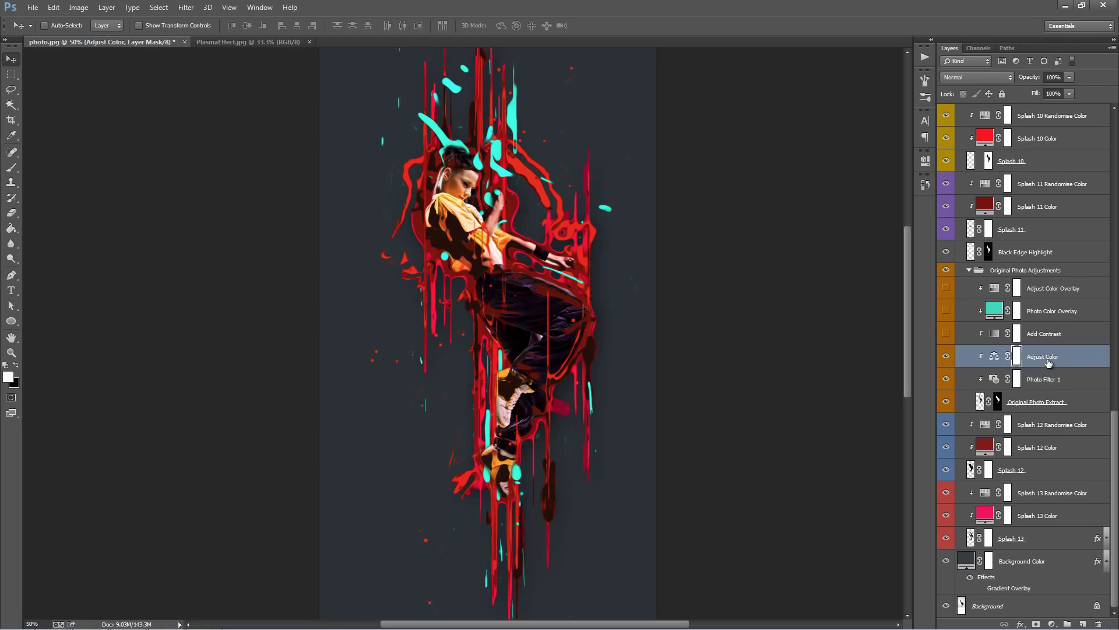
double_click(995, 357)
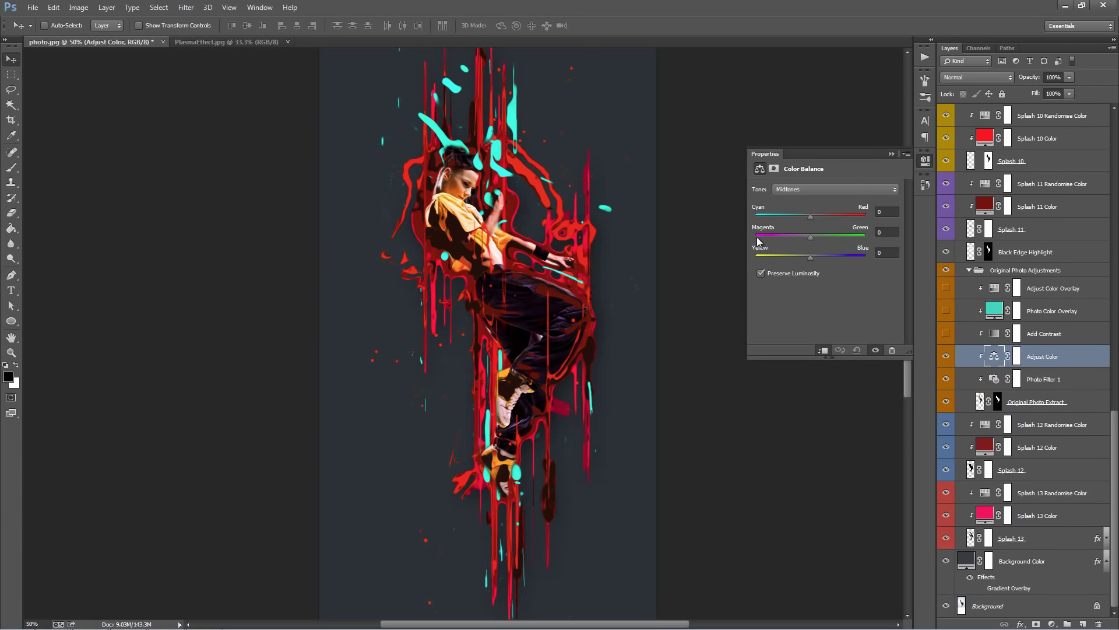
click(890, 154)
click(1017, 334)
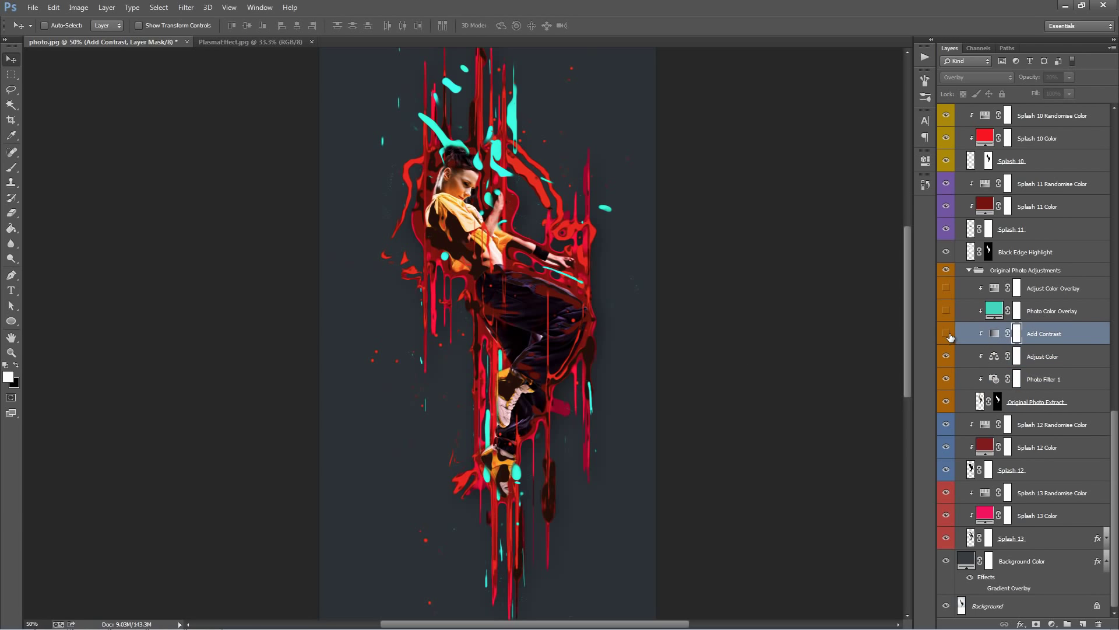
click(950, 336)
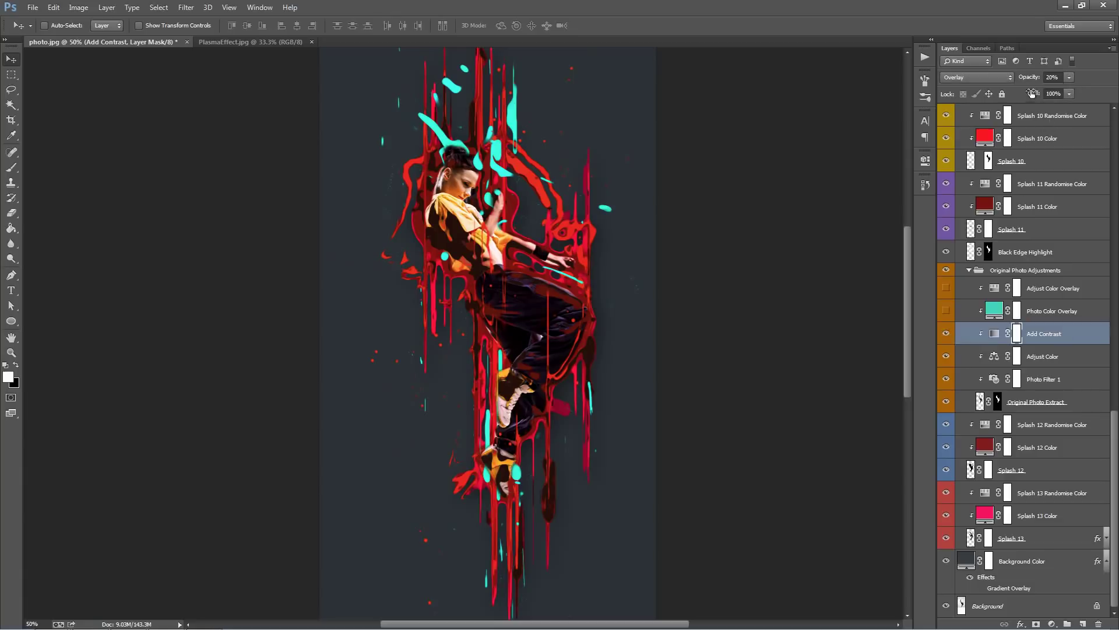
drag(1029, 81, 320, 128)
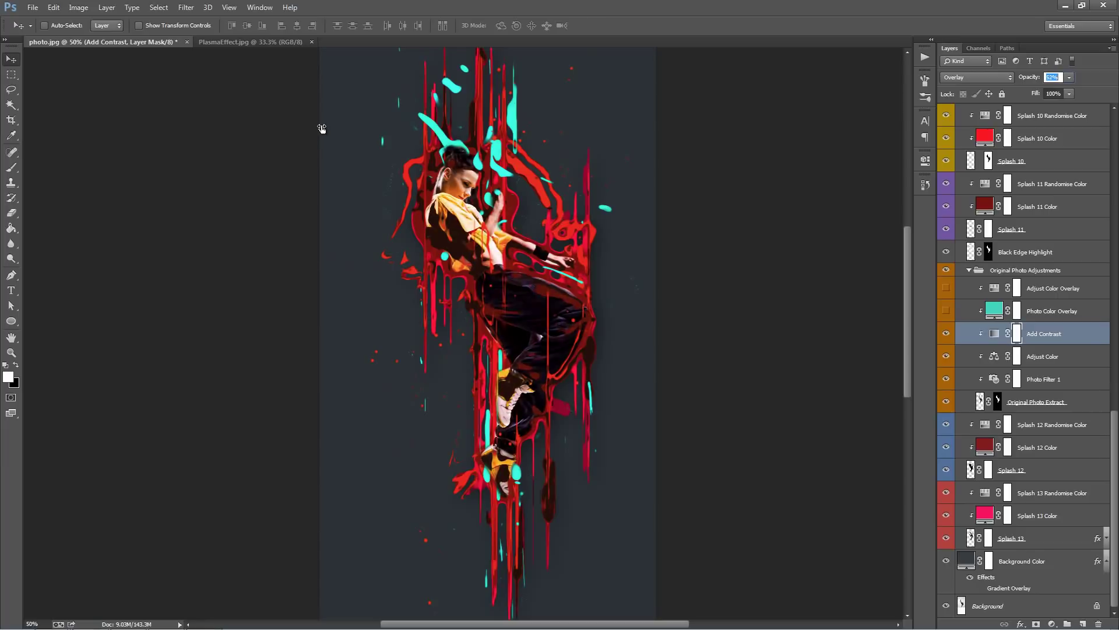
Preview the cyan Photo Color Overlay tint, leave it off, and select Adjust Color Overlay.
click(1030, 312)
click(946, 311)
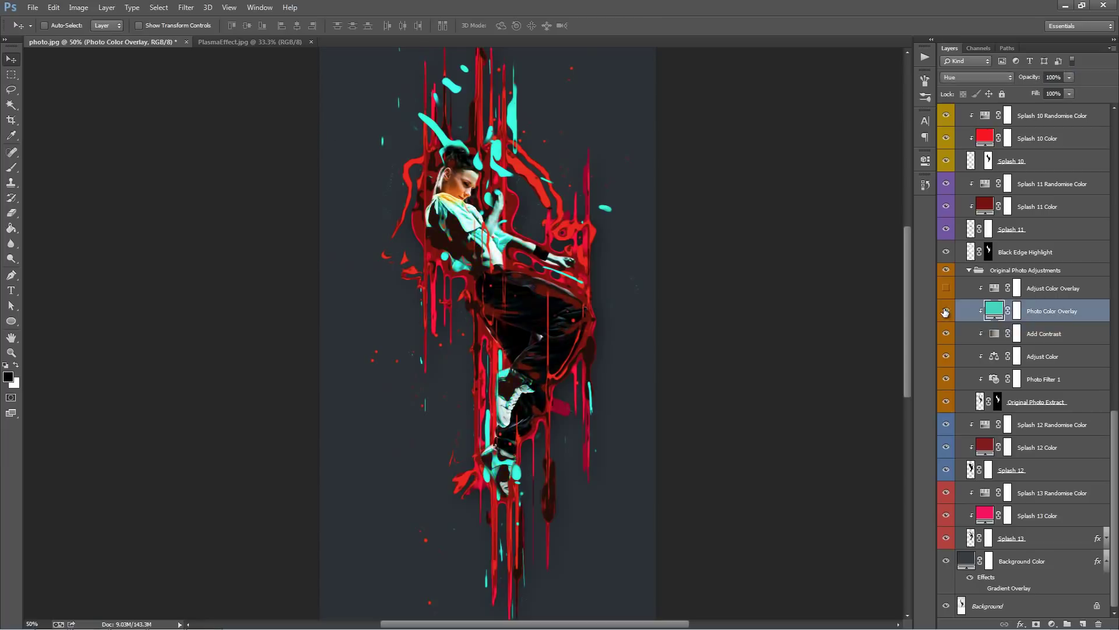
click(945, 311)
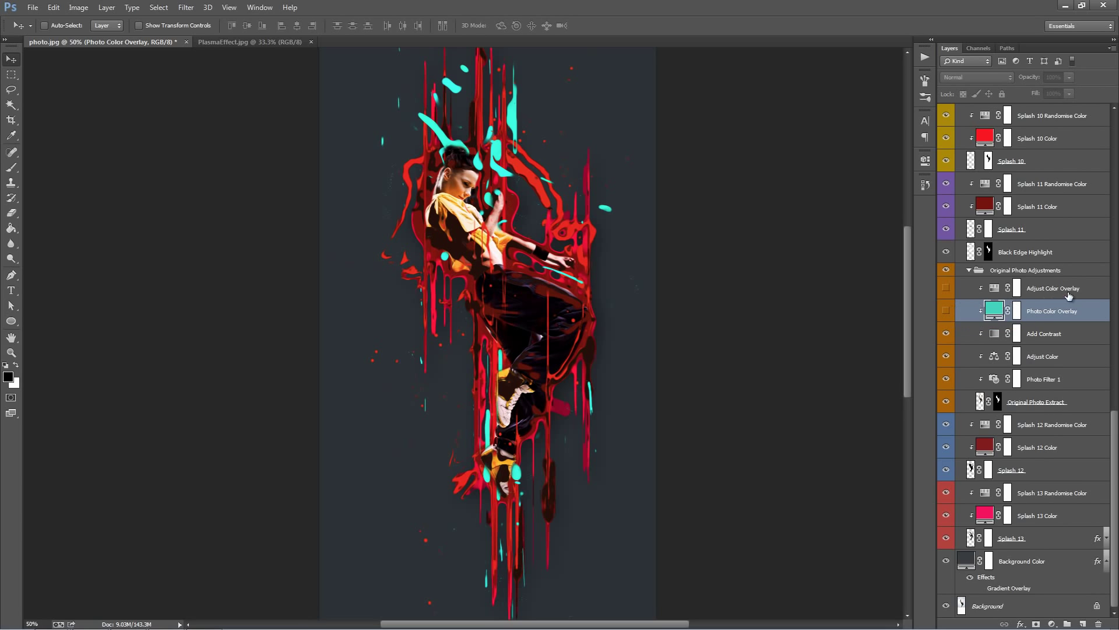
key(alt+bracketright)
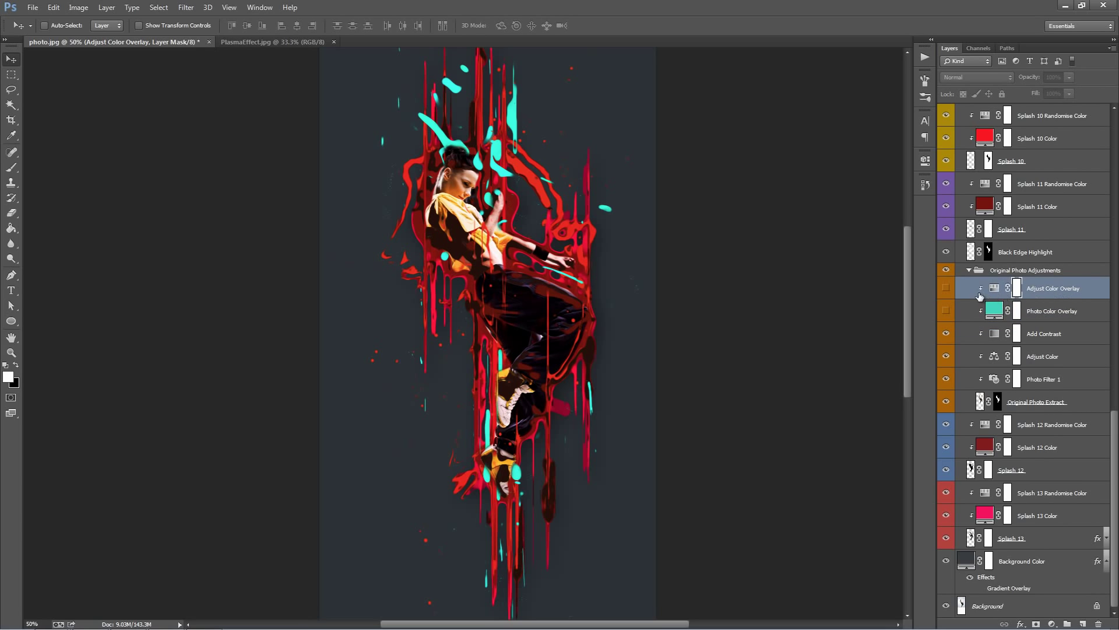
Show Adjust Color Overlay and set its hue to about -29, turning the clothing pink-red.
click(946, 288)
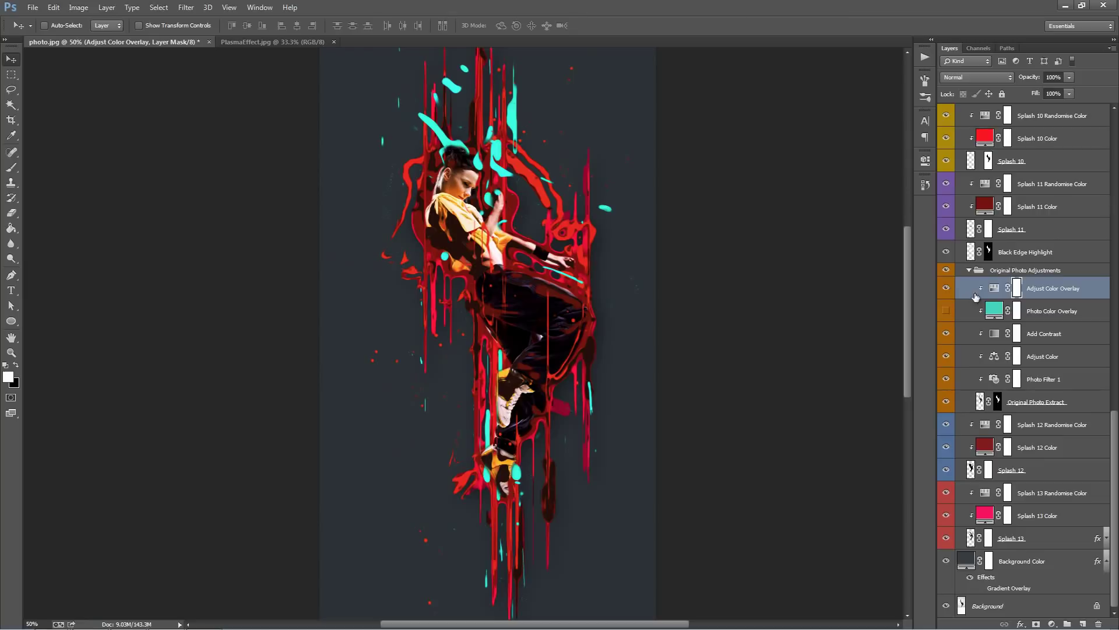
double_click(994, 288)
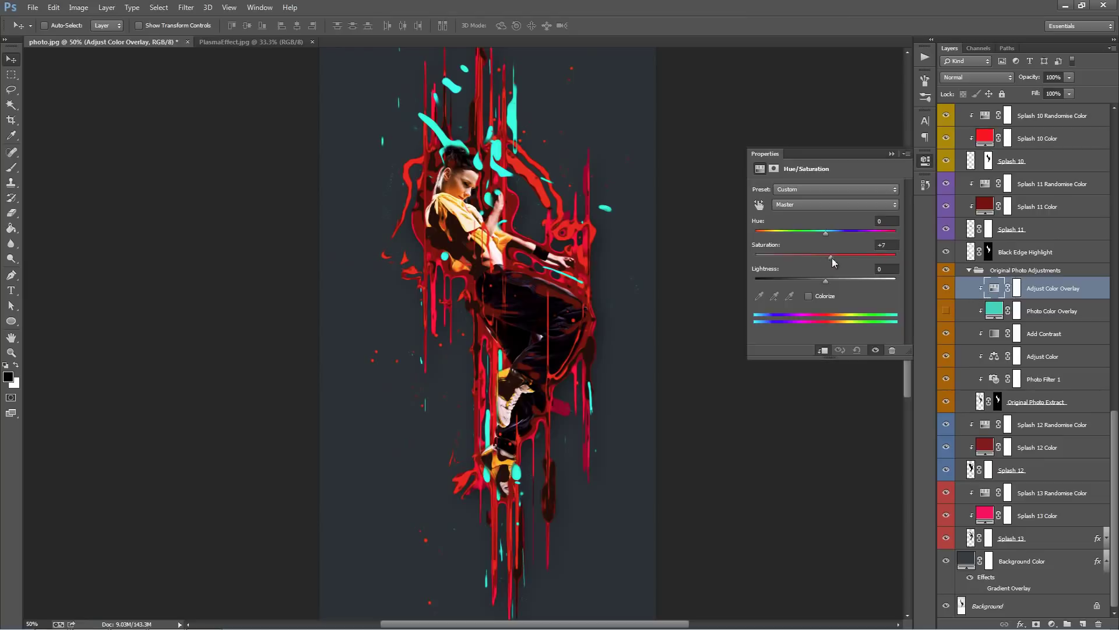
drag(848, 257, 890, 245)
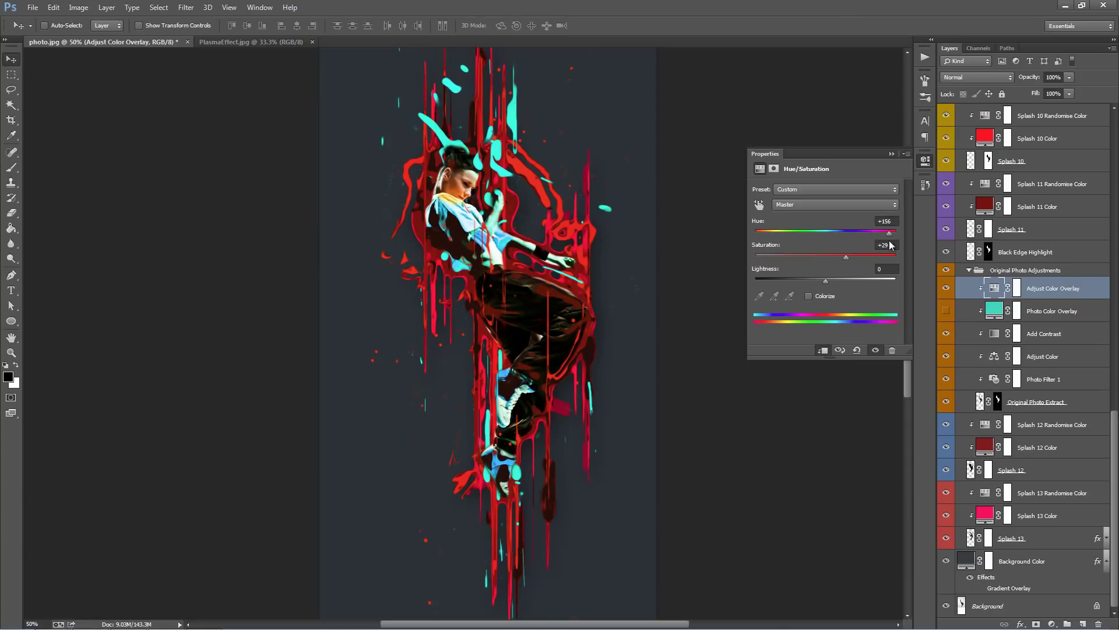
click(252, 43)
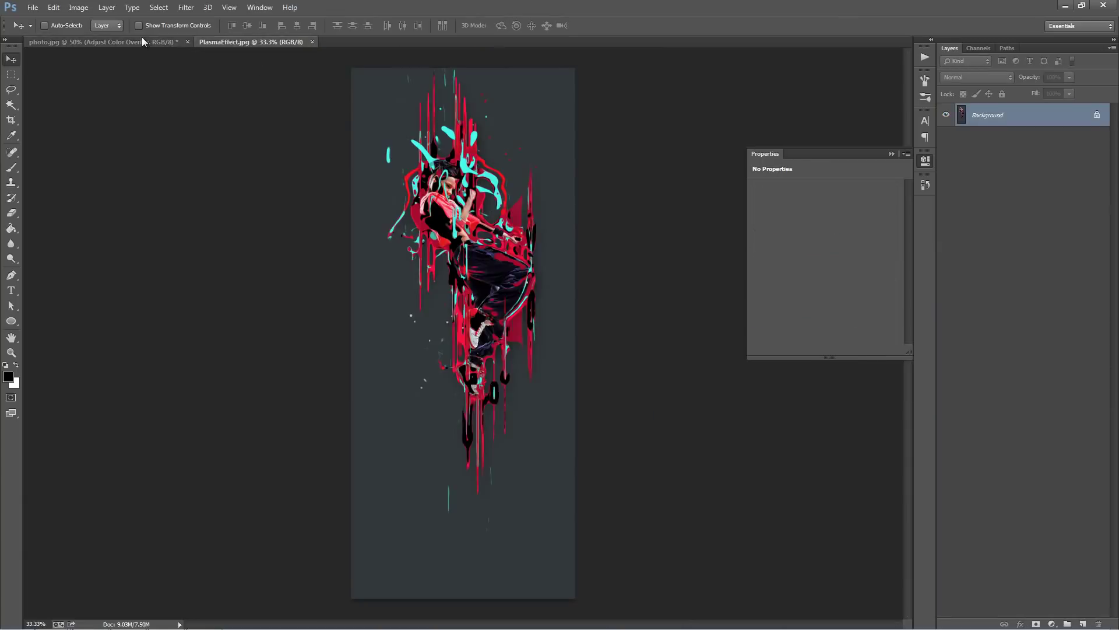
click(138, 39)
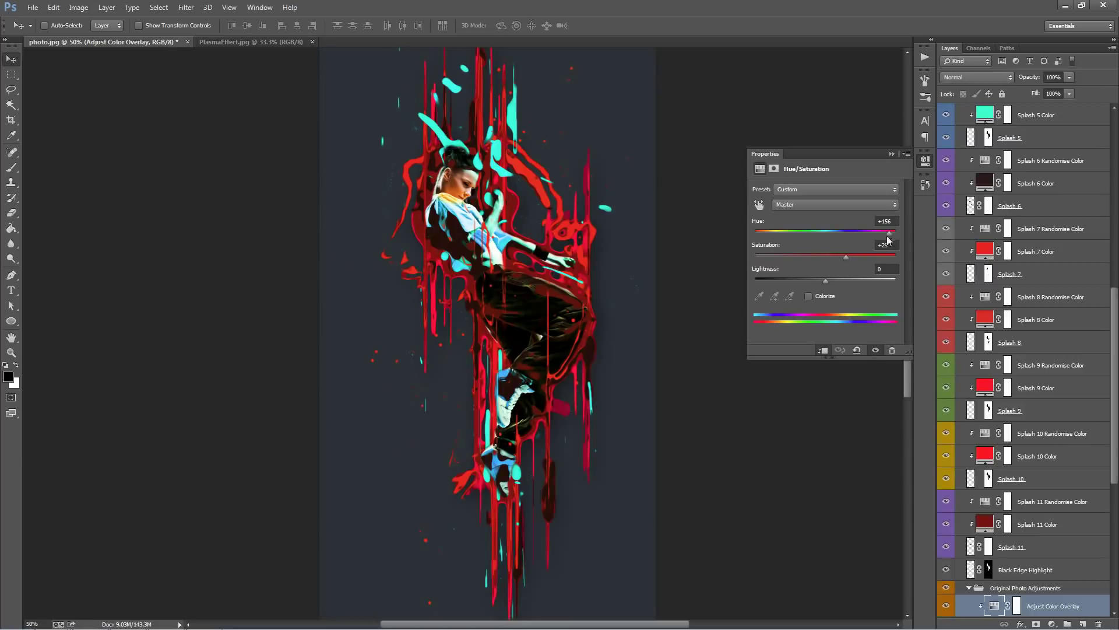
drag(889, 232, 796, 231)
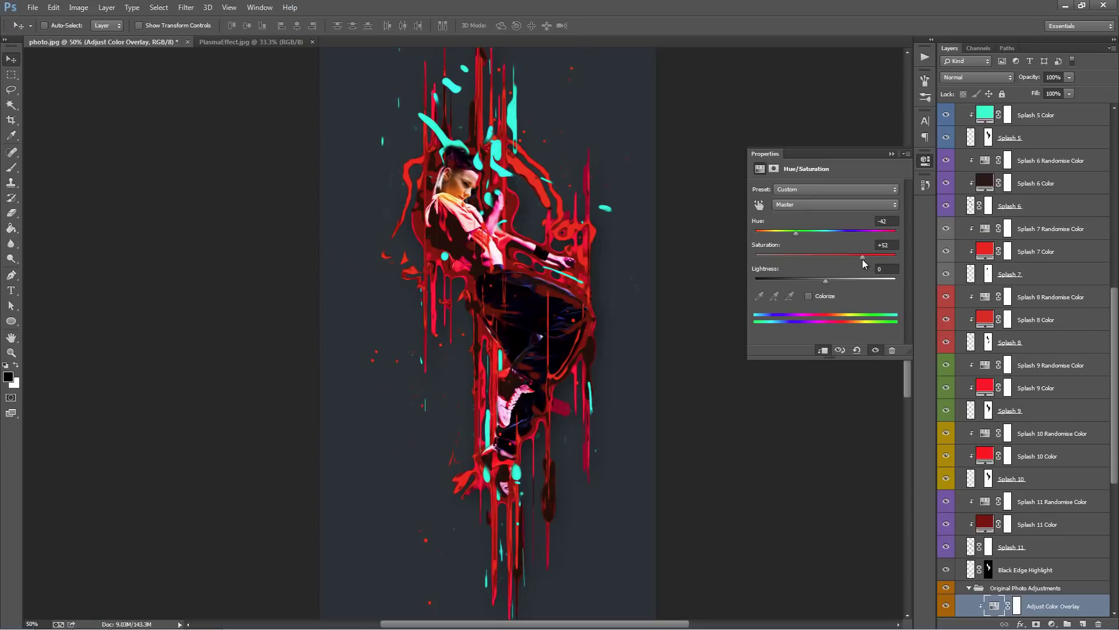
mouse_move(799, 231)
mouse_down()
mouse_move(788, 232)
mouse_move(805, 234)
mouse_up()
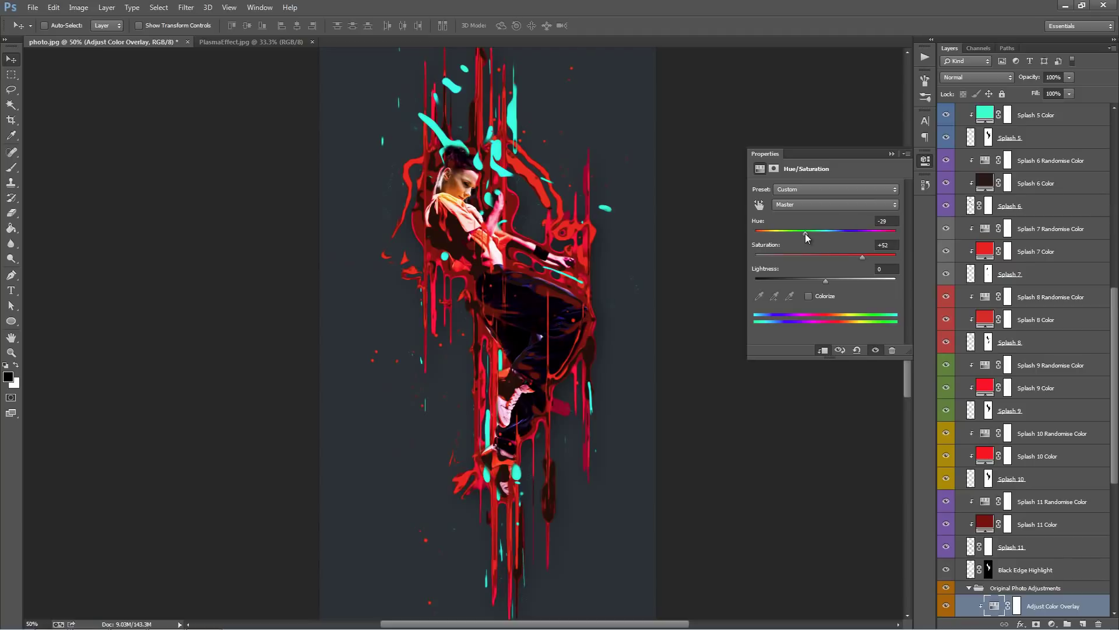
click(891, 155)
scroll(1010, 216, up, 15)
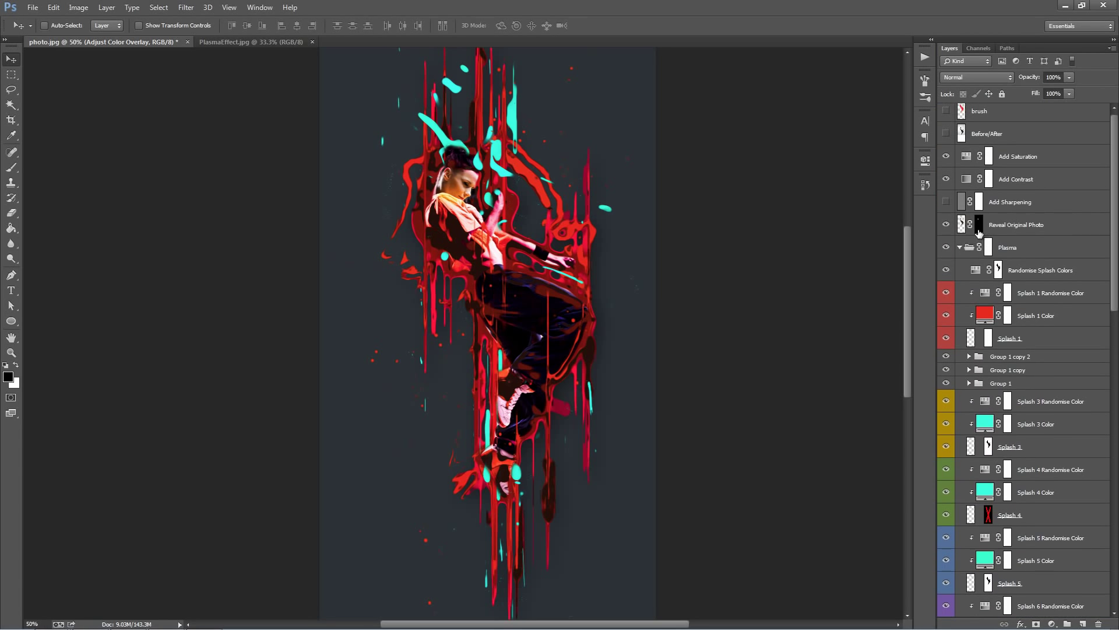
Paint the Reveal Original Photo mask with a 150 px brush from the dancer's head to chest.
click(979, 224)
key(b)
key(x)
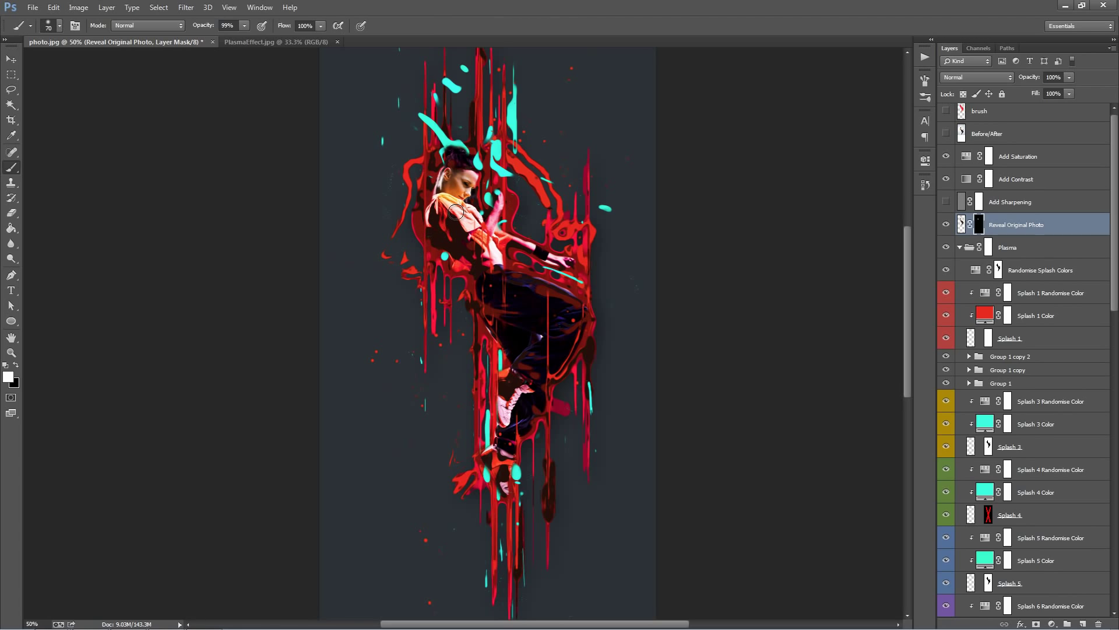
key(bracketright)
key(bracketright)
key(bracketright)
key(bracketright)
key(bracketright)
key(x)
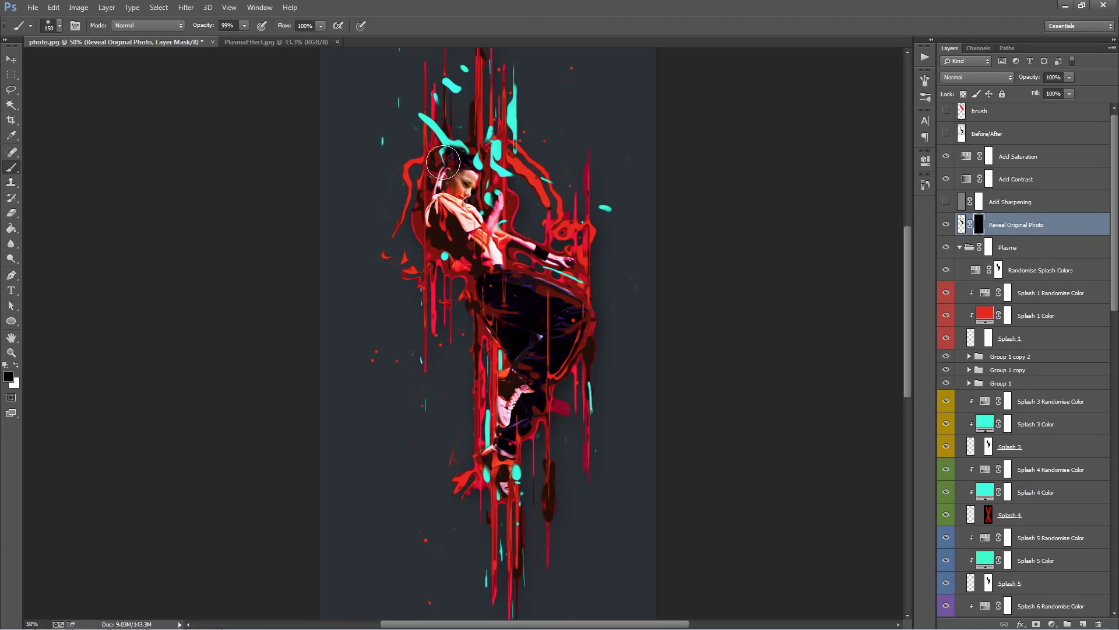
mouse_move(443, 162)
mouse_down()
mouse_move(434, 213)
mouse_move(477, 246)
mouse_move(493, 210)
mouse_up()
key(v)
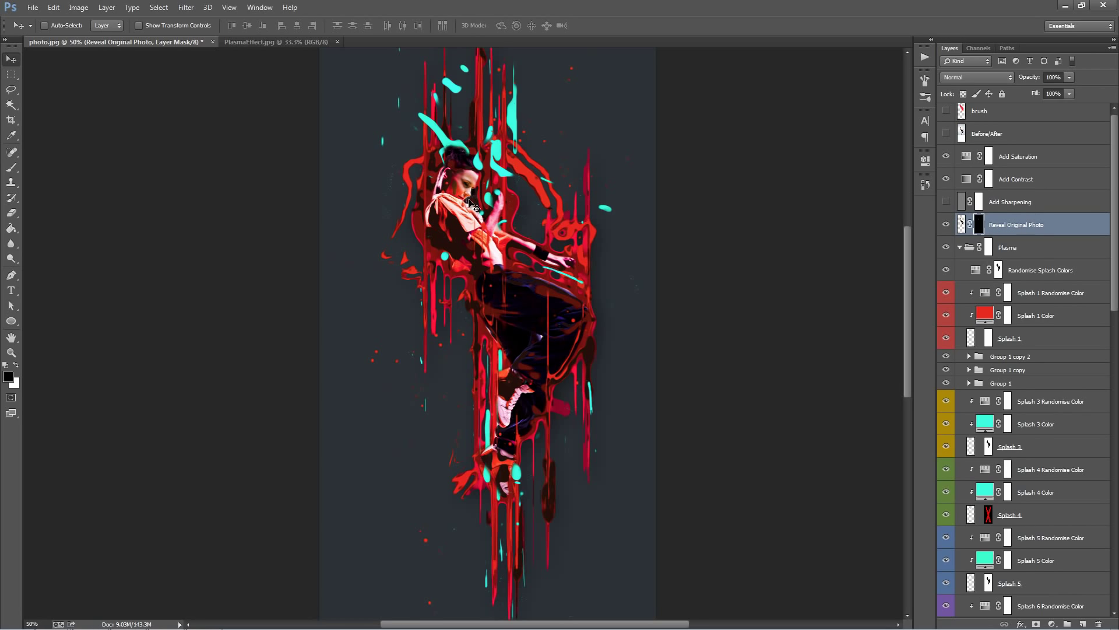
click(1033, 228)
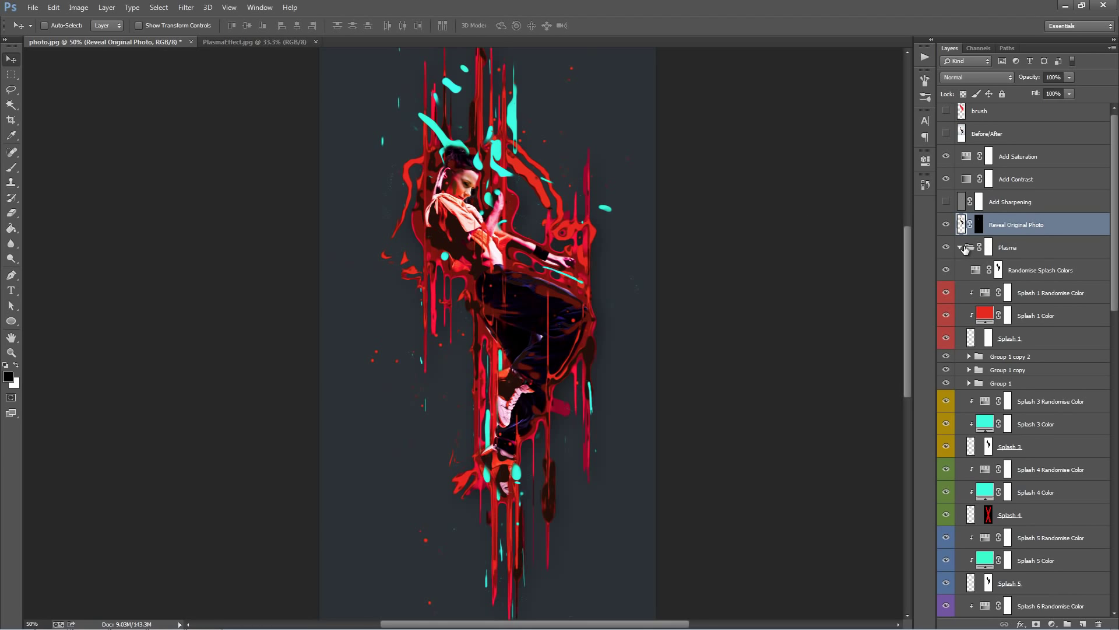
scroll(981, 389, down, 15)
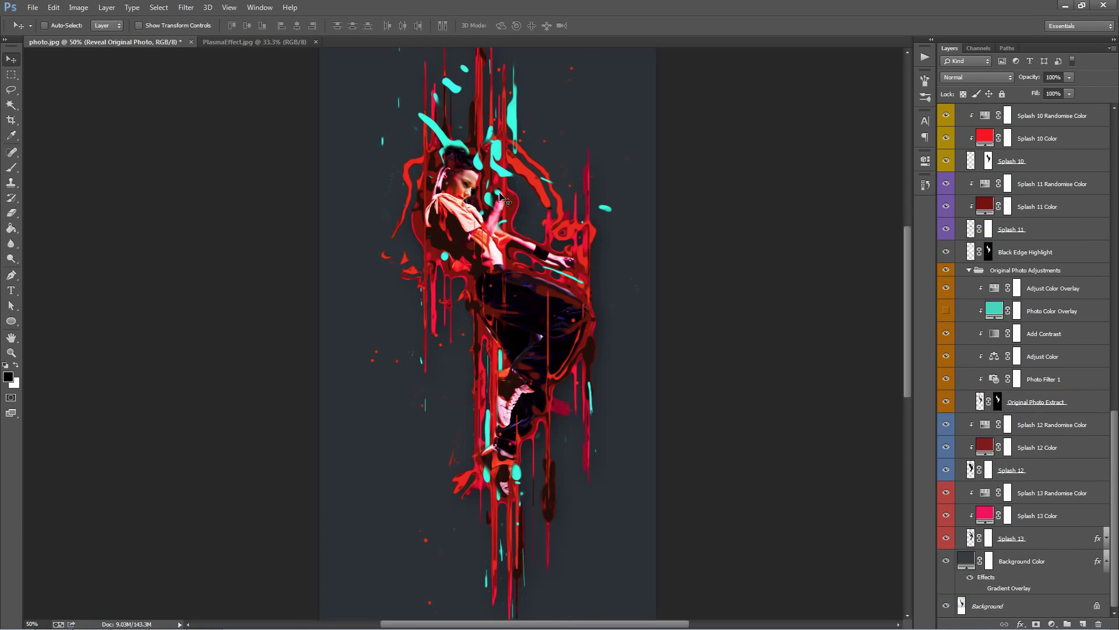
scroll(481, 195, down, 2)
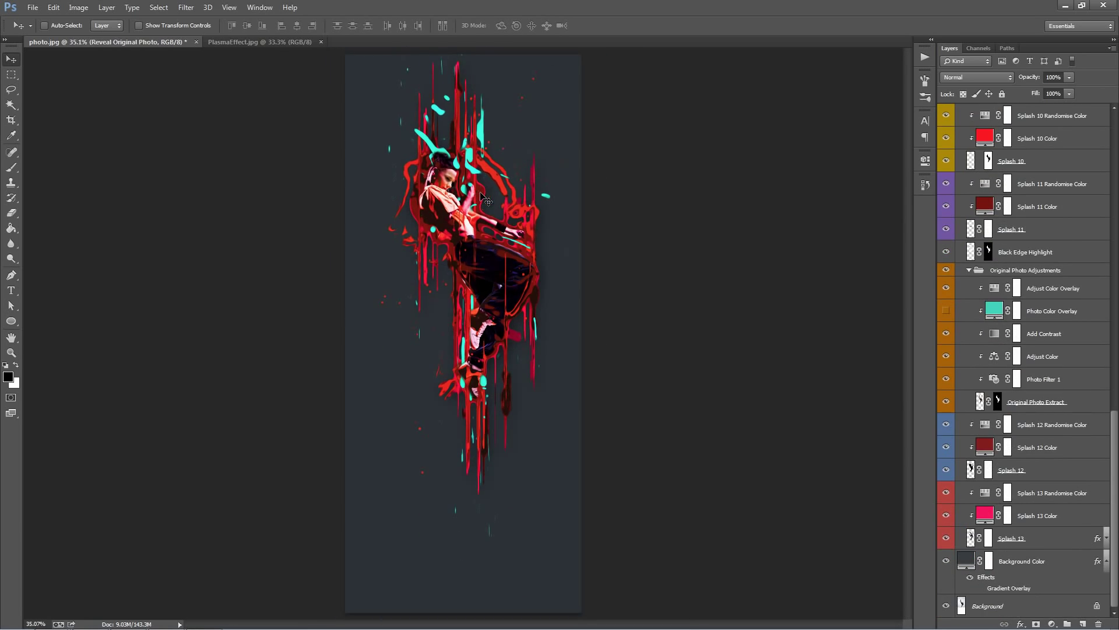
click(959, 566)
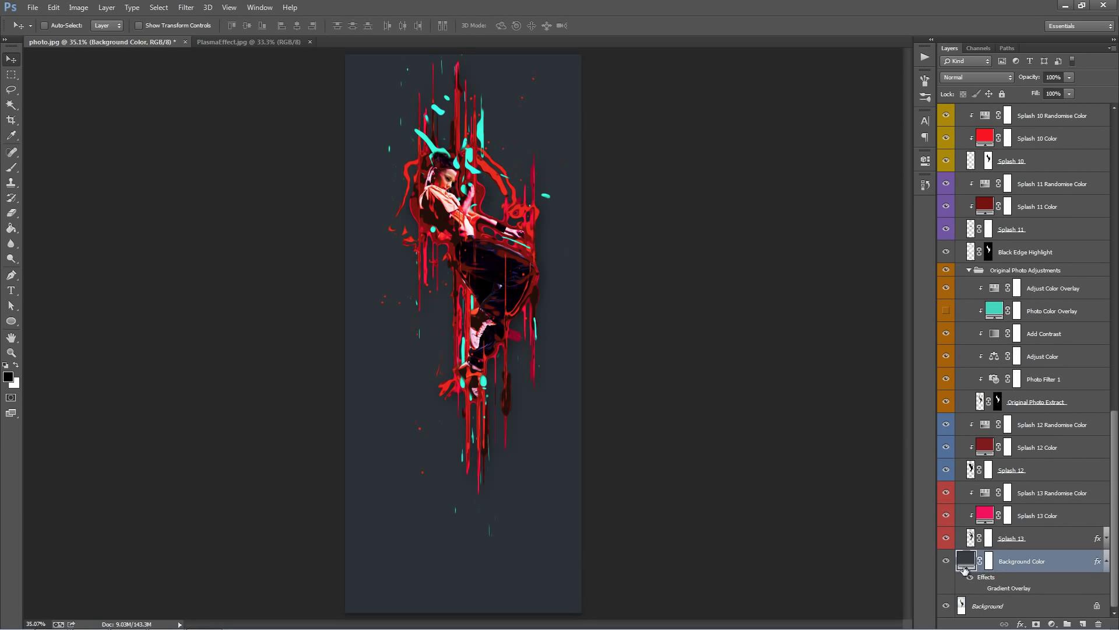
click(945, 562)
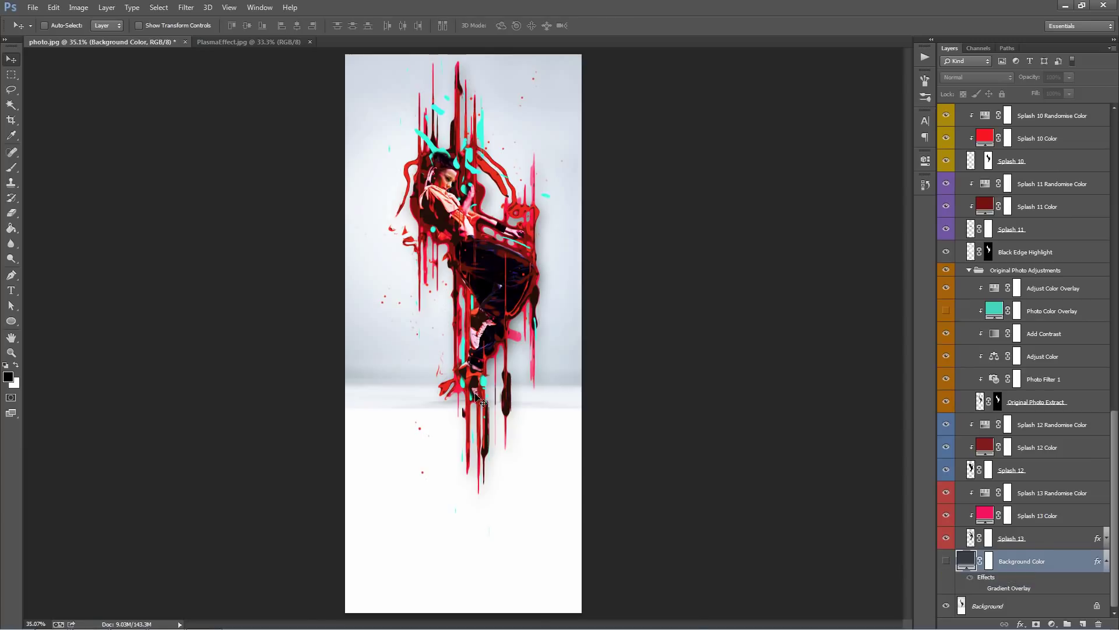
scroll(499, 356, up, 1)
scroll(500, 357, up, 1)
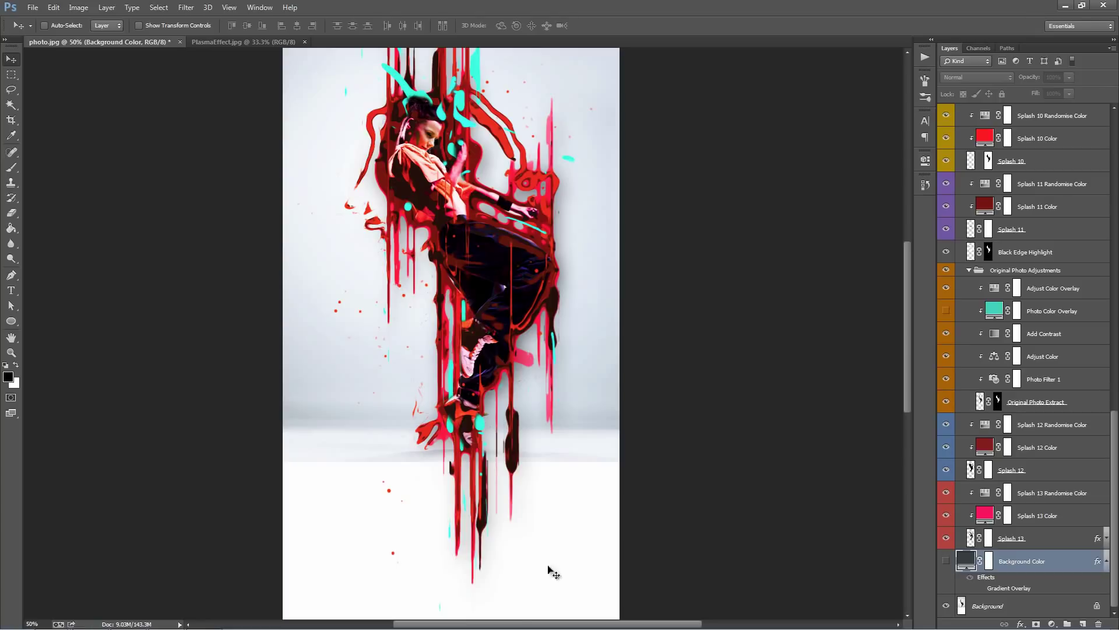
scroll(333, 484, down, 1)
scroll(332, 483, up, 1)
scroll(605, 470, up, 1)
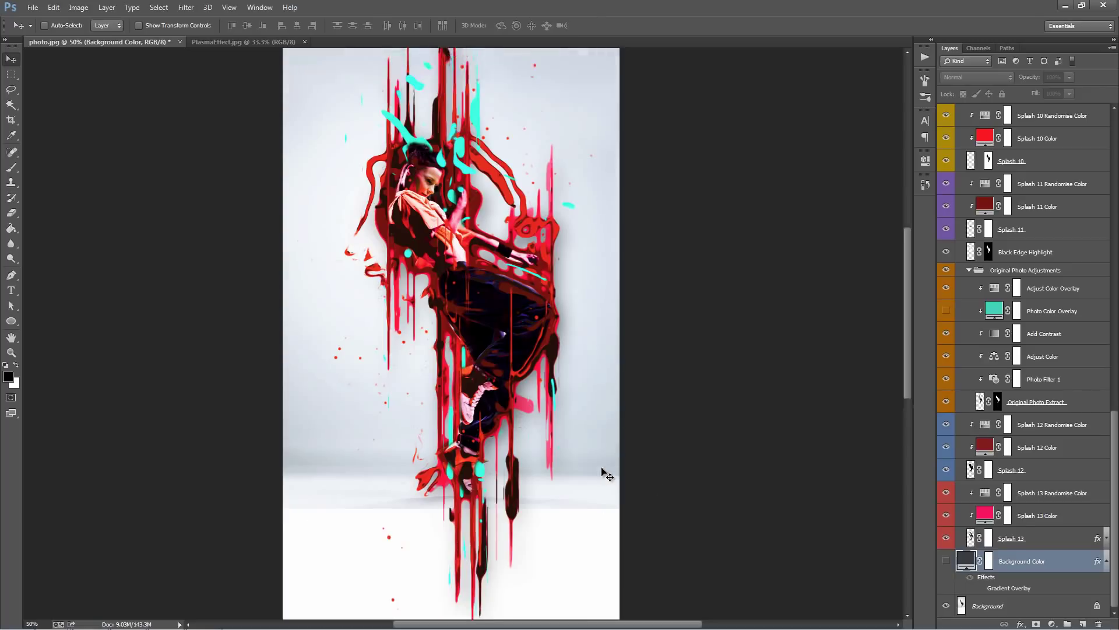
scroll(604, 470, down, 1)
click(946, 561)
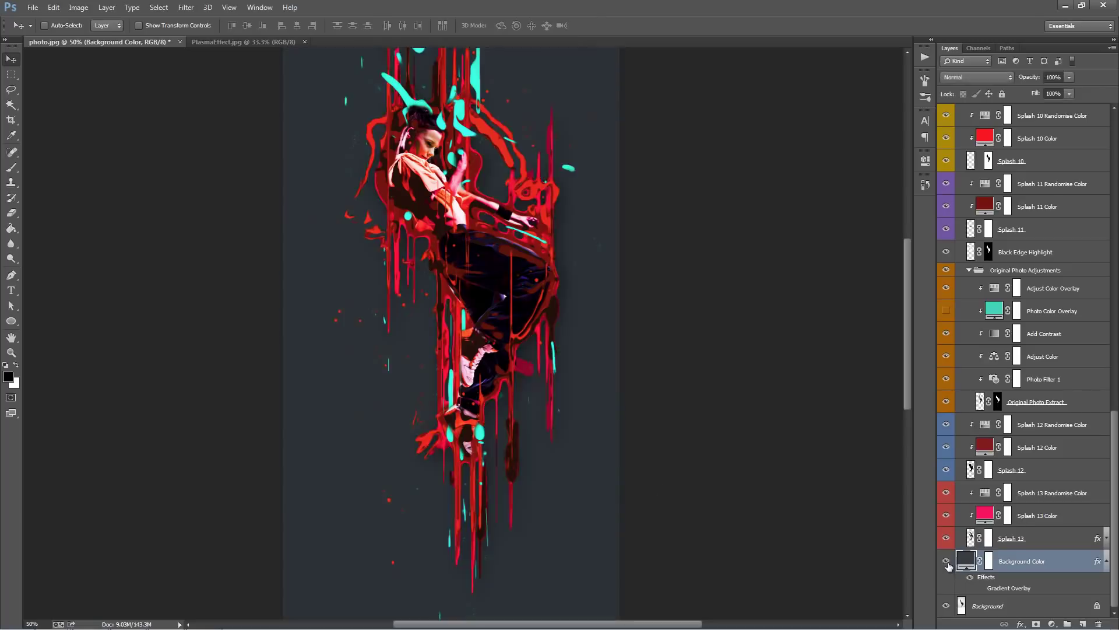
scroll(698, 416, up, 3)
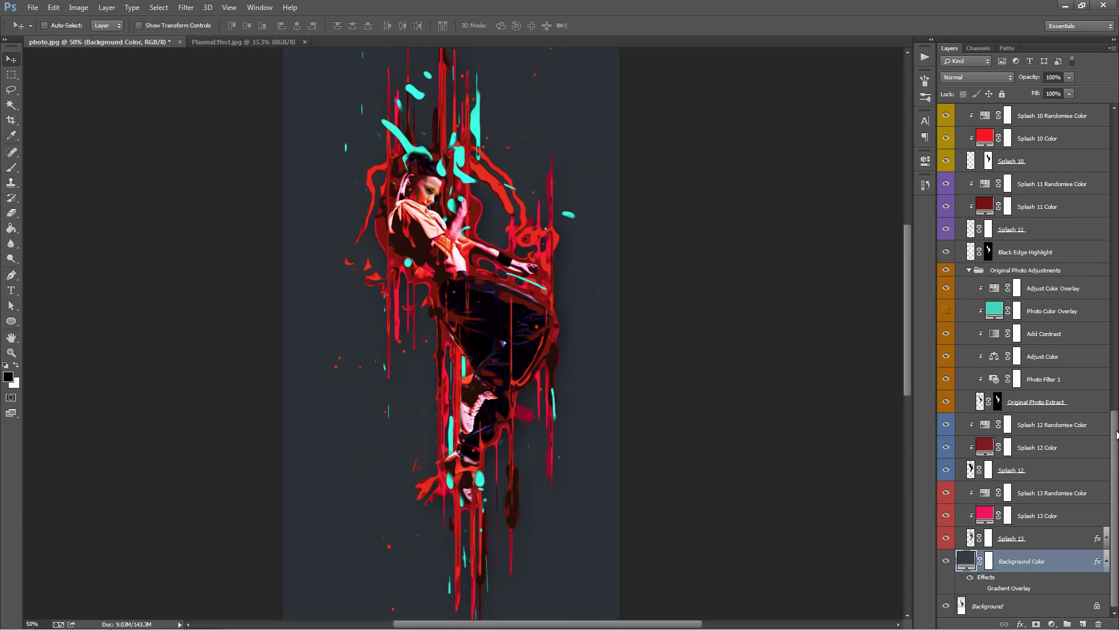
drag(1116, 434, 1114, 134)
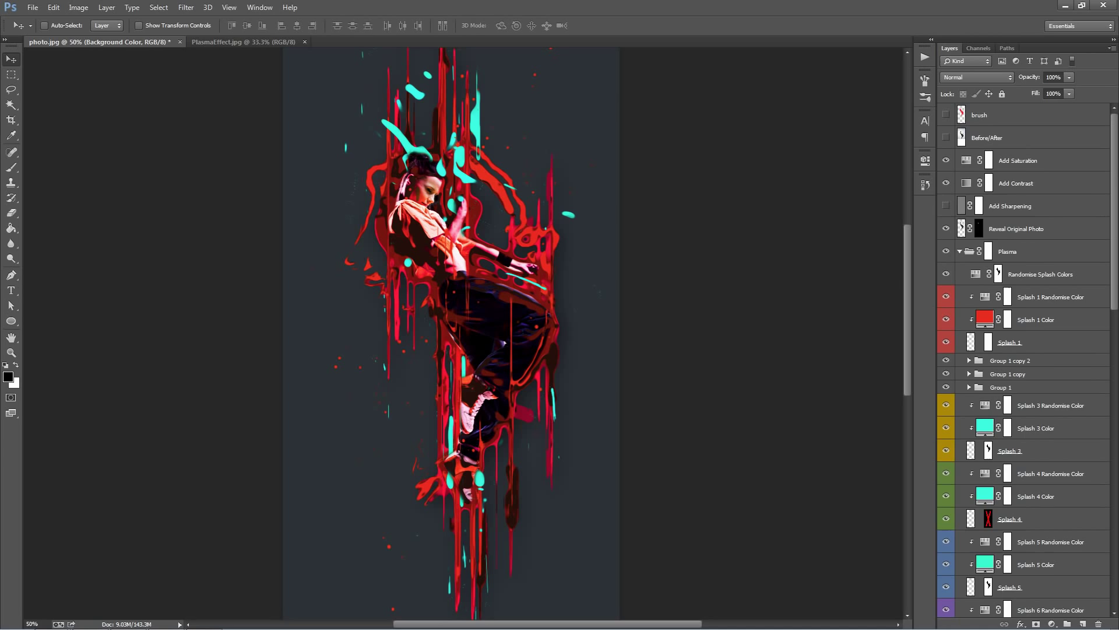
Collapse Plasma and flatten the image, discarding hidden layers.
click(970, 255)
click(960, 251)
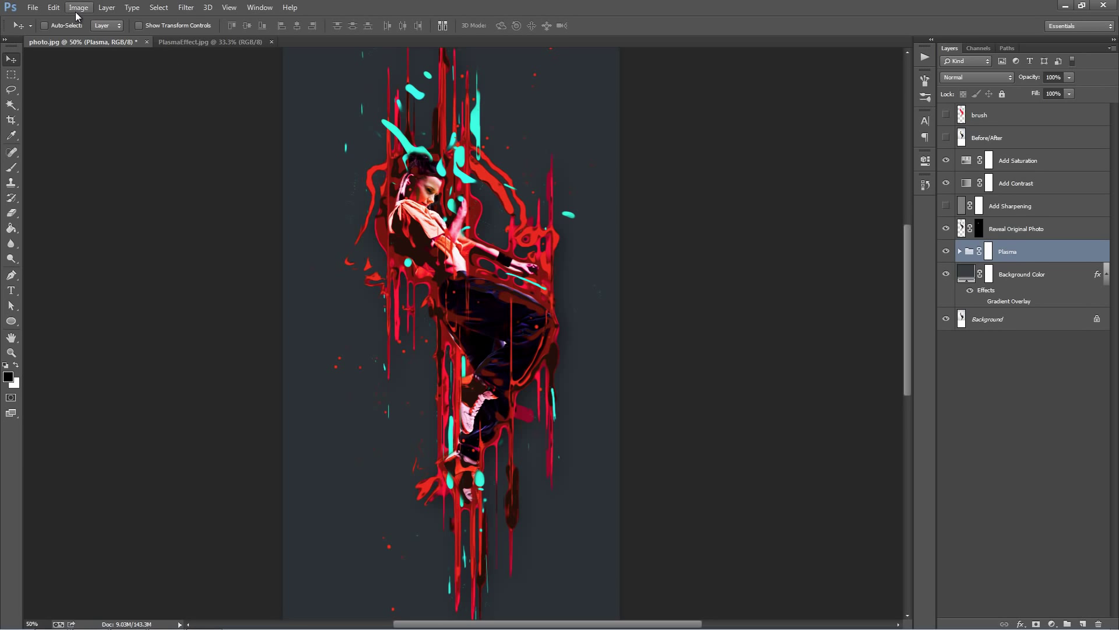
click(107, 7)
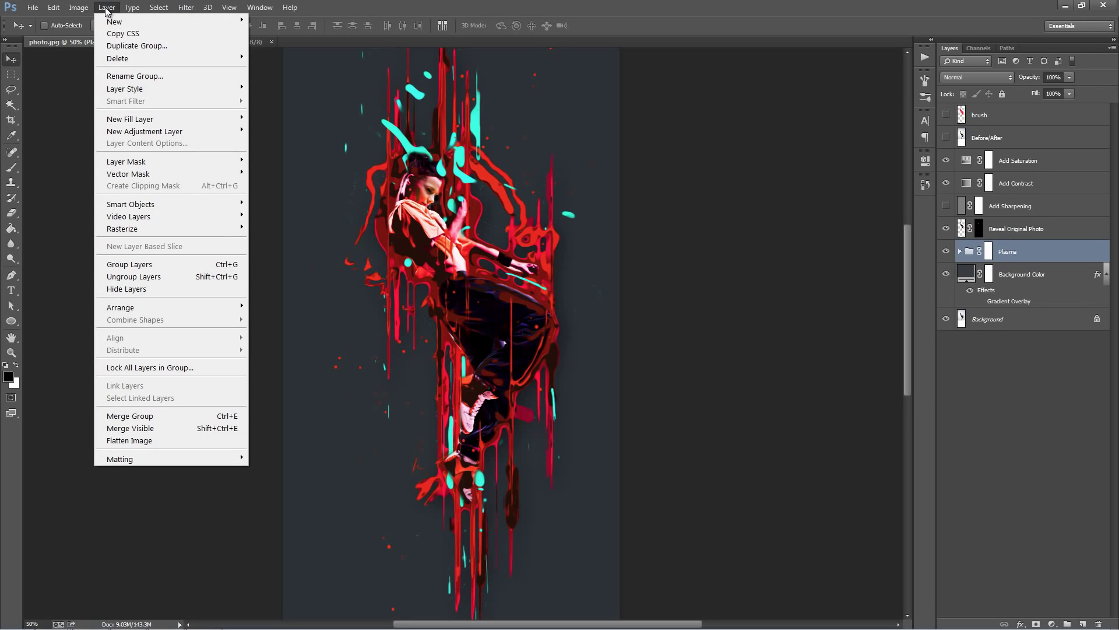
click(158, 441)
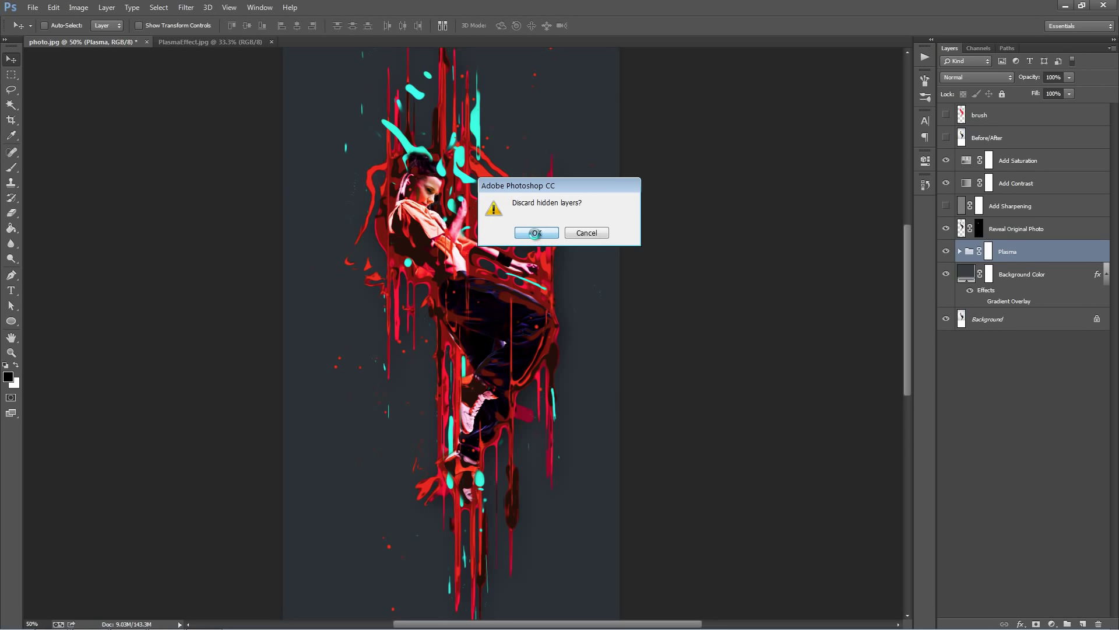
click(536, 233)
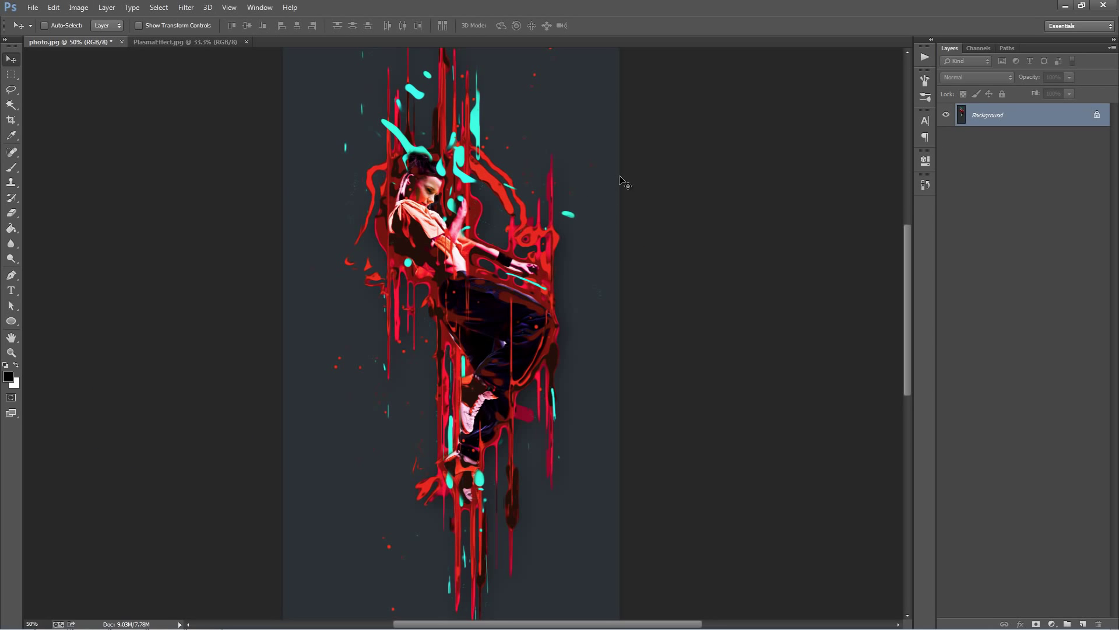
Apply Smart Sharpen with amount 160 and radius 0.3.
key(alt+t)
mouse_move(303, 212)
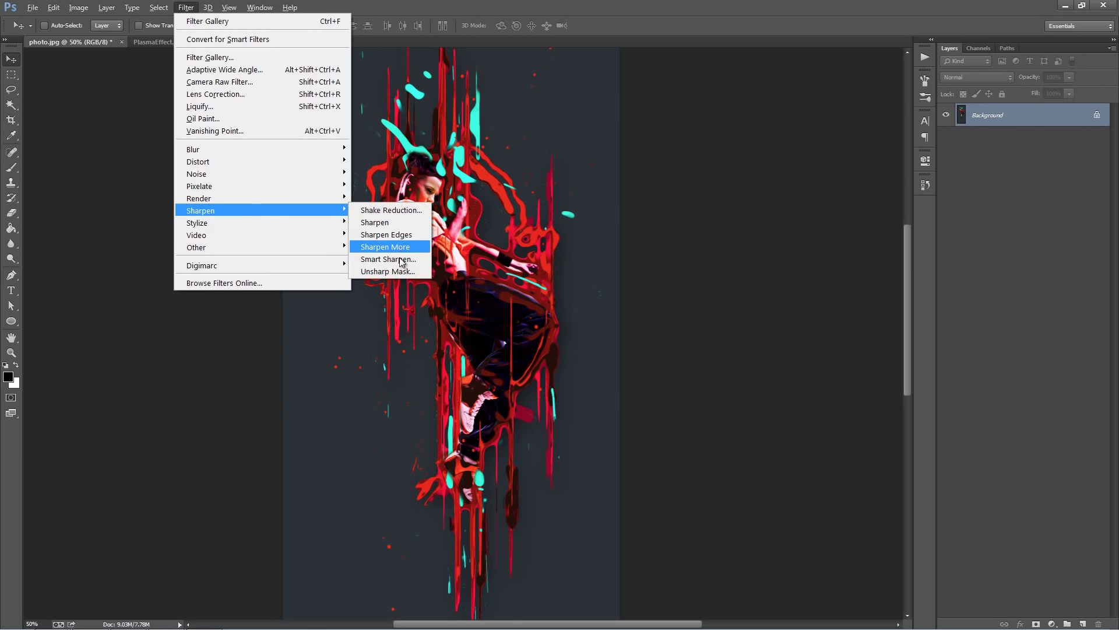
click(400, 257)
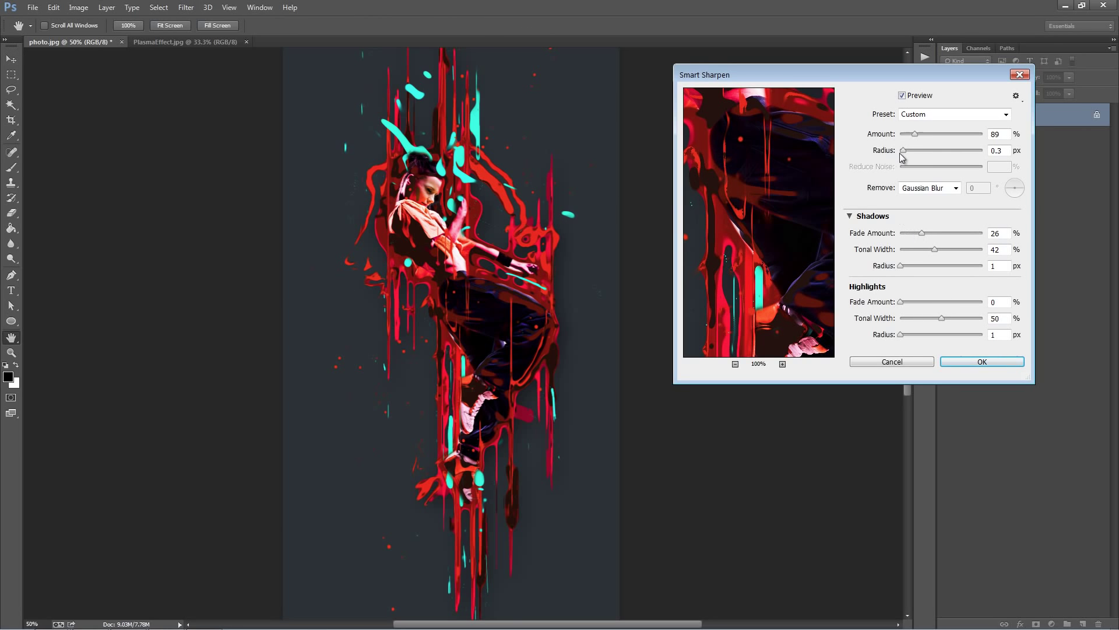
double_click(997, 150)
drag(918, 134, 928, 135)
click(1012, 362)
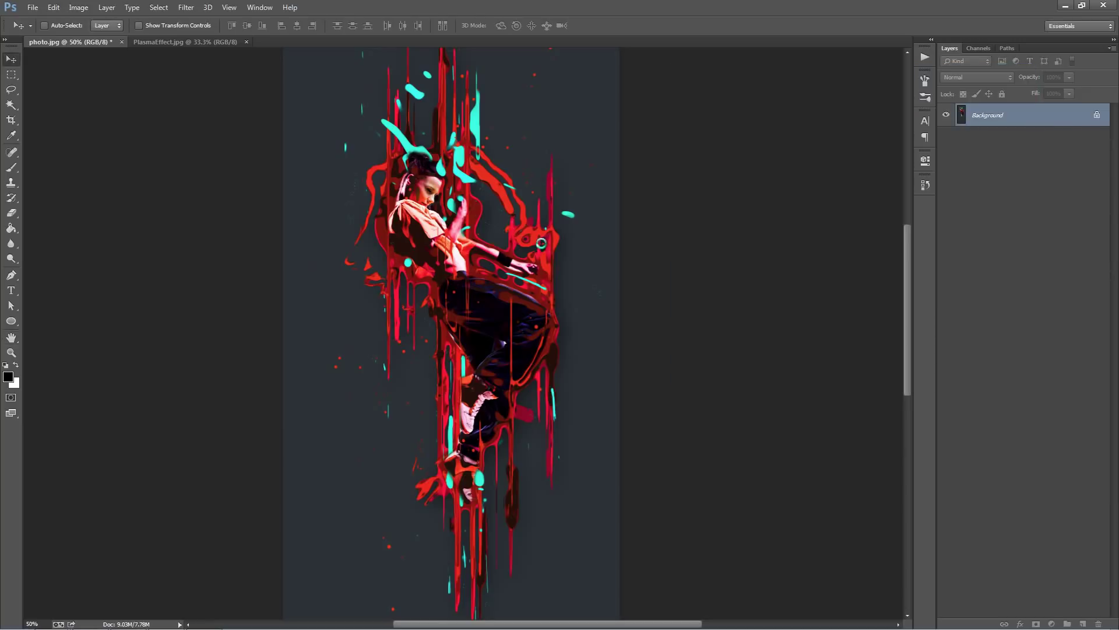
Add a new Layer 1 set to the Linear Dodge (Add) blend mode.
drag(477, 207, 529, 233)
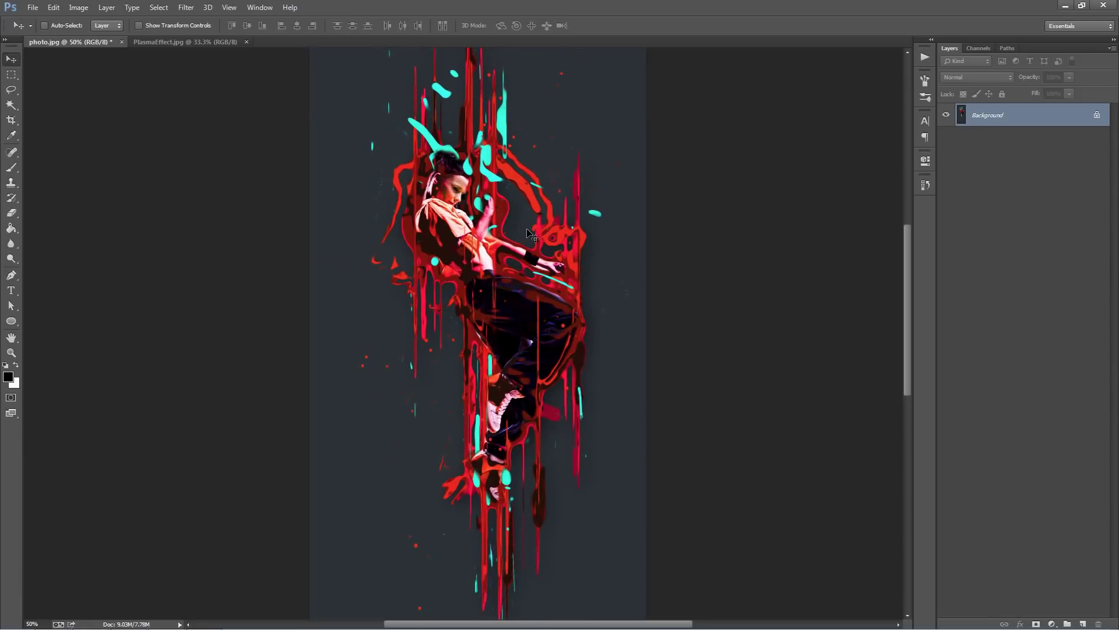
key(ctrl+shift+n)
key(Return)
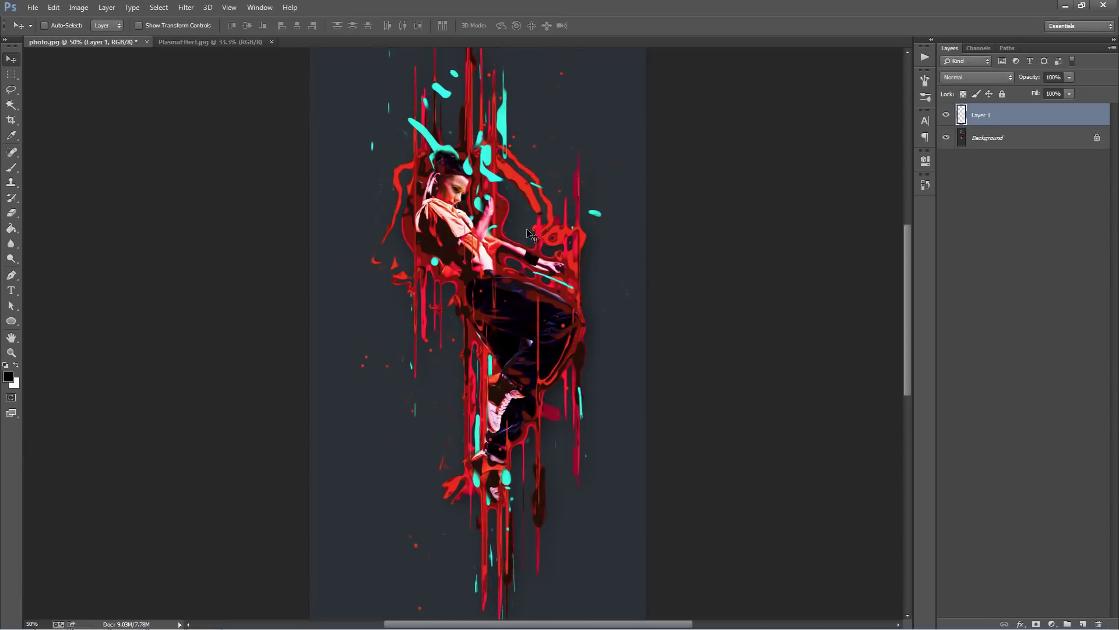
click(1010, 77)
click(1000, 206)
Pick a 500 px soft round brush and sample the splash's red as the foreground colour.
key(b)
right_click(450, 305)
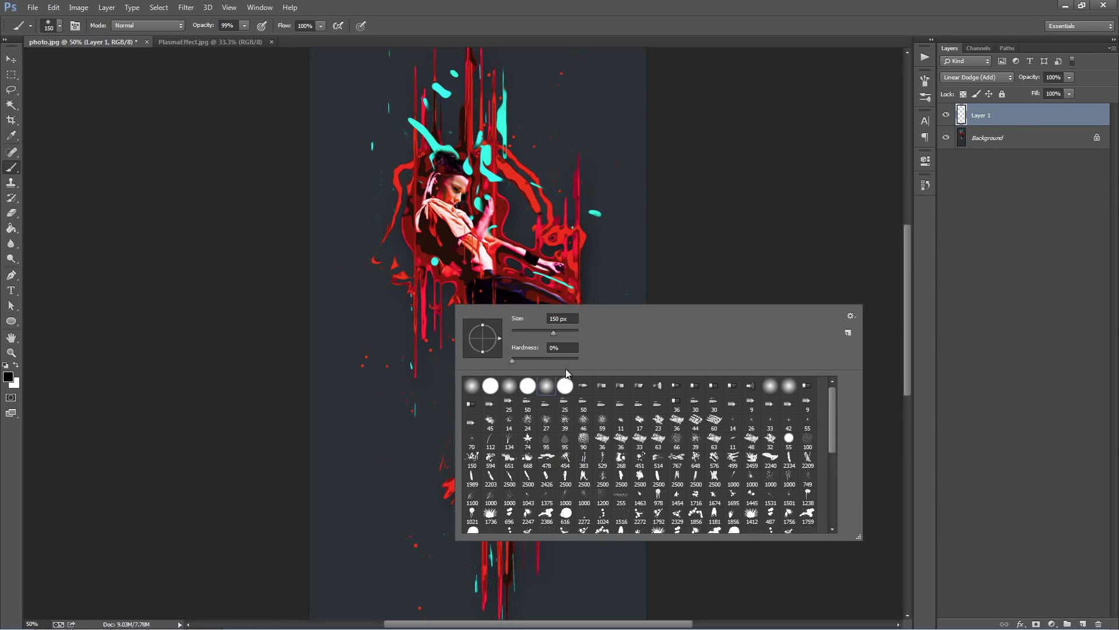
click(548, 385)
key(bracketright)
key(bracketright)
key(bracketright)
key(bracketright)
key(bracketright)
key(bracketright)
key(bracketright)
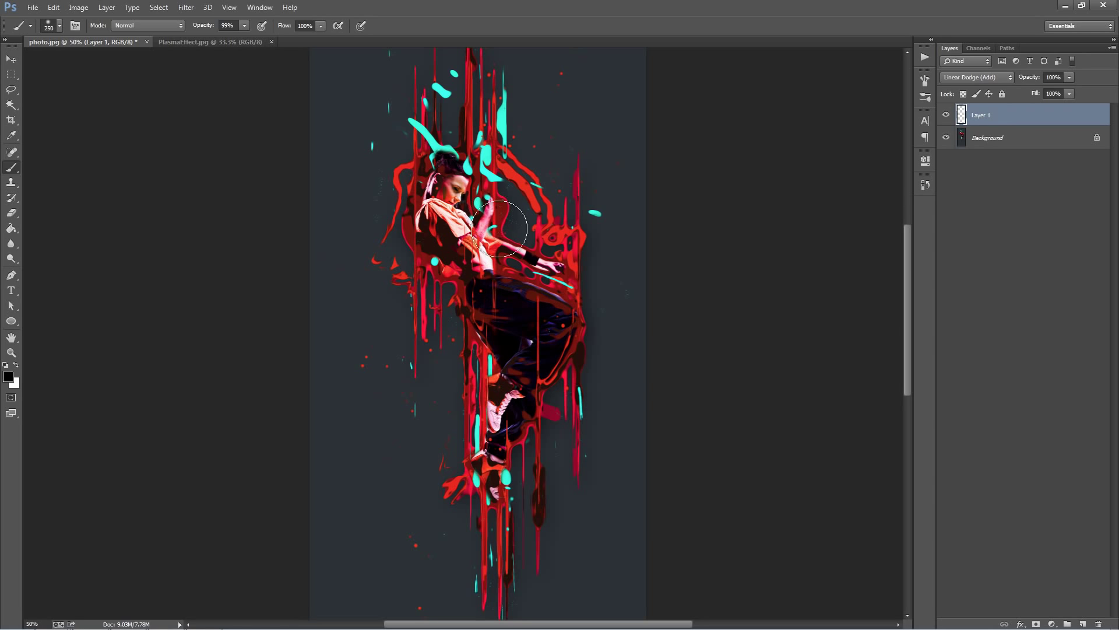
key(bracketleft)
click(8, 379)
click(564, 233)
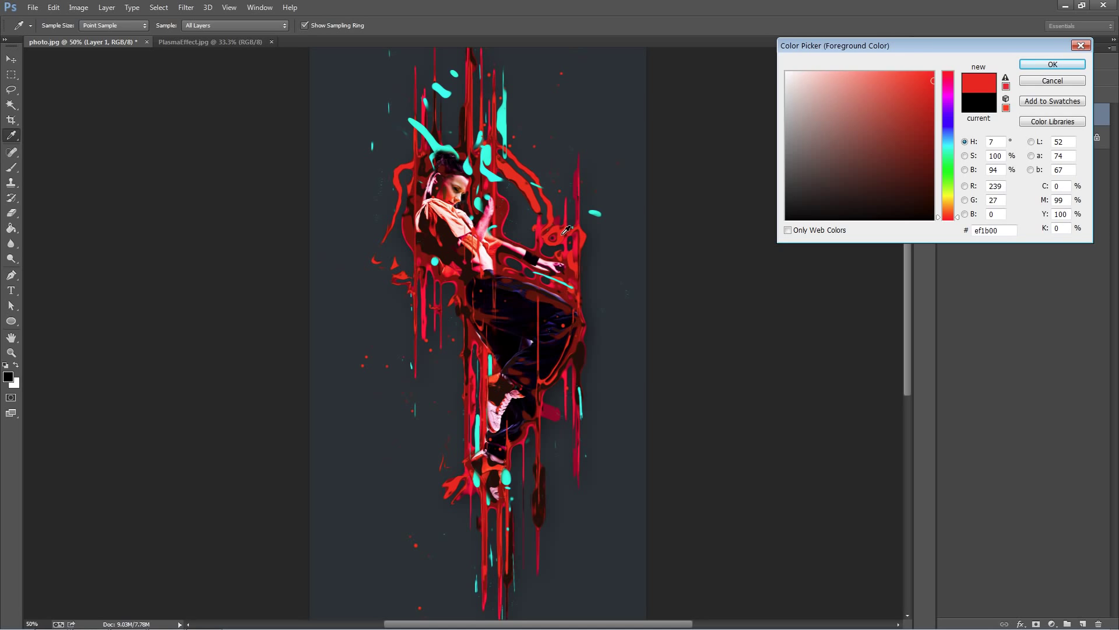
click(1052, 64)
Paint red glows over the knee and, at 300 px, the head, then lower Layer 1's opacity.
click(544, 259)
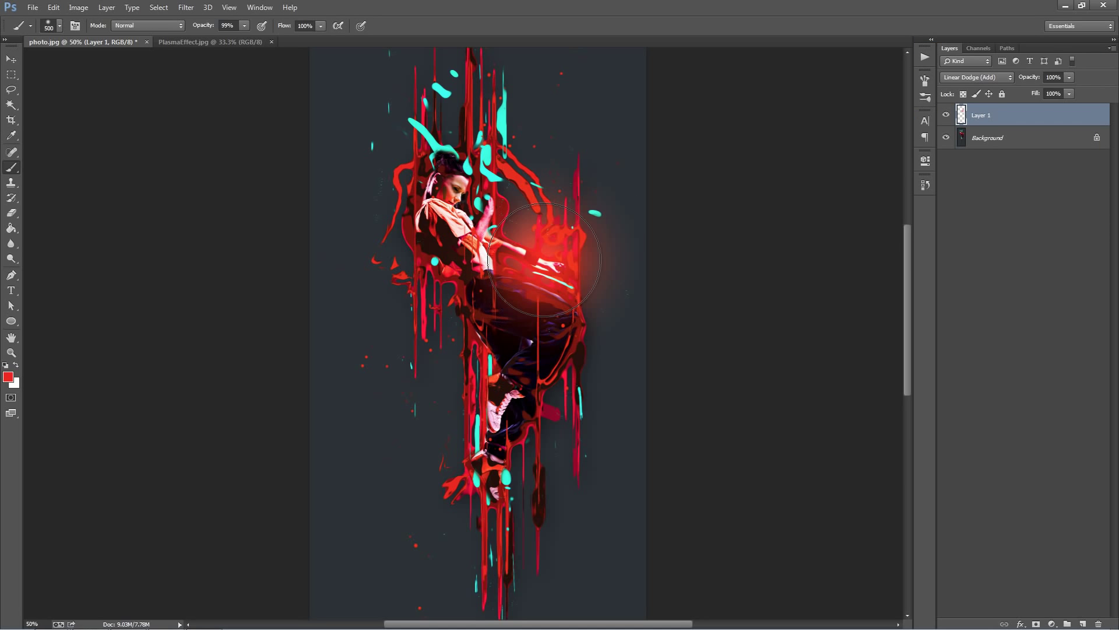
key(ctrl+z)
click(521, 249)
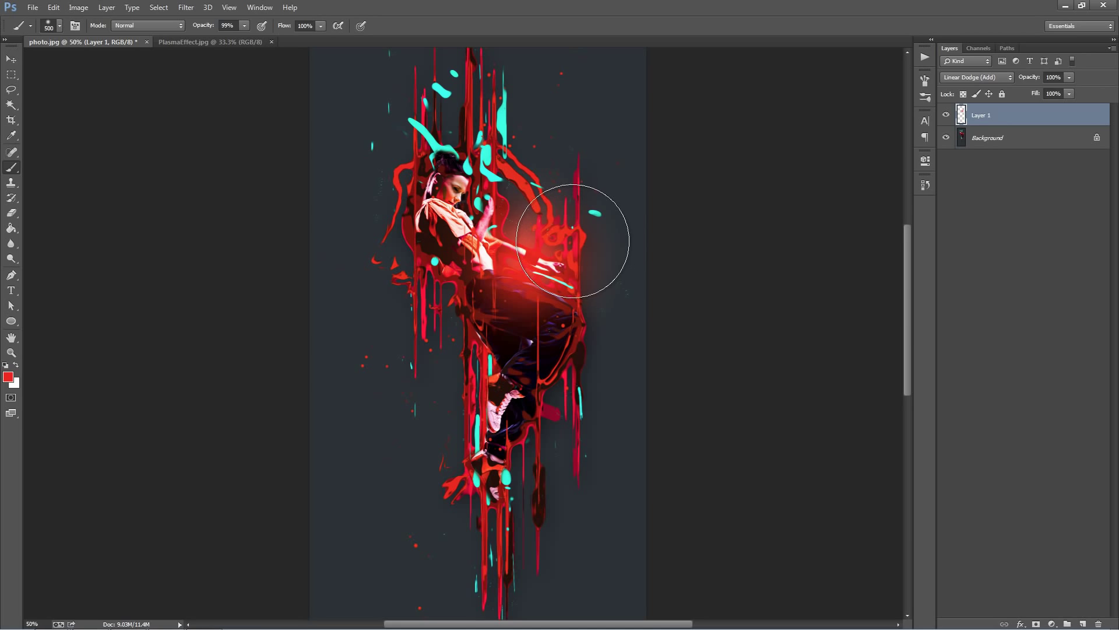
key(bracketleft)
key(bracketleft)
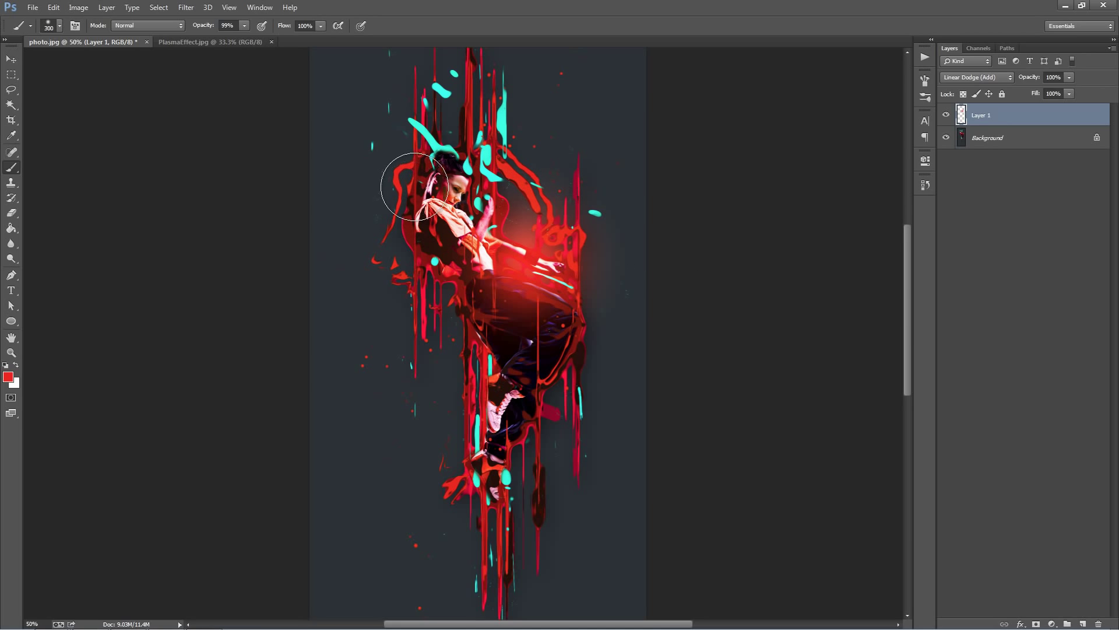
click(414, 186)
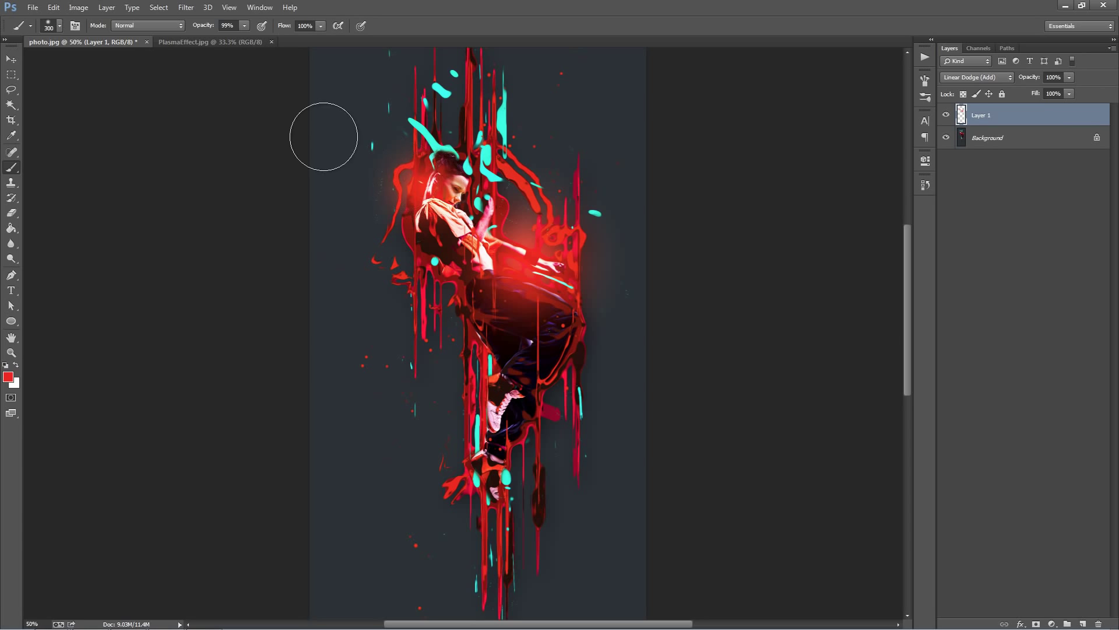
key(v)
drag(1031, 78, 1014, 80)
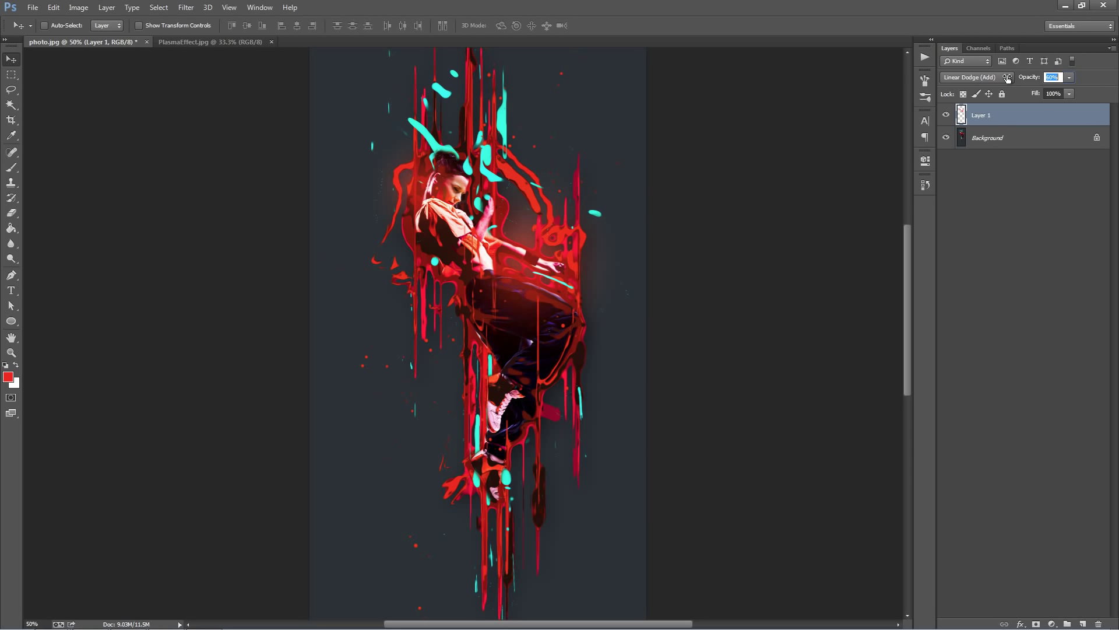
Sample cyan from a splash and paint a soft 500 px cyan glow over the dancer's legs.
click(8, 376)
click(510, 115)
click(1053, 65)
key(b)
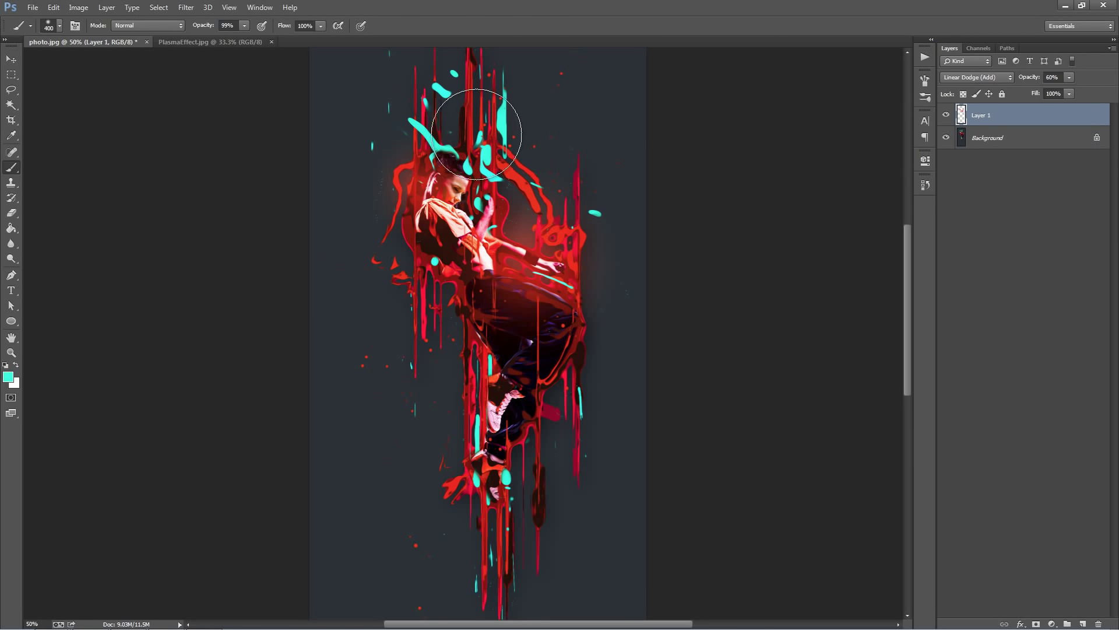
key(bracketright)
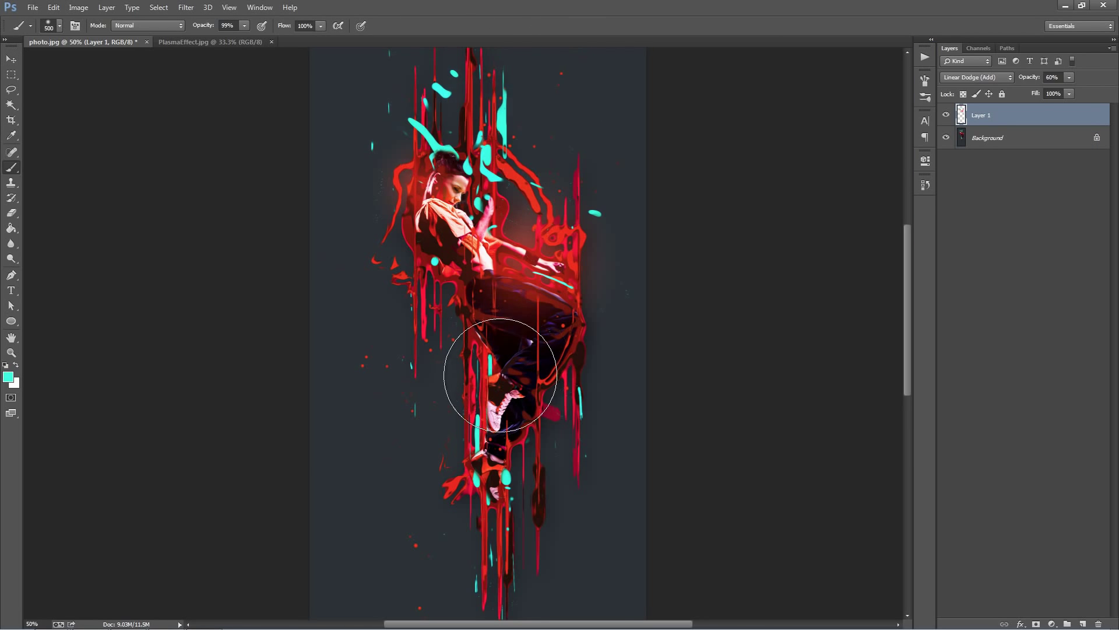
click(499, 375)
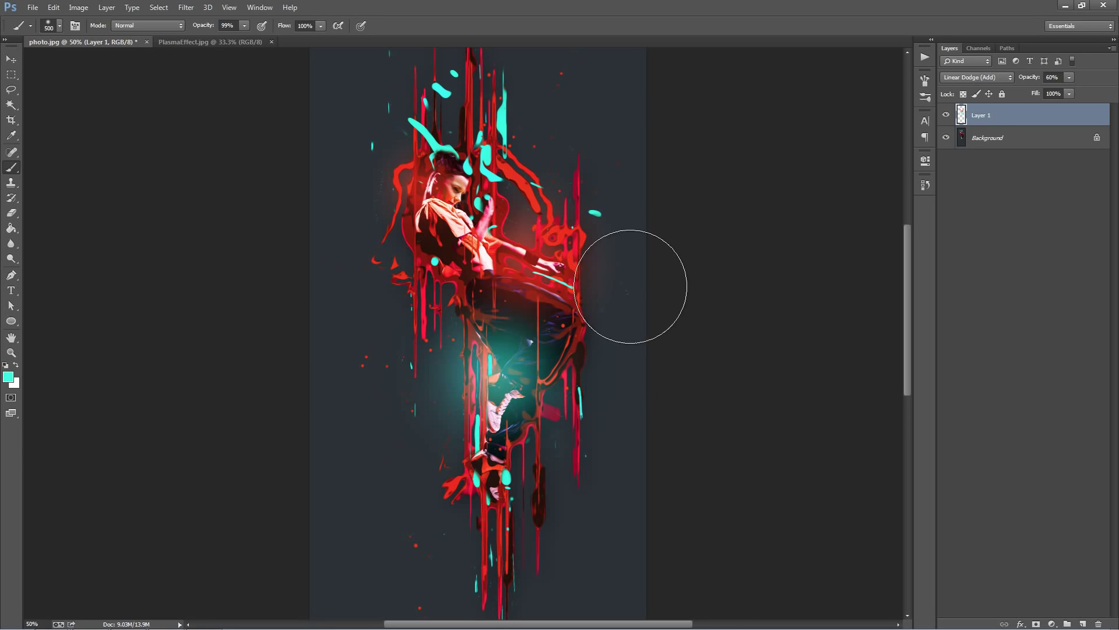
Dab a faint 22% opacity cyan glow on the dancer's head.
key(2)
key(2)
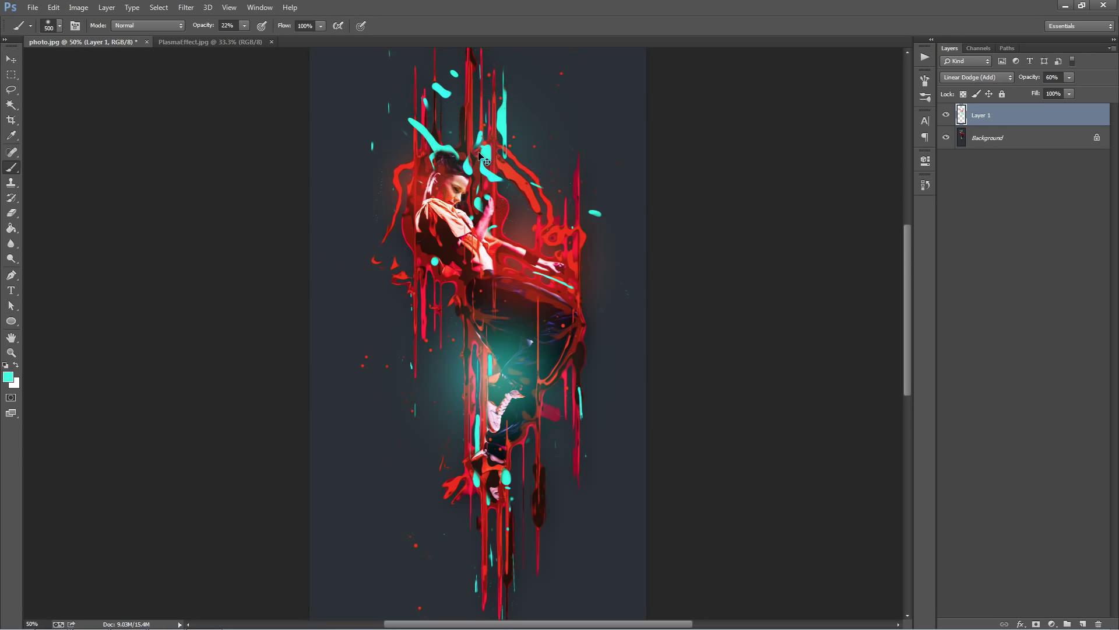
click(483, 147)
key(v)
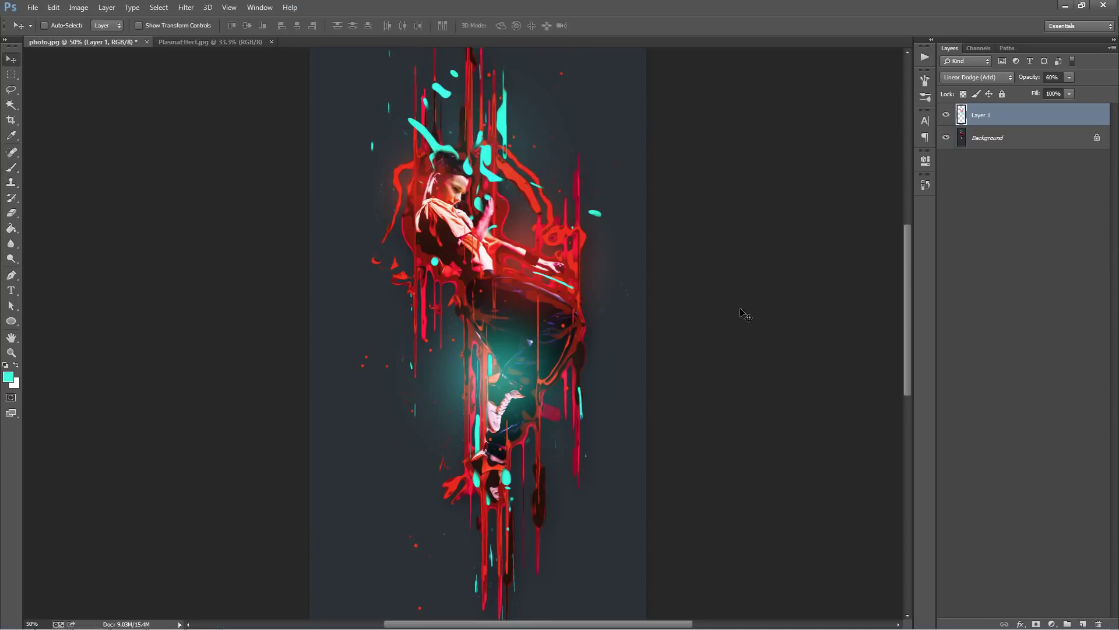
key(shift+Up)
key(shift+Up)
key(shift+Up)
key(shift+Up)
key(shift+Up)
key(shift+Up)
key(shift+Up)
key(shift+Up)
key(shift+Up)
key(shift+Up)
key(shift+Up)
key(shift+Up)
key(shift+Up)
scroll(539, 356, down, 1)
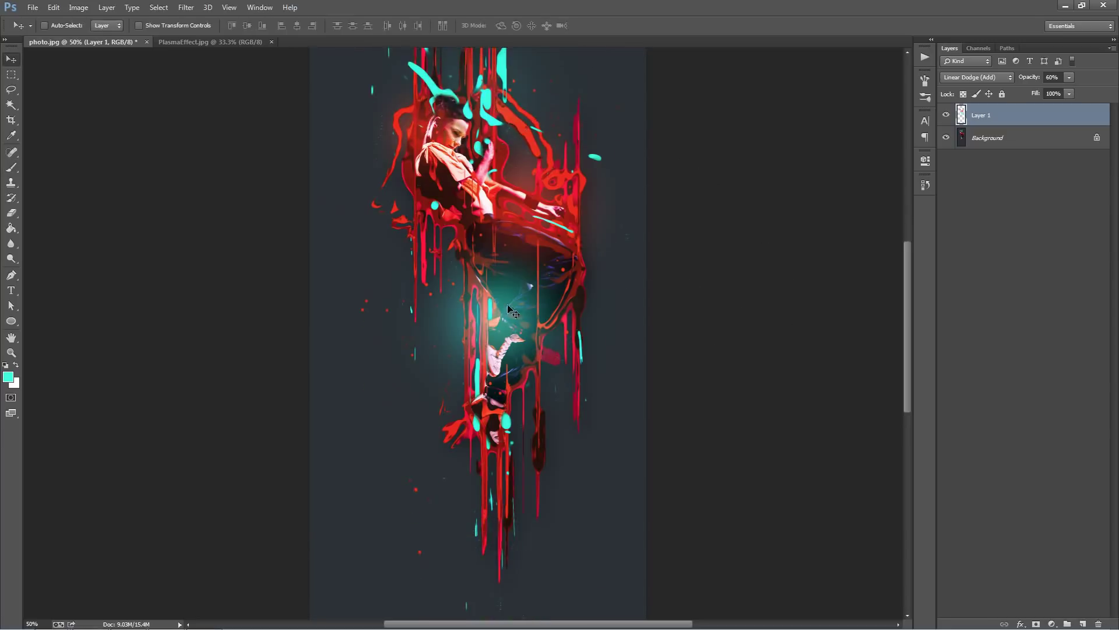
scroll(478, 298, up, 3)
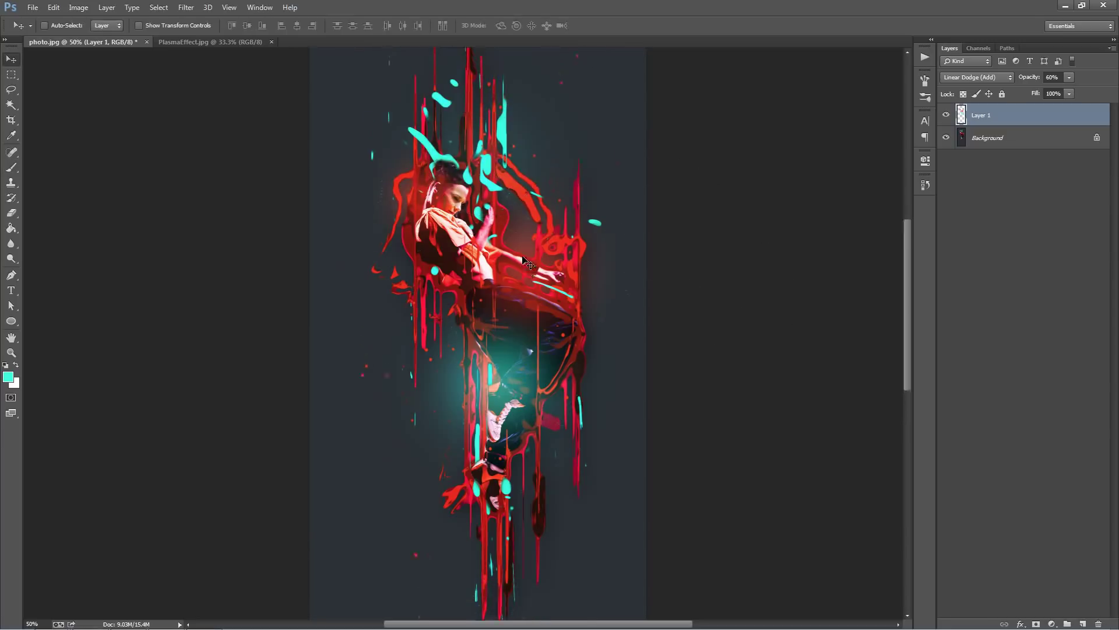
scroll(522, 261, down, 4)
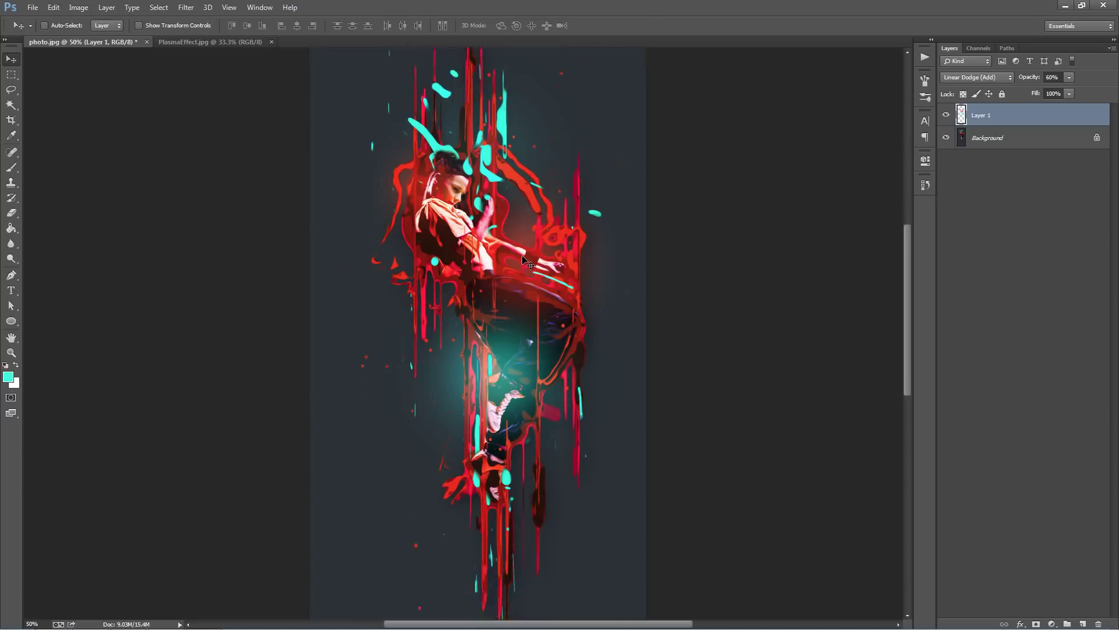
scroll(522, 257, down, 4)
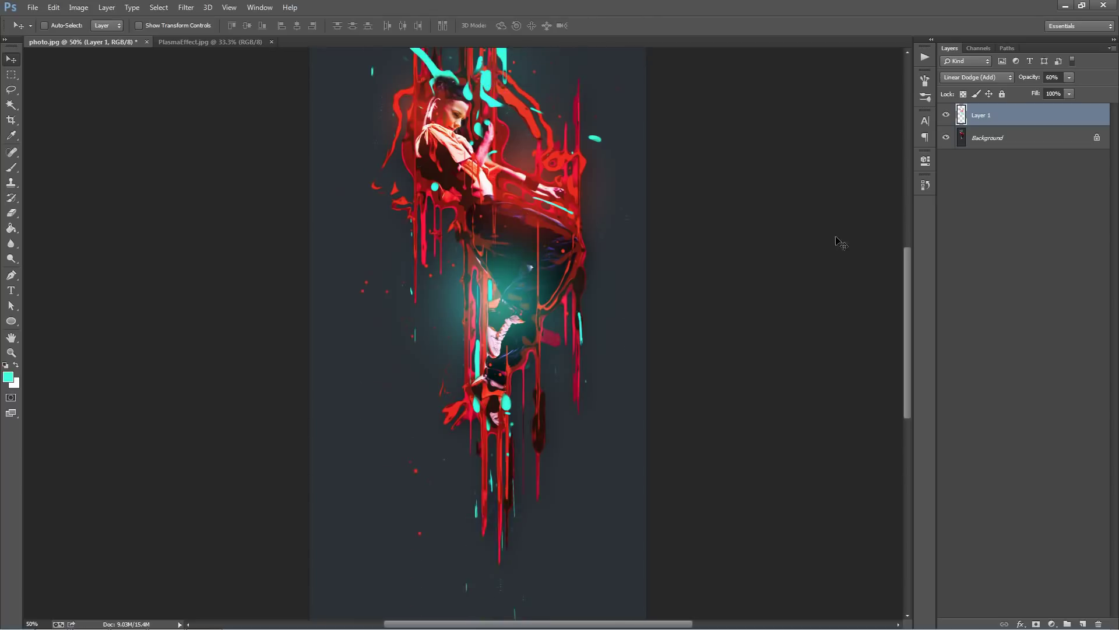
Show the Actions panel and browse the Master Looks action set.
click(925, 56)
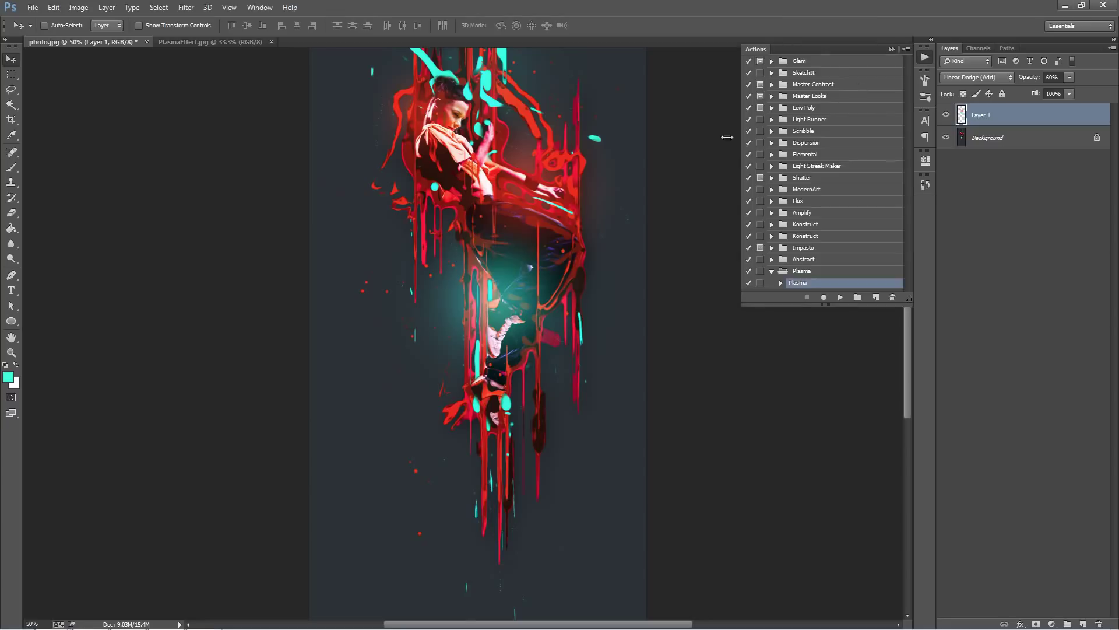
scroll(655, 222, up, 1)
scroll(658, 225, up, 3)
scroll(656, 225, up, 3)
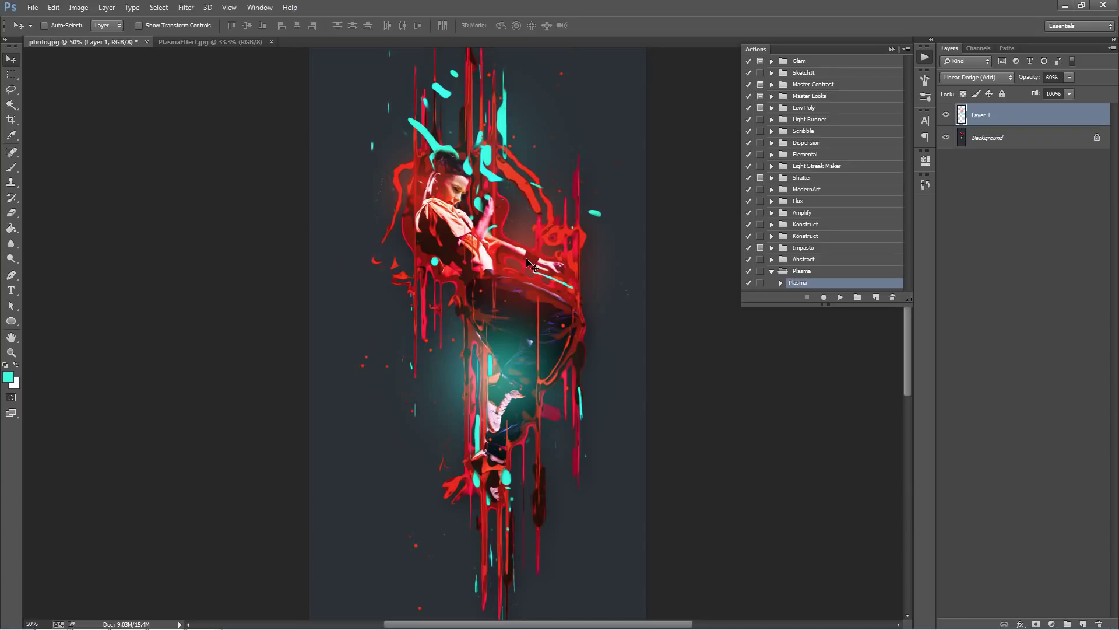
click(823, 97)
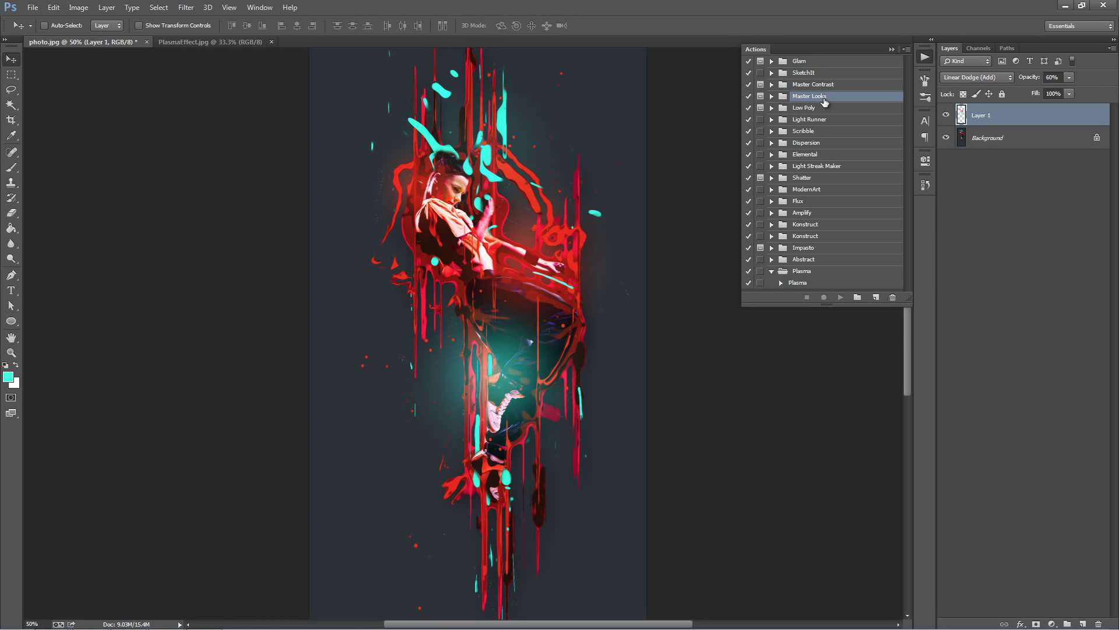
click(772, 96)
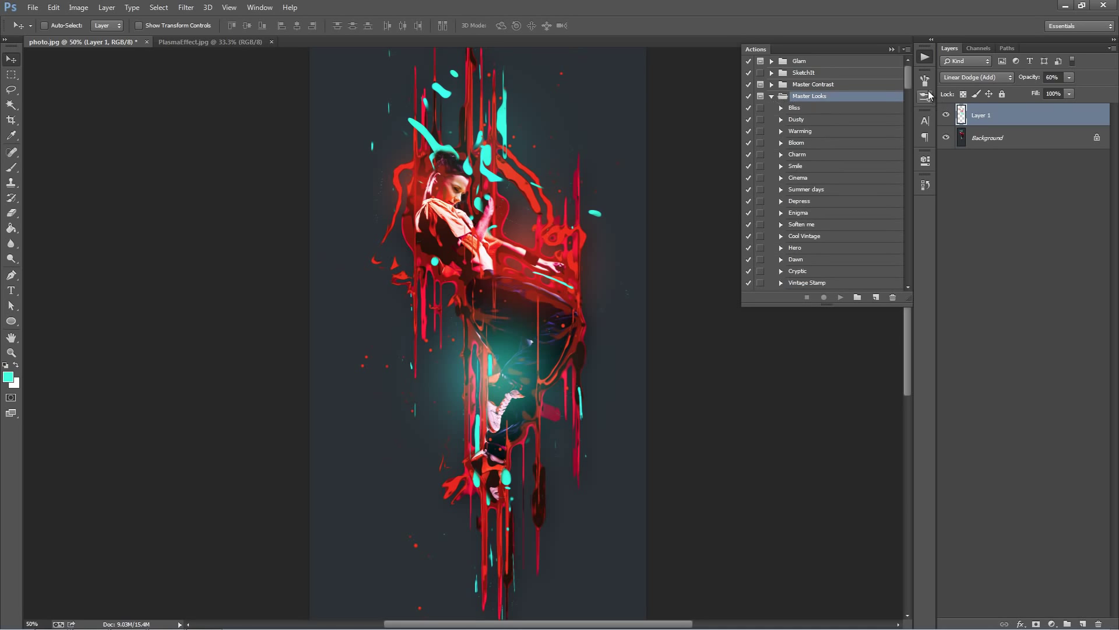
mouse_move(908, 72)
mouse_down()
mouse_move(904, 187)
mouse_move(894, 159)
mouse_move(904, 66)
mouse_up()
click(771, 96)
Run HDR Light from Master Contrast and set its layer to 41% opacity.
click(770, 85)
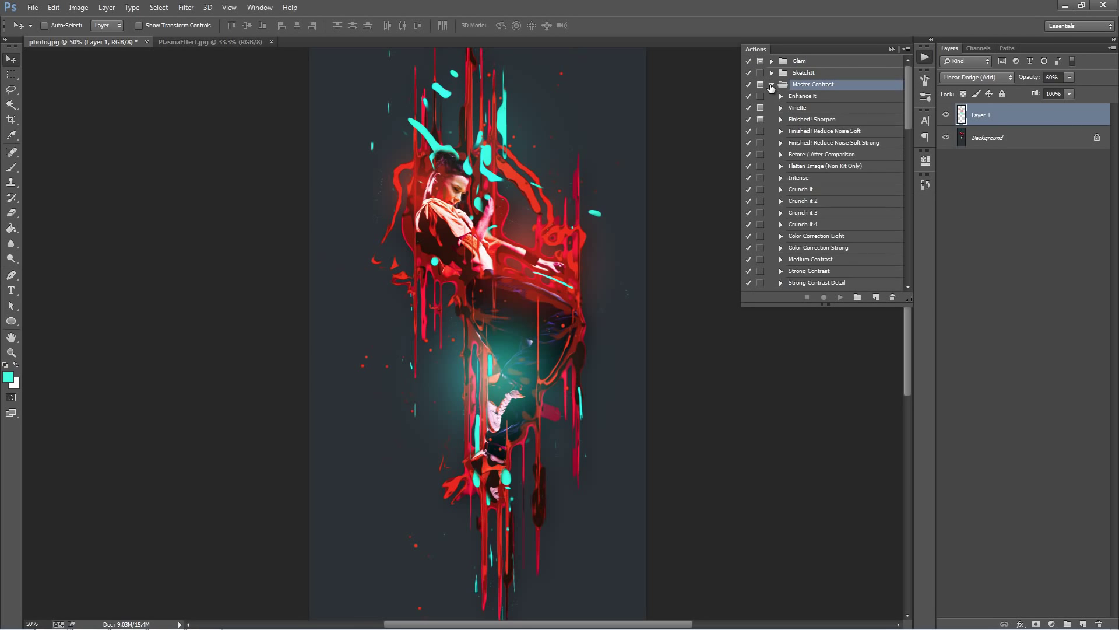
scroll(845, 210, down, 5)
click(812, 179)
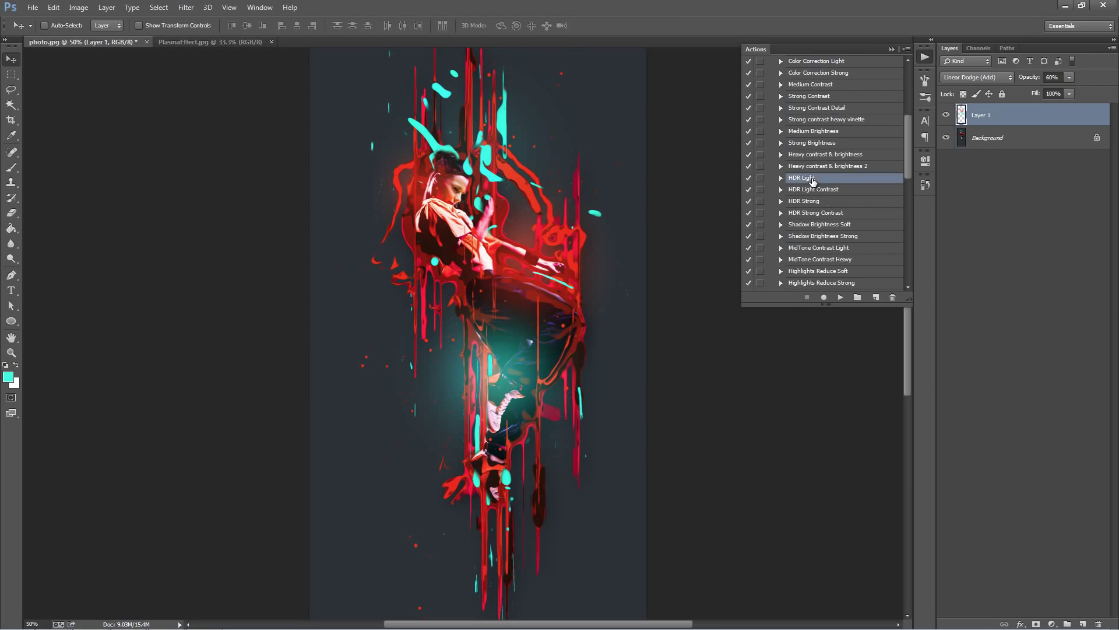
click(840, 297)
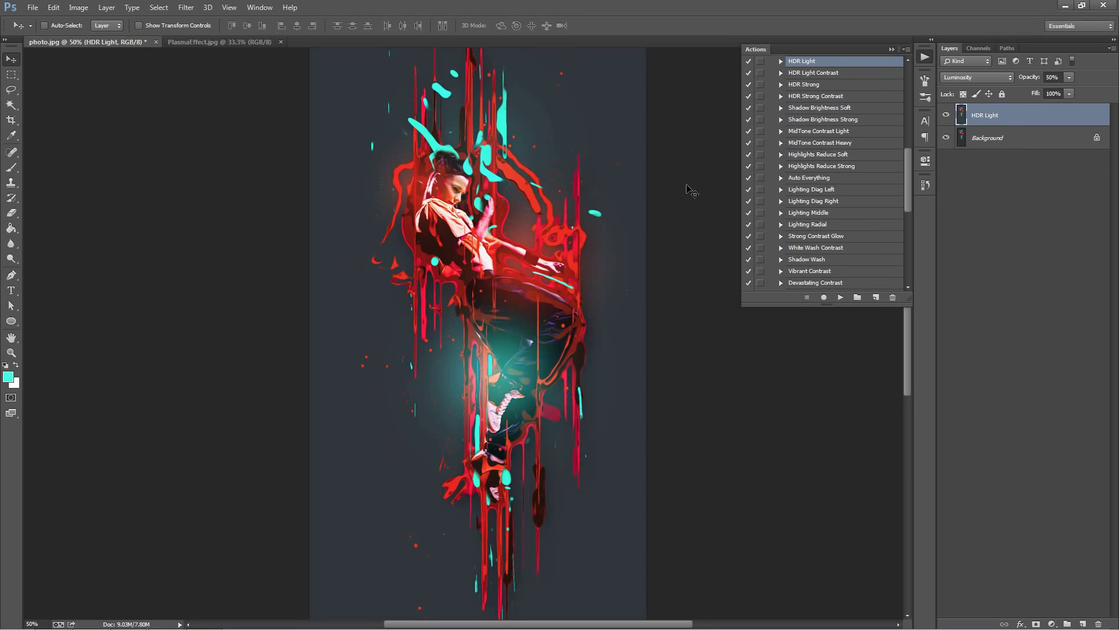
drag(1028, 78, 738, 116)
drag(904, 169, 907, 62)
click(770, 72)
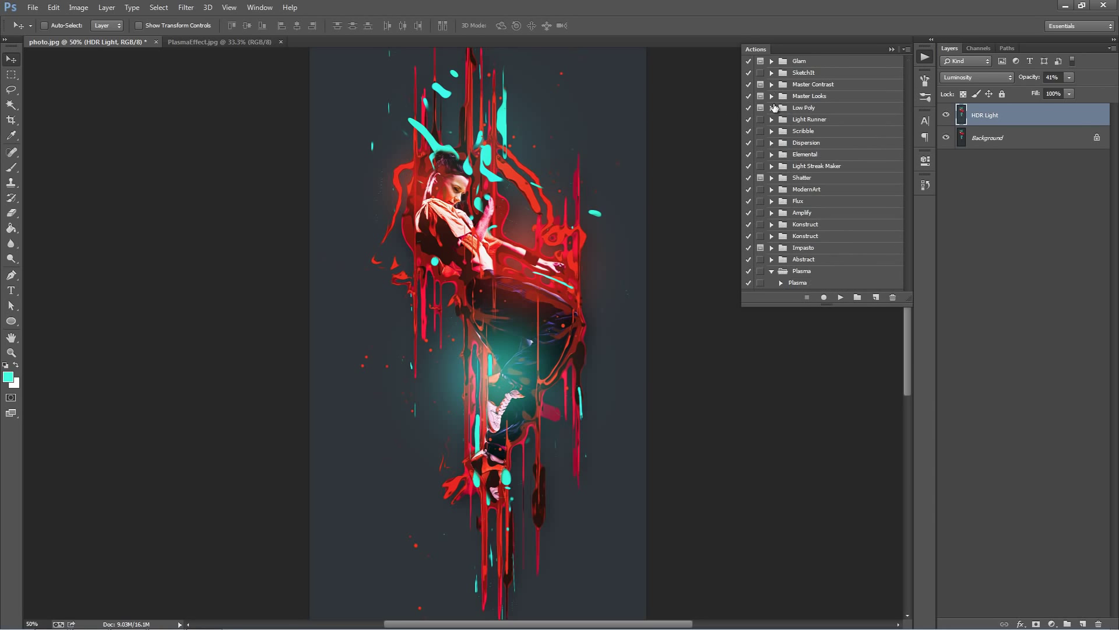